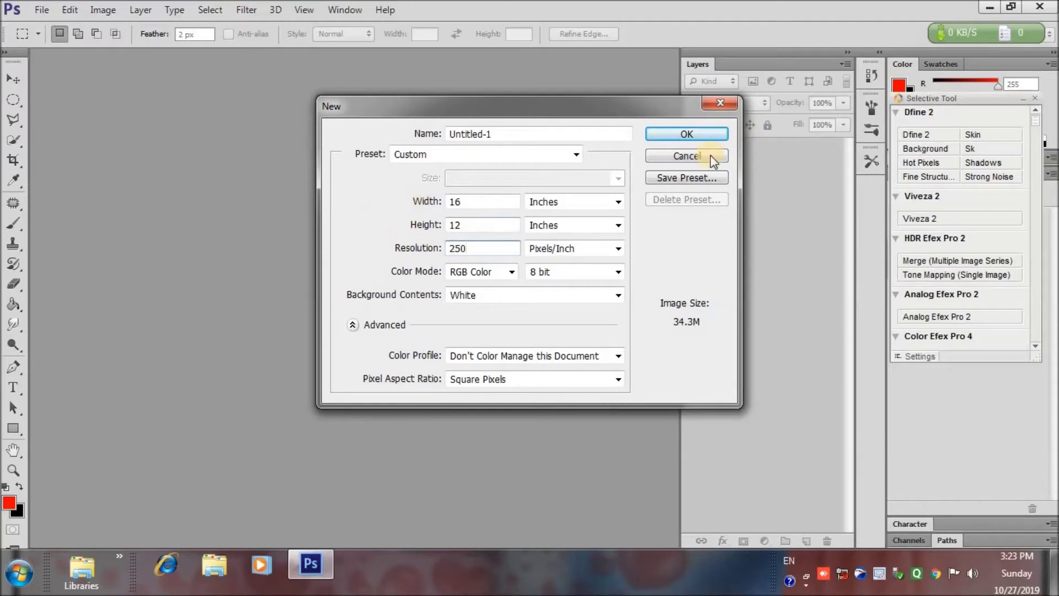
# Create a blank white 16×12-inch, 250 ppi RGB document
pyautogui.click(687, 134)
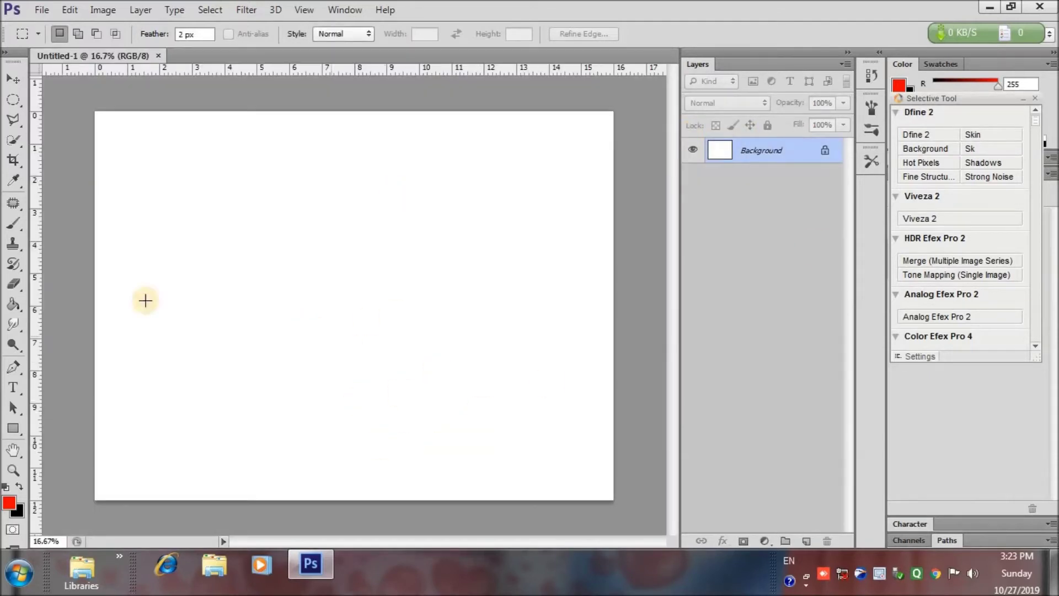
# Open Urban_Lights_Low from the Jenil Photo Tools folder
pyautogui.click(36, 13)
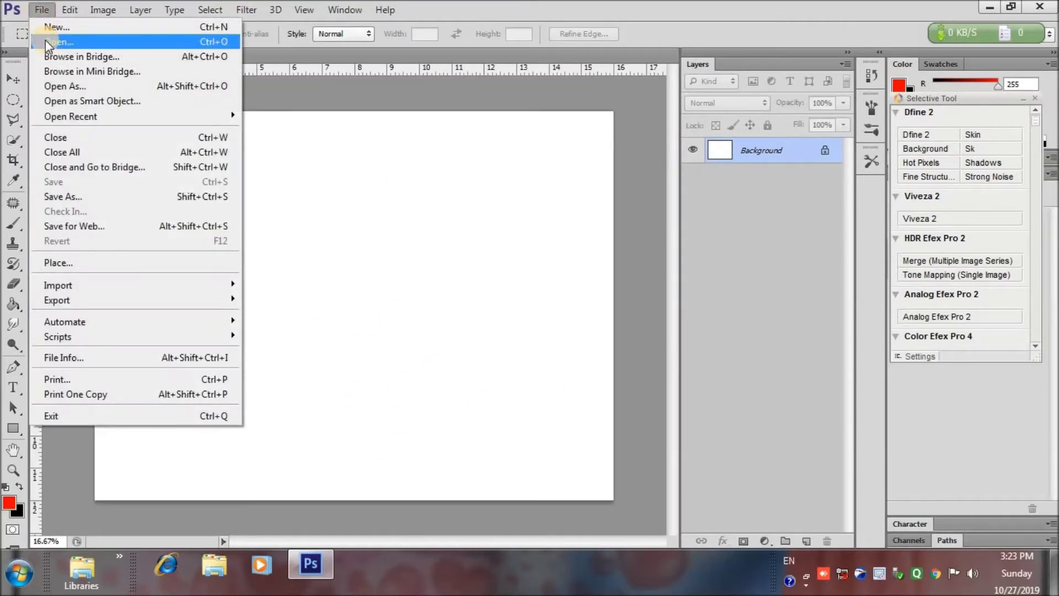
pyautogui.click(50, 41)
pyautogui.click(282, 42)
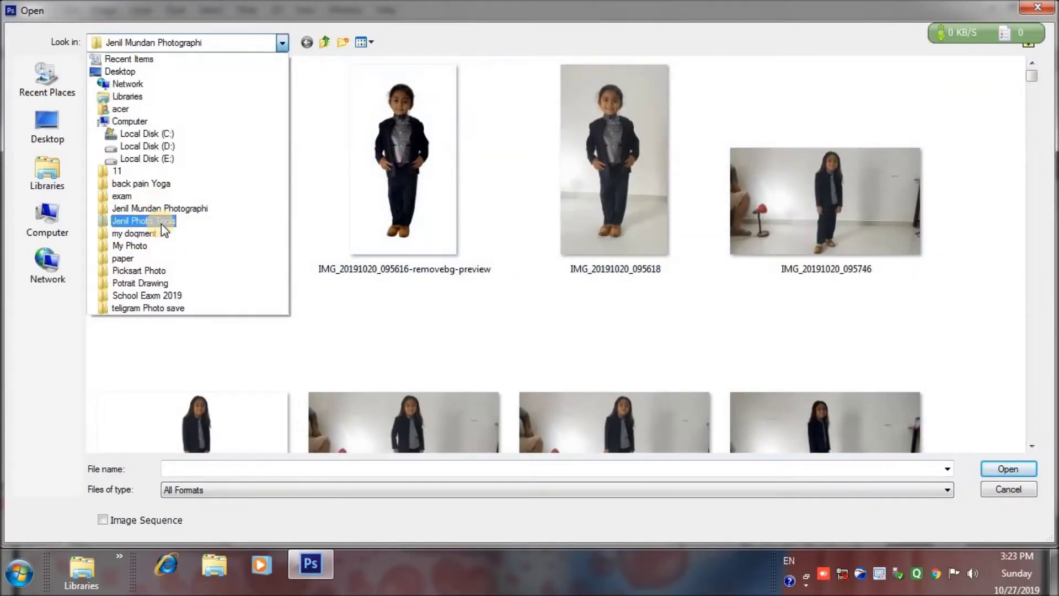
pyautogui.click(161, 221)
pyautogui.moveTo(1031, 147)
pyautogui.mouseDown()
pyautogui.moveTo(1034, 273)
pyautogui.moveTo(1053, 364)
pyautogui.mouseUp()
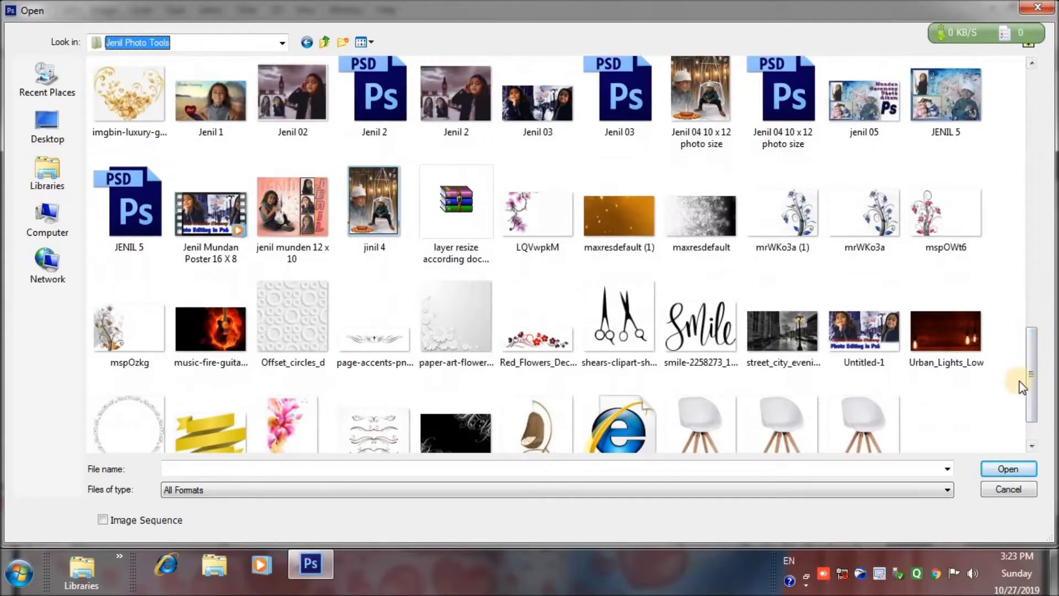
pyautogui.moveTo(1055, 364); pyautogui.dragTo(1033, 398)
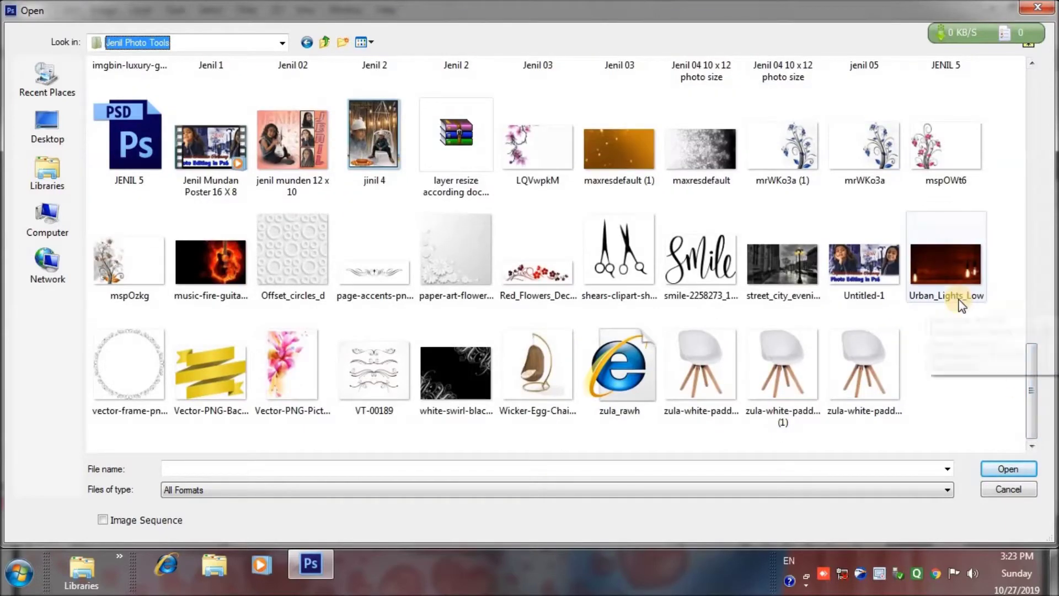
pyautogui.click(950, 270)
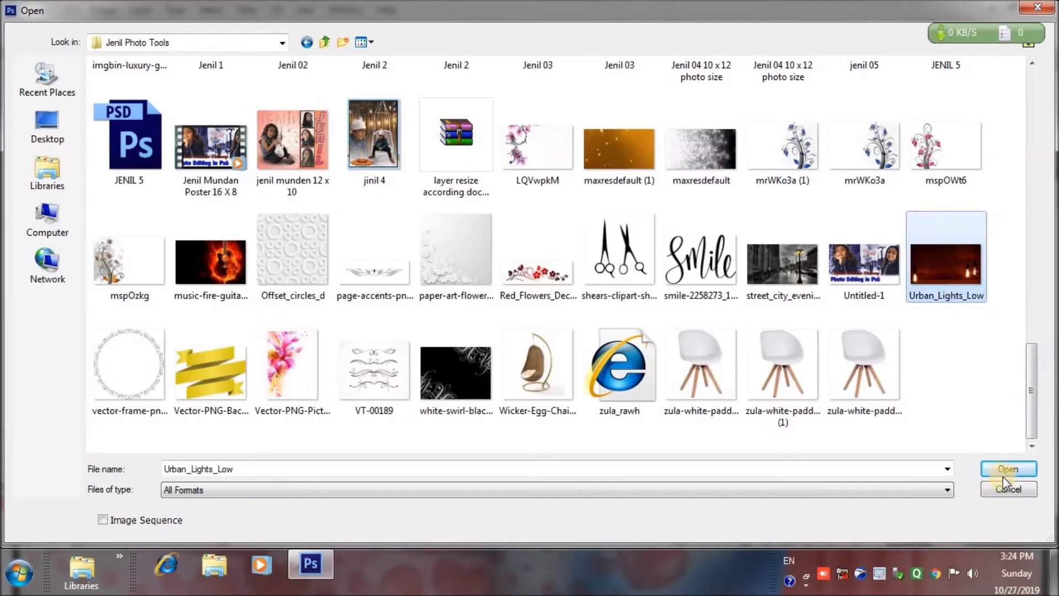
pyautogui.click(1002, 469)
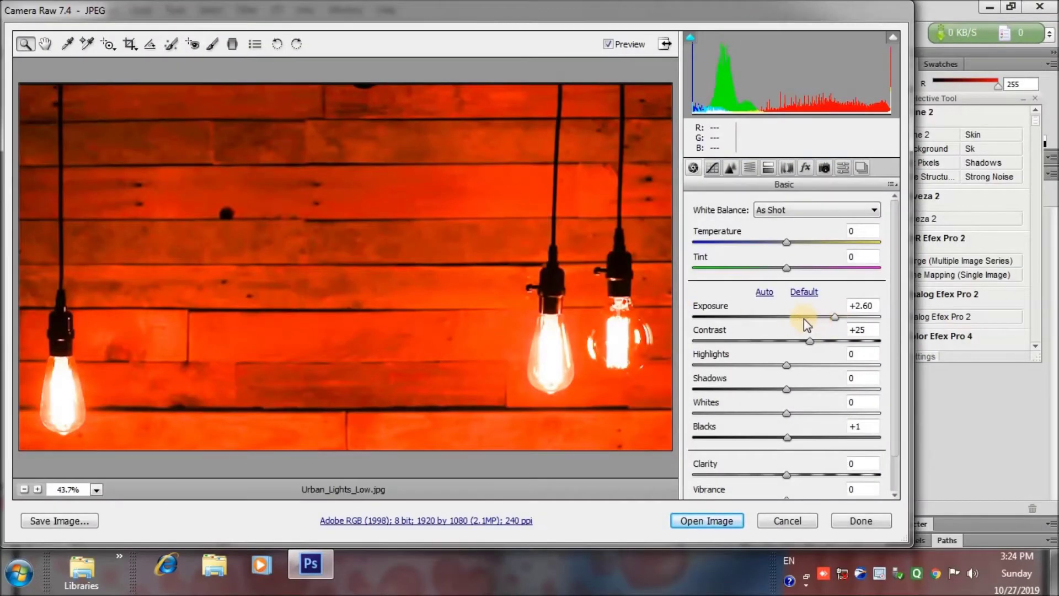
# Tone the bulb photo to Exposure +0.65, Contrast −38, Highlights +64, Shadows −16, Whites +28, Blacks +40, then open it
pyautogui.moveTo(803, 319); pyautogui.dragTo(799, 326)
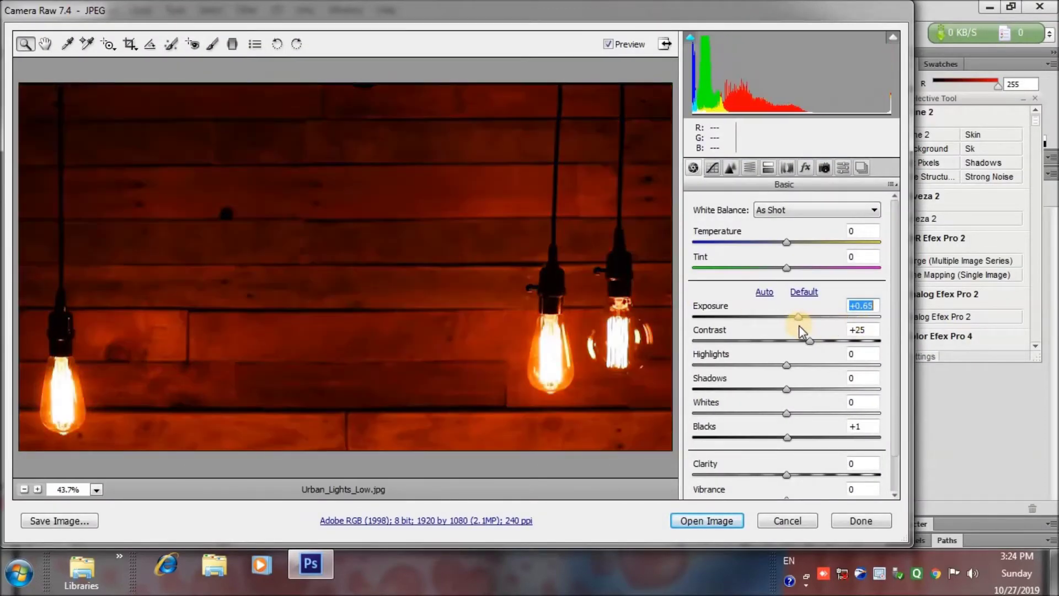
pyautogui.moveTo(809, 340); pyautogui.dragTo(858, 340)
pyautogui.moveTo(792, 351)
pyautogui.mouseDown()
pyautogui.moveTo(751, 350)
pyautogui.moveTo(847, 370)
pyautogui.mouseUp()
pyautogui.moveTo(786, 388); pyautogui.dragTo(708, 413)
pyautogui.click(813, 413)
pyautogui.moveTo(786, 436)
pyautogui.mouseDown()
pyautogui.moveTo(720, 437)
pyautogui.moveTo(825, 437)
pyautogui.moveTo(789, 476)
pyautogui.mouseUp()
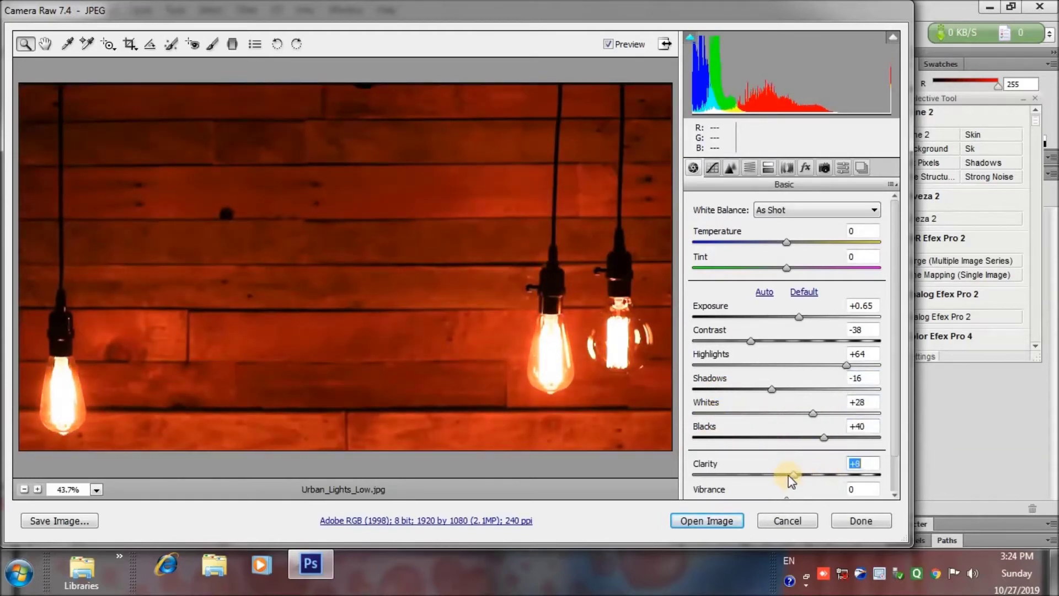
pyautogui.click(719, 522)
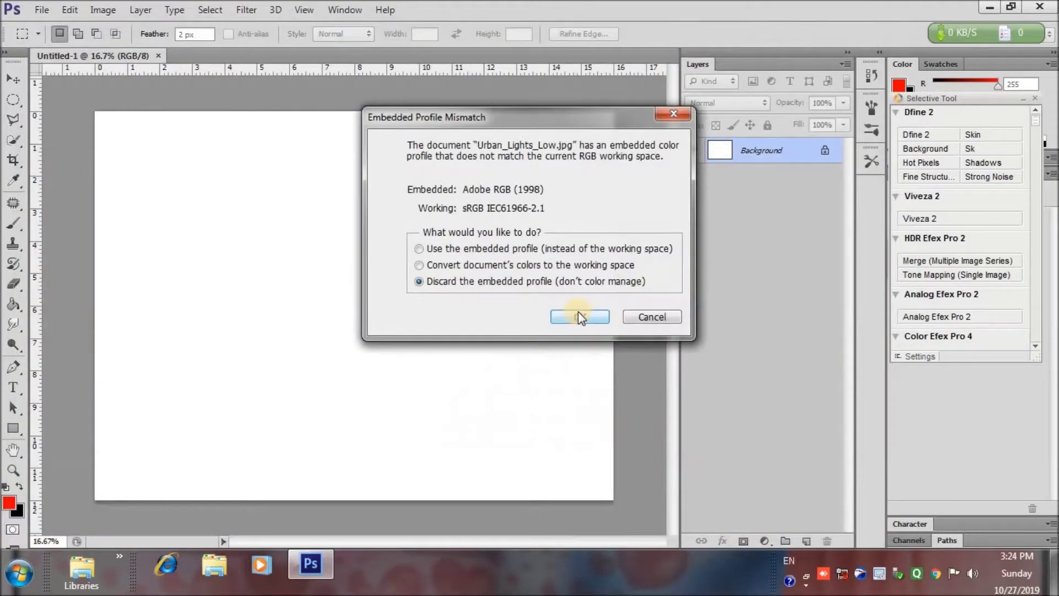
# Discard the embedded profile, unlock the bulb photo, and paste a full copy into Untitled-1
pyautogui.click(578, 312)
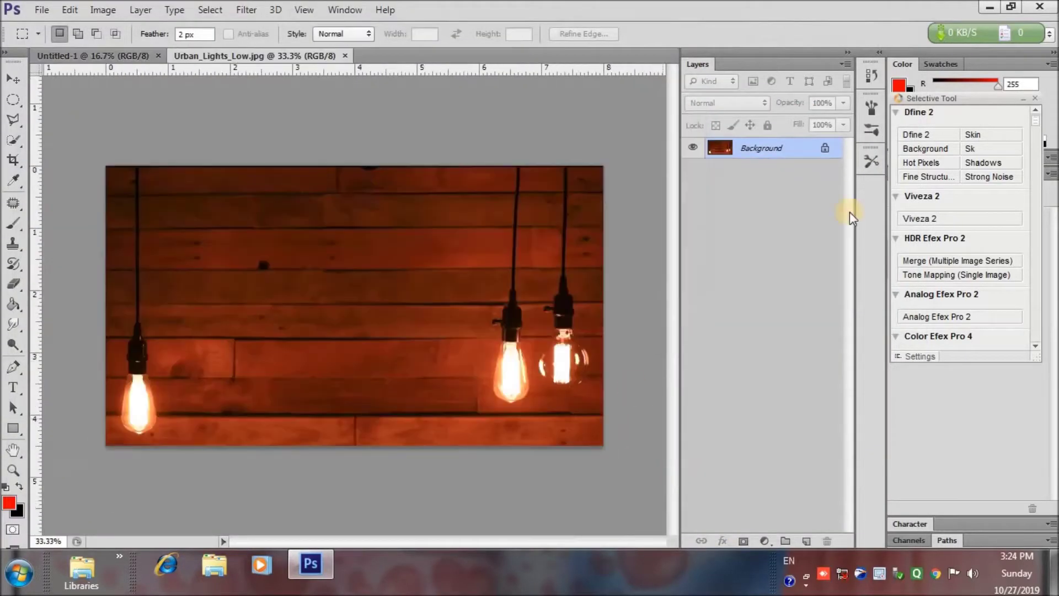
pyautogui.doubleClick(764, 148)
pyautogui.click(658, 179)
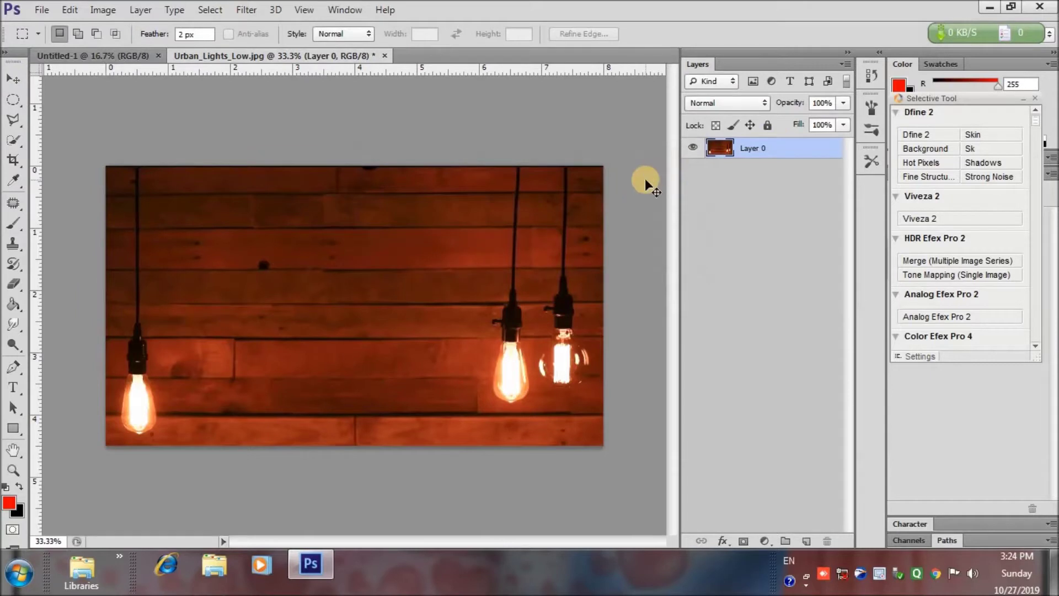
pyautogui.click(101, 56)
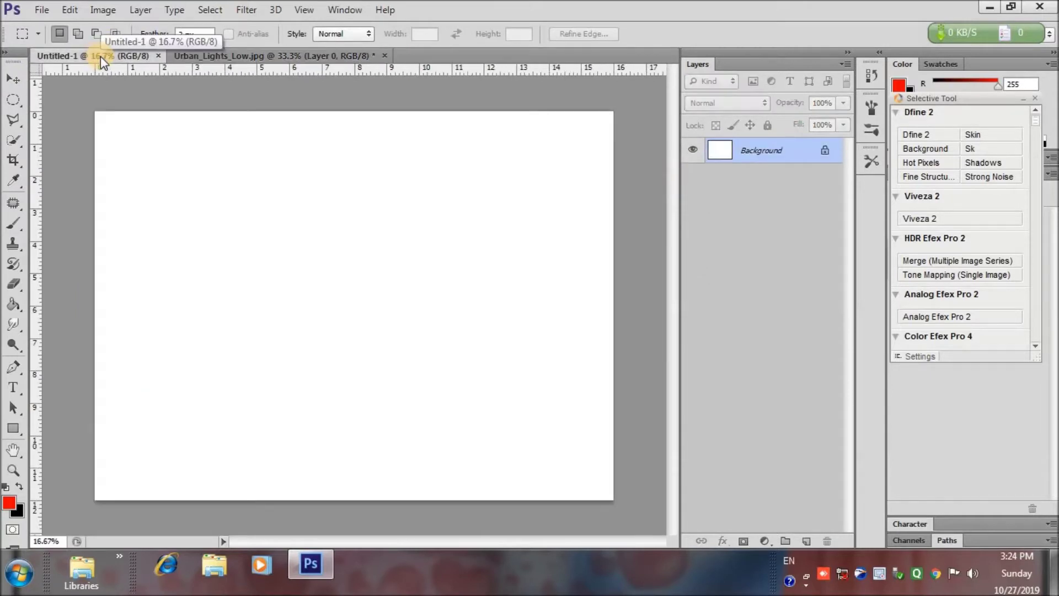
pyautogui.click(186, 54)
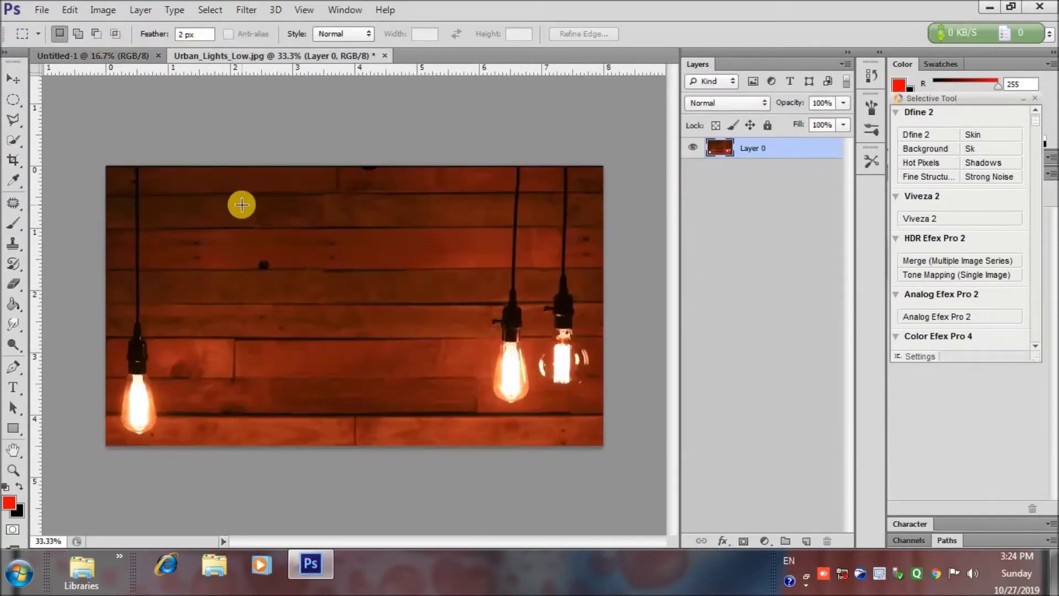
pyautogui.hotkey('ctrl', 'a')
pyautogui.hotkey('ctrl', 'c')
pyautogui.click(125, 58)
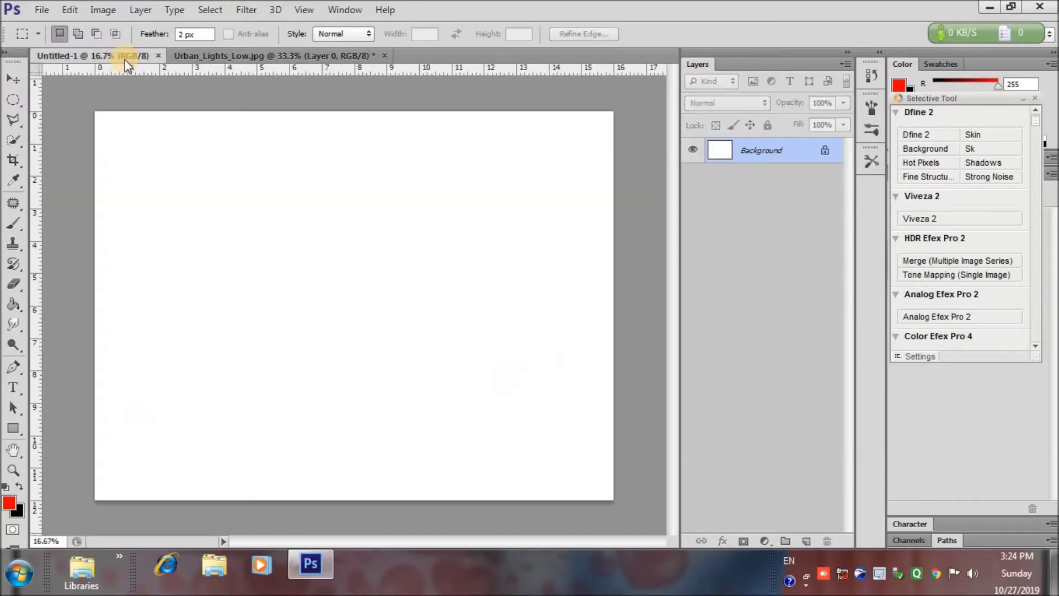
pyautogui.hotkey('ctrl', 'v')
# Scale the pasted bulb photo to about 248% over the canvas's upper area
pyautogui.hotkey('ctrl', 't')
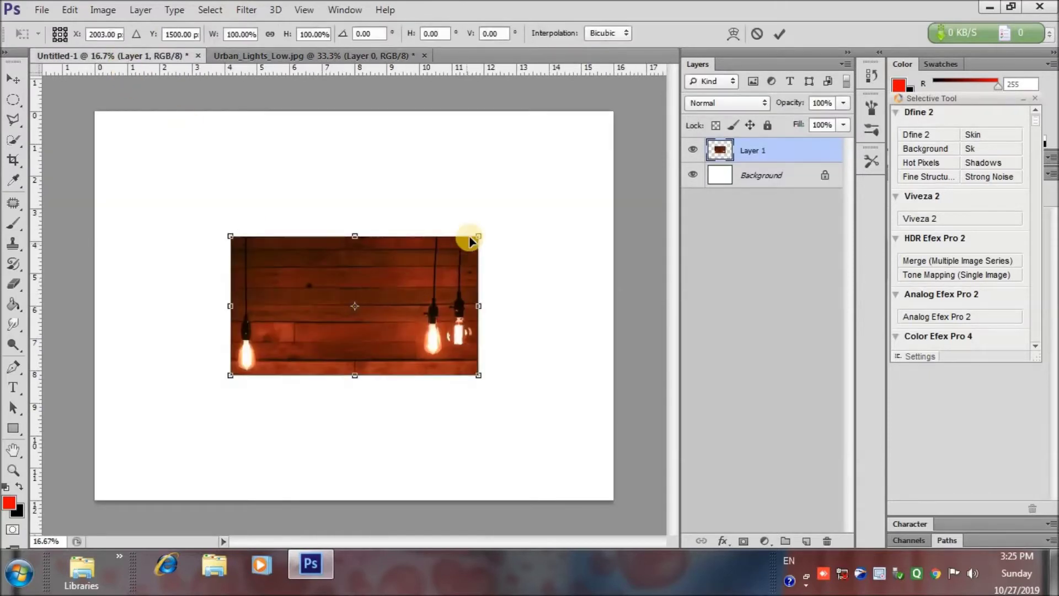
pyautogui.moveTo(479, 236); pyautogui.dragTo(720, 101)
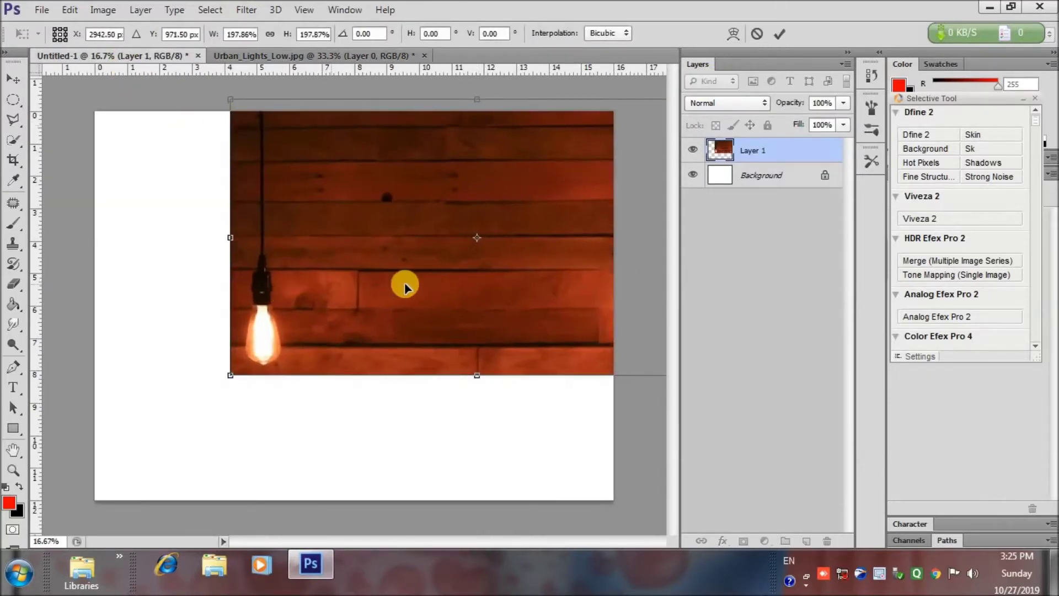
pyautogui.moveTo(404, 284); pyautogui.dragTo(284, 315)
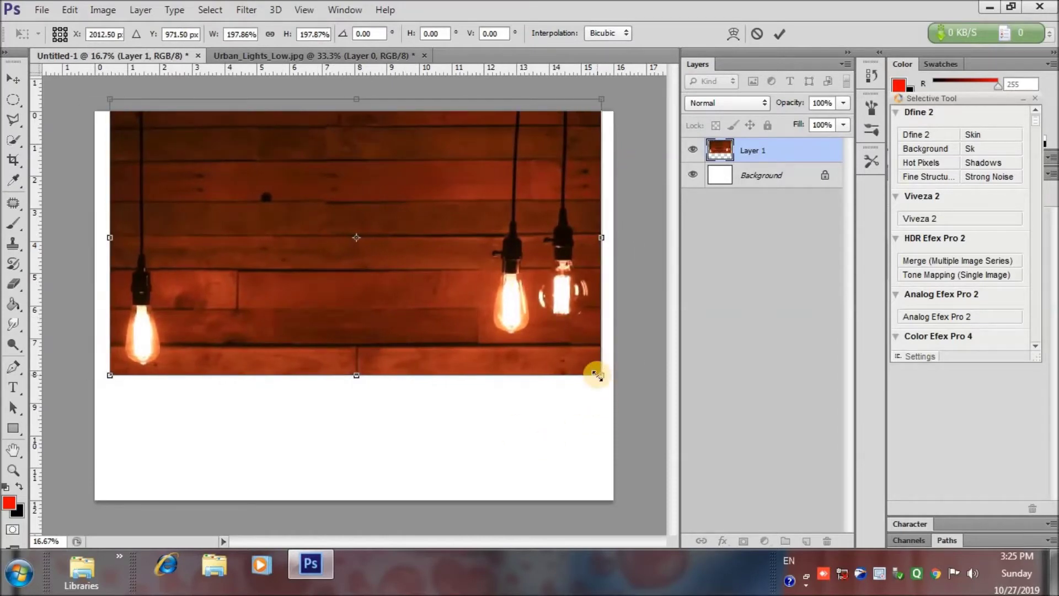
pyautogui.moveTo(597, 375); pyautogui.dragTo(723, 444)
pyautogui.moveTo(486, 416); pyautogui.dragTo(372, 413)
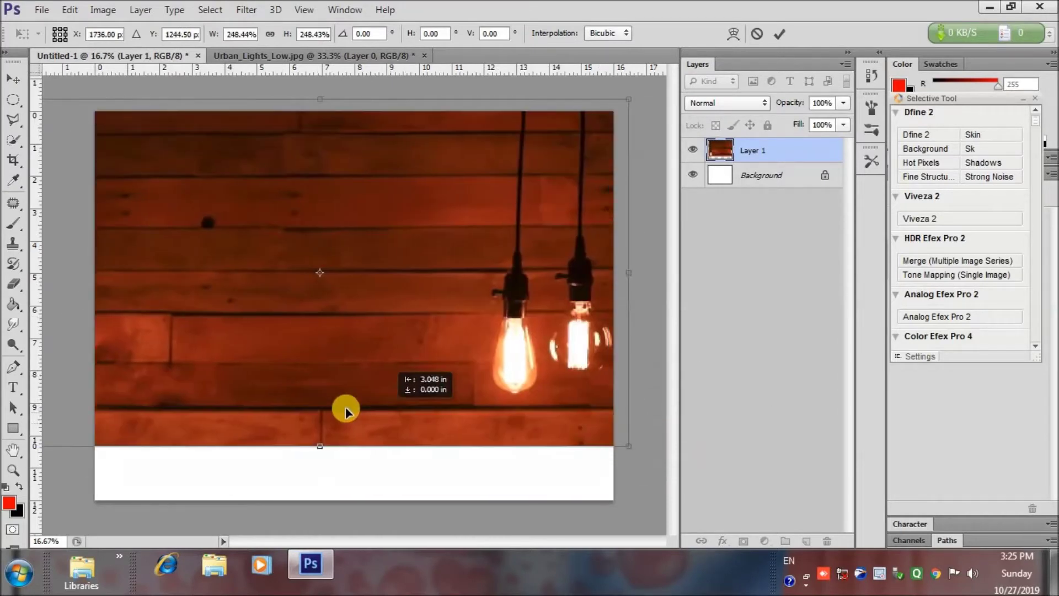
pyautogui.press('Return')
pyautogui.click(42, 9)
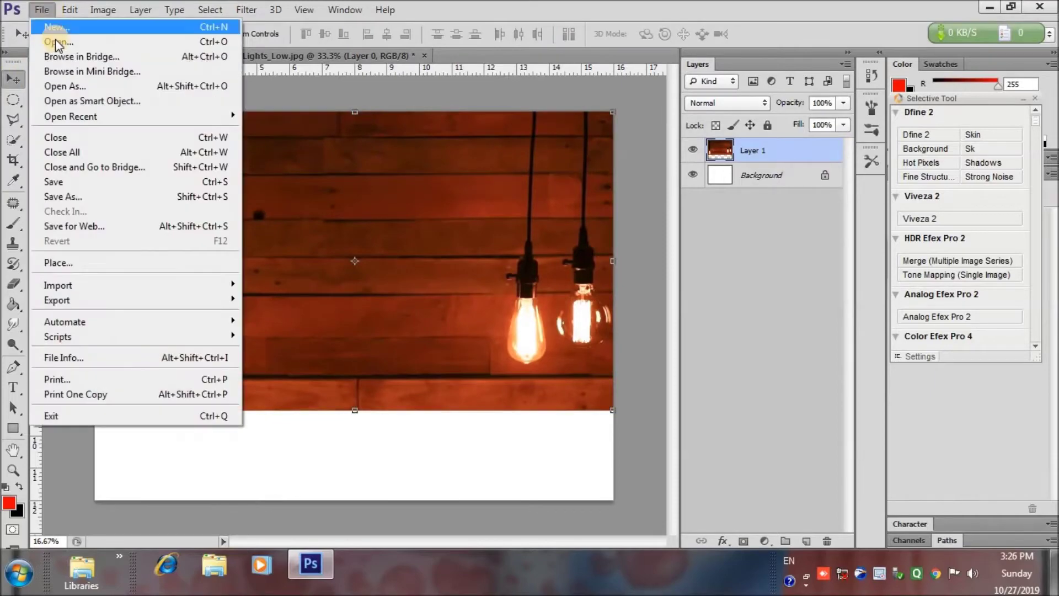
# Open the sawdust texture image
pyautogui.click(33, 35)
pyautogui.moveTo(1033, 144)
pyautogui.mouseDown()
pyautogui.moveTo(1046, 295)
pyautogui.moveTo(1037, 419)
pyautogui.moveTo(1039, 247)
pyautogui.mouseUp()
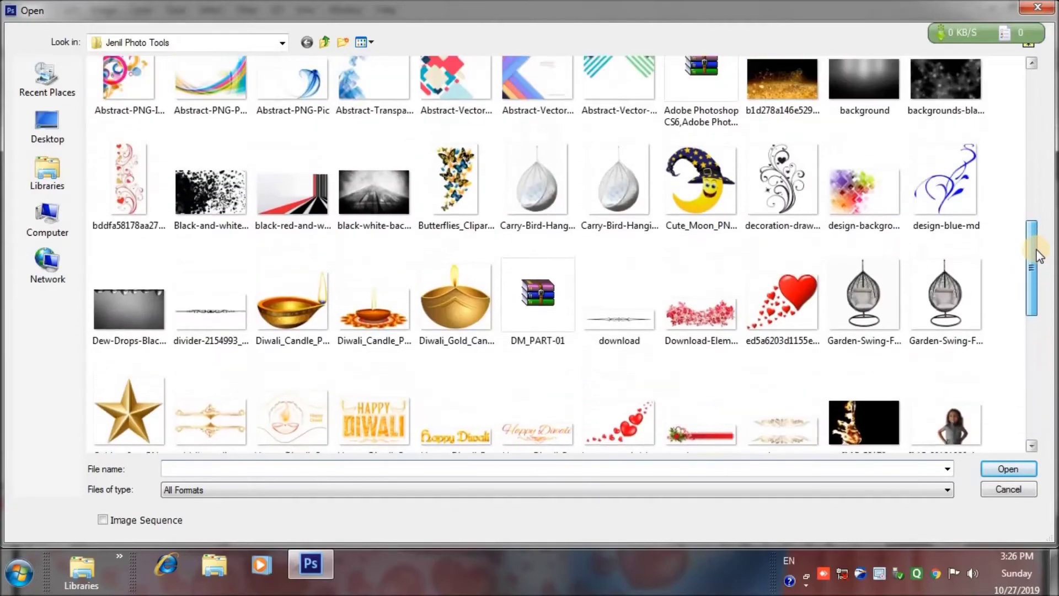
pyautogui.moveTo(1039, 247); pyautogui.dragTo(1022, 184)
pyautogui.doubleClick(701, 111)
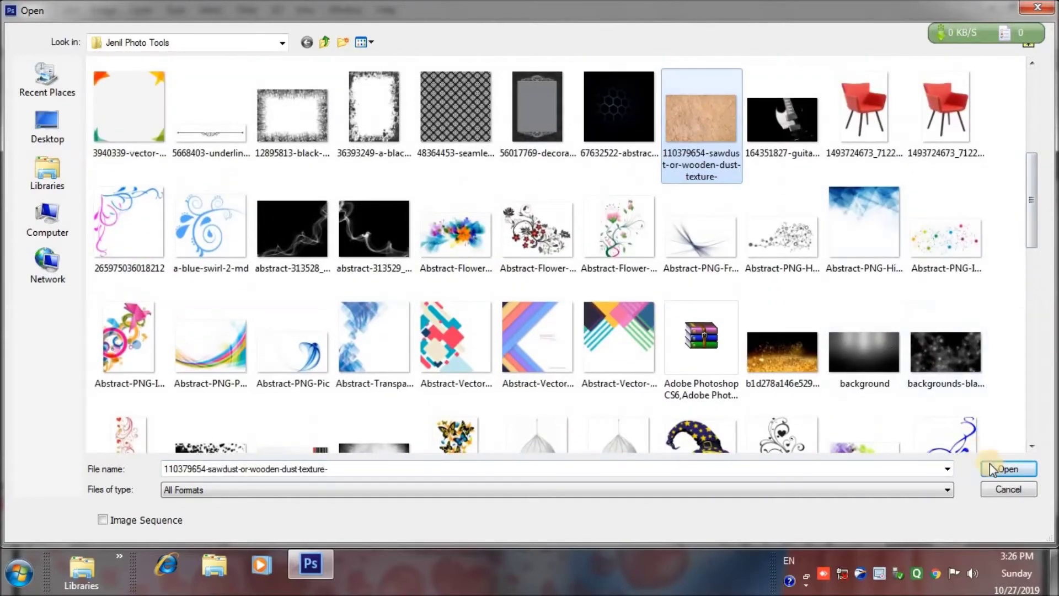
pyautogui.click(706, 521)
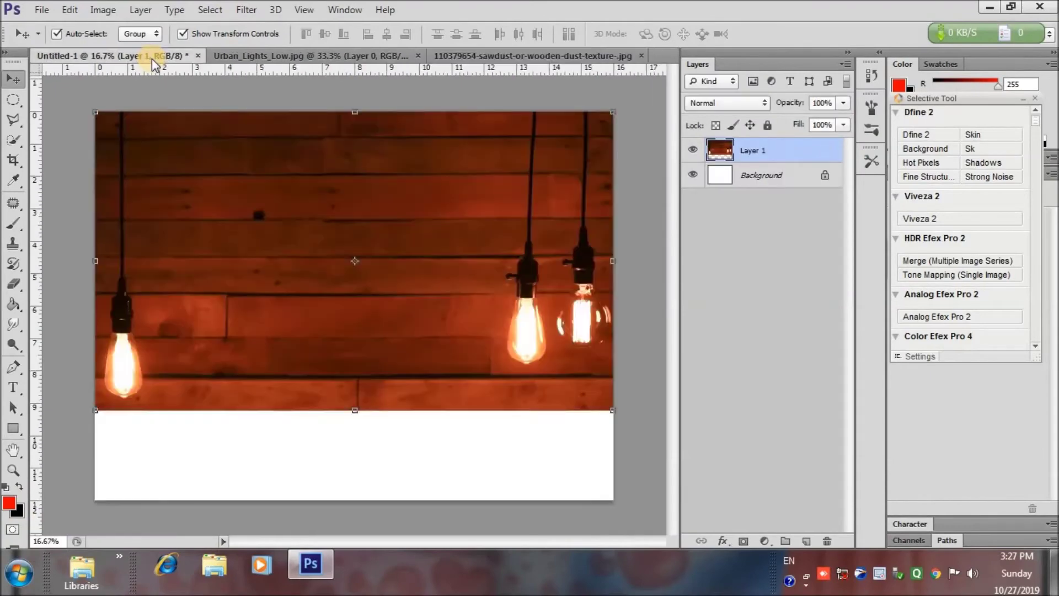
# Bring the sawdust texture into Untitled-1 and resize it across the canvas's lower half
pyautogui.moveTo(591, 320); pyautogui.dragTo(354, 305)
pyautogui.hotkey('ctrl', 't')
pyautogui.moveTo(442, 364); pyautogui.dragTo(651, 501)
pyautogui.moveTo(618, 377)
pyautogui.mouseDown()
pyautogui.moveTo(429, 377)
pyautogui.moveTo(648, 383)
pyautogui.mouseUp()
pyautogui.moveTo(538, 388); pyautogui.dragTo(527, 391)
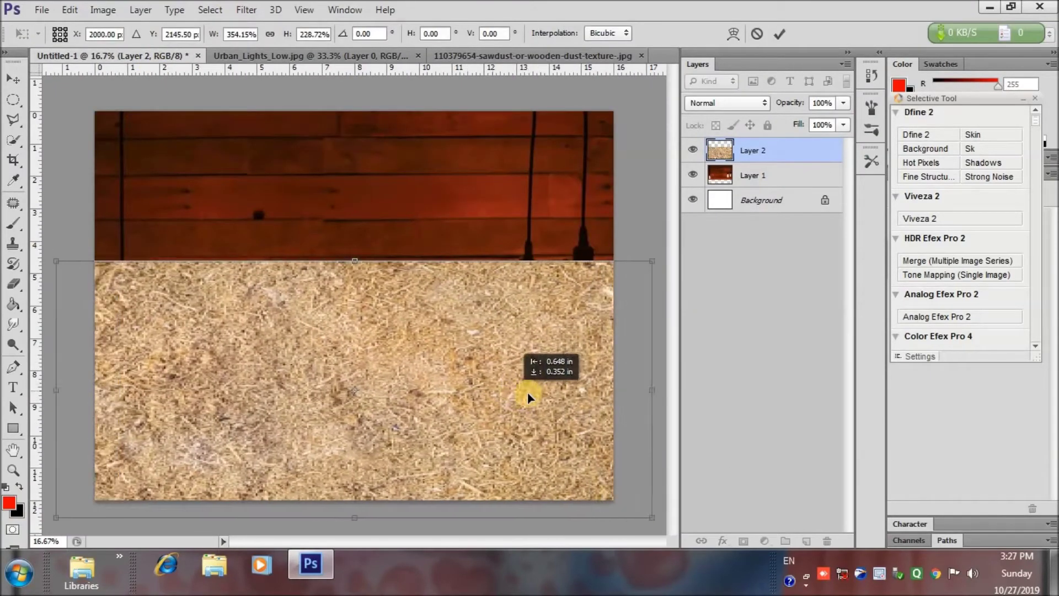
pyautogui.moveTo(661, 391); pyautogui.dragTo(621, 391)
pyautogui.moveTo(68, 390); pyautogui.dragTo(82, 390)
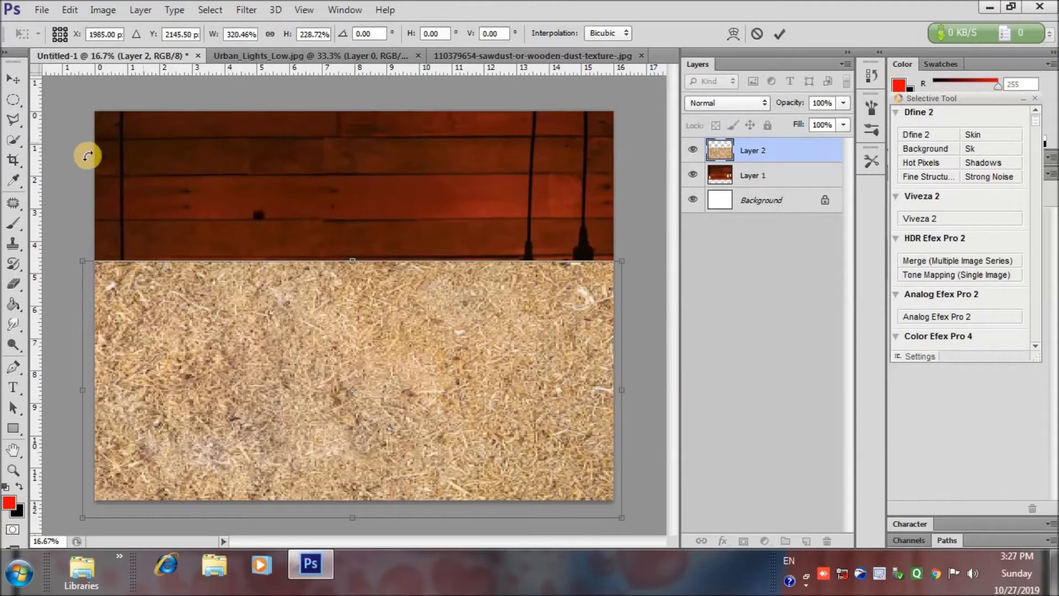
pyautogui.press('Return')
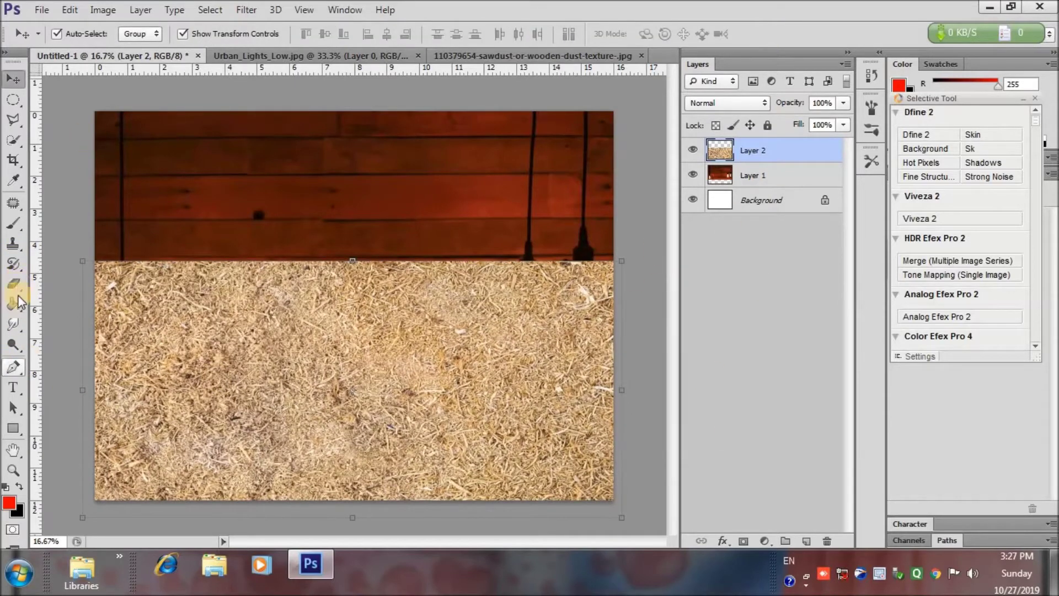
# Mask the sawdust layer with a Foreground-to-Transparent gradient fading its top edge
pyautogui.click(13, 304)
pyautogui.click(63, 304)
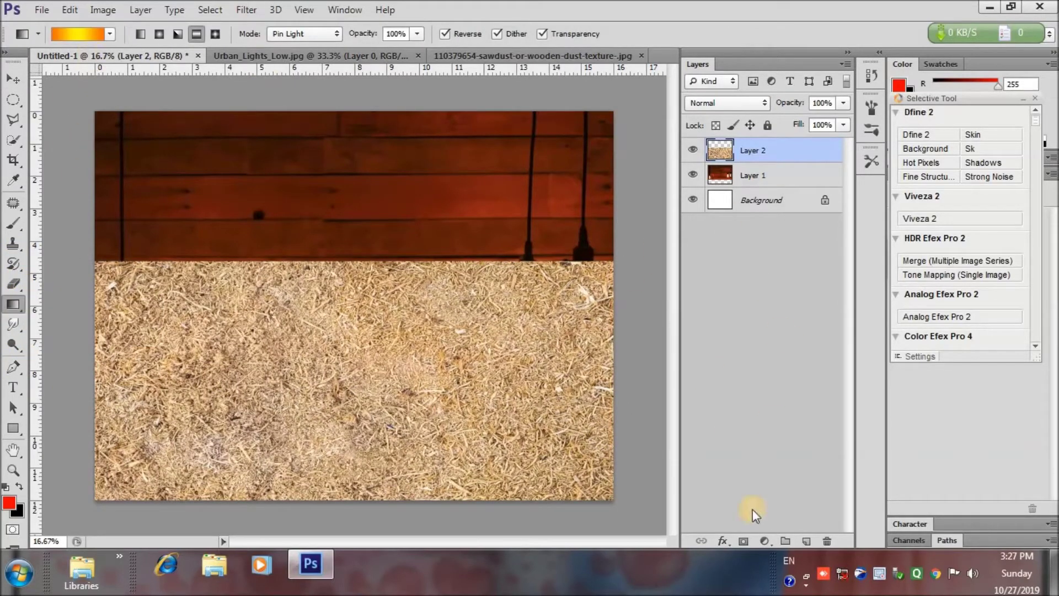
pyautogui.click(743, 541)
pyautogui.click(109, 33)
pyautogui.click(86, 75)
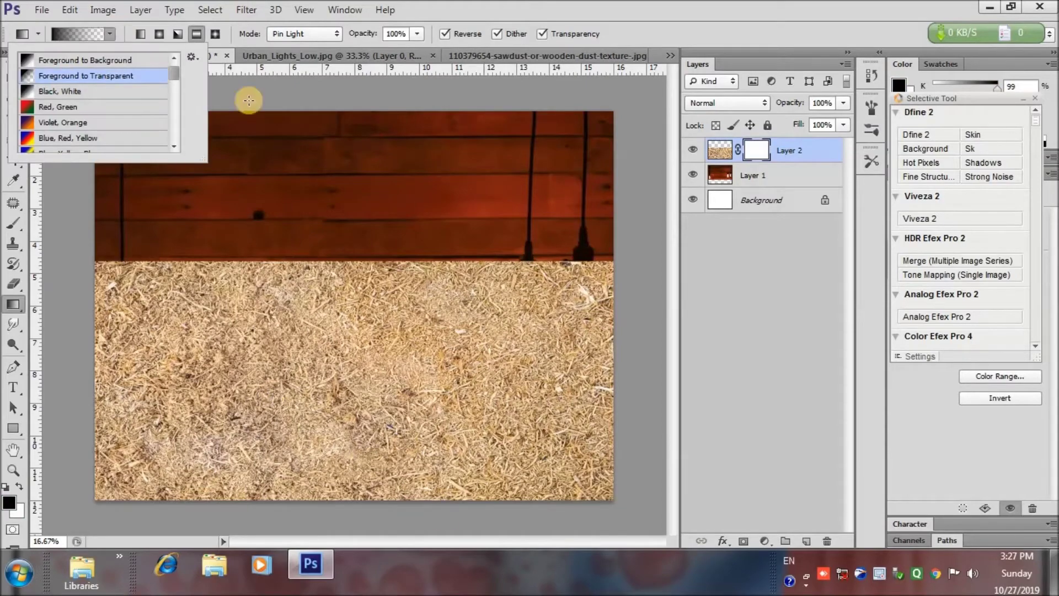
pyautogui.moveTo(365, 422); pyautogui.dragTo(365, 184)
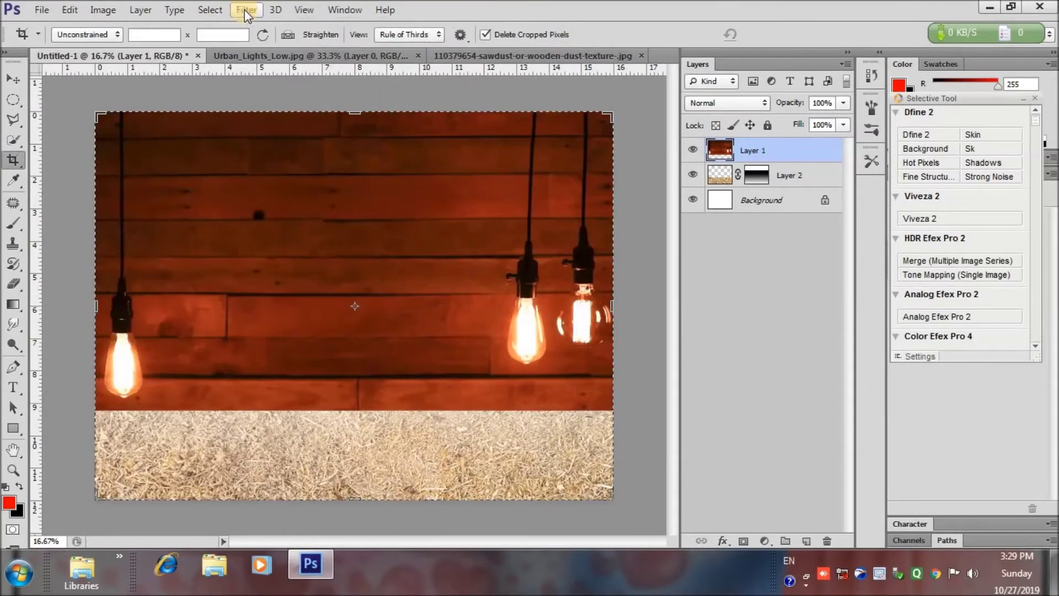
# Preview a horizontal Motion Blur on the wall, then cancel it
pyautogui.click(244, 9)
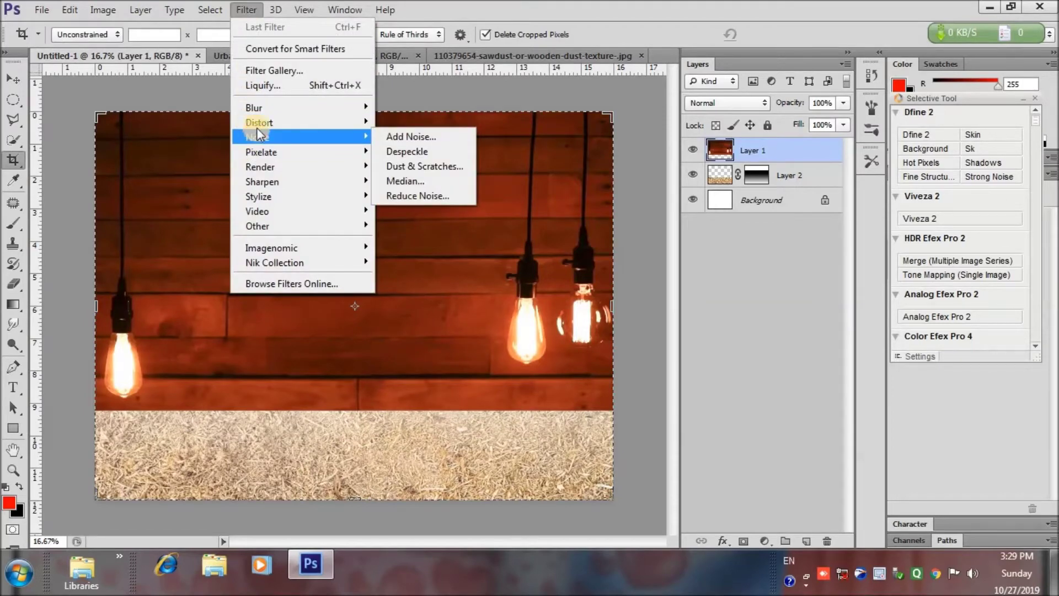
pyautogui.moveTo(254, 107)
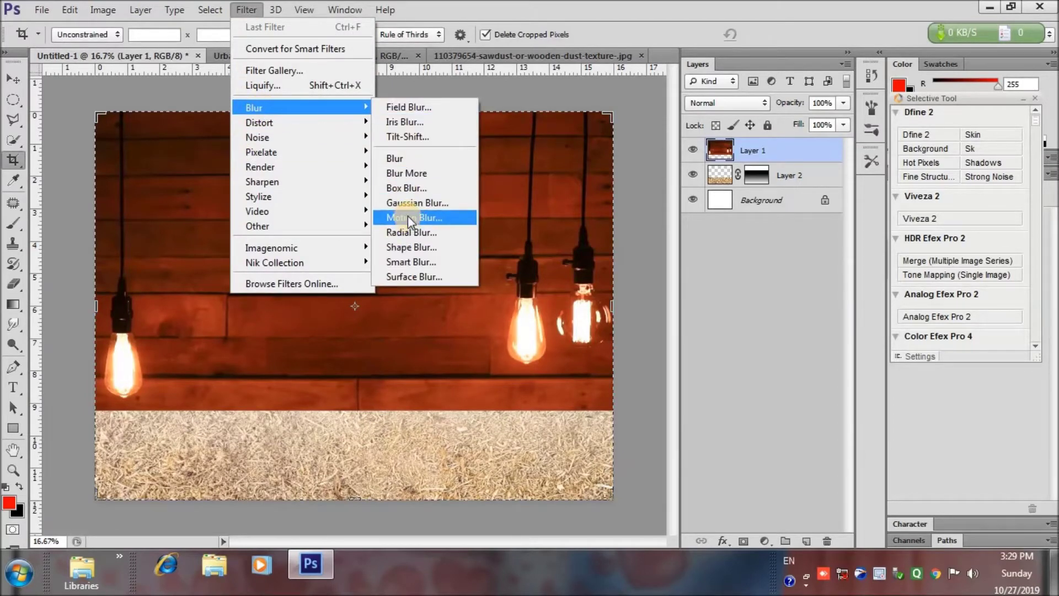
pyautogui.click(408, 216)
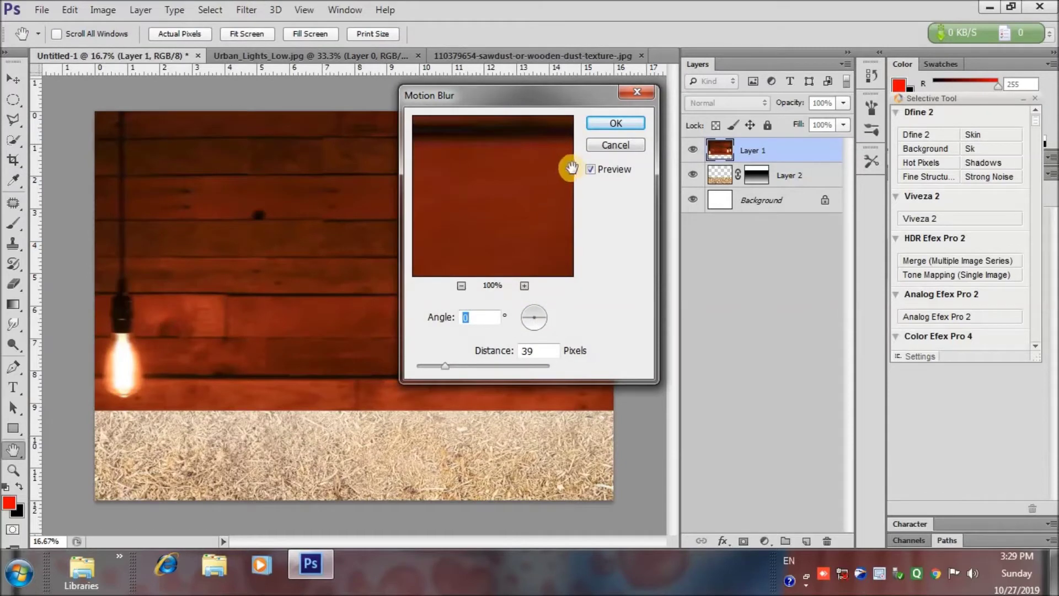
pyautogui.moveTo(445, 366); pyautogui.dragTo(482, 365)
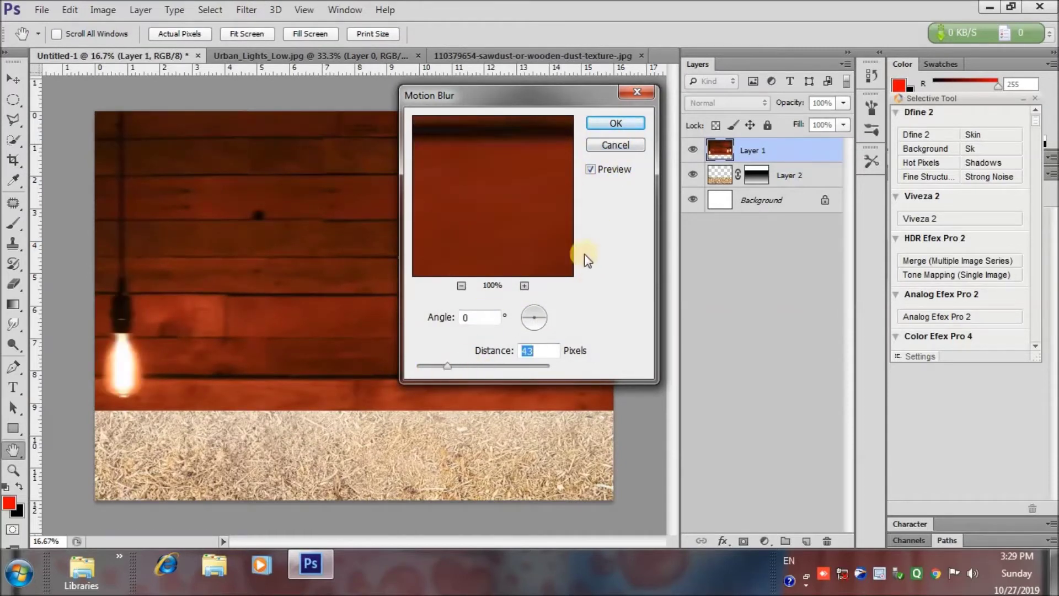
pyautogui.moveTo(448, 364); pyautogui.dragTo(465, 365)
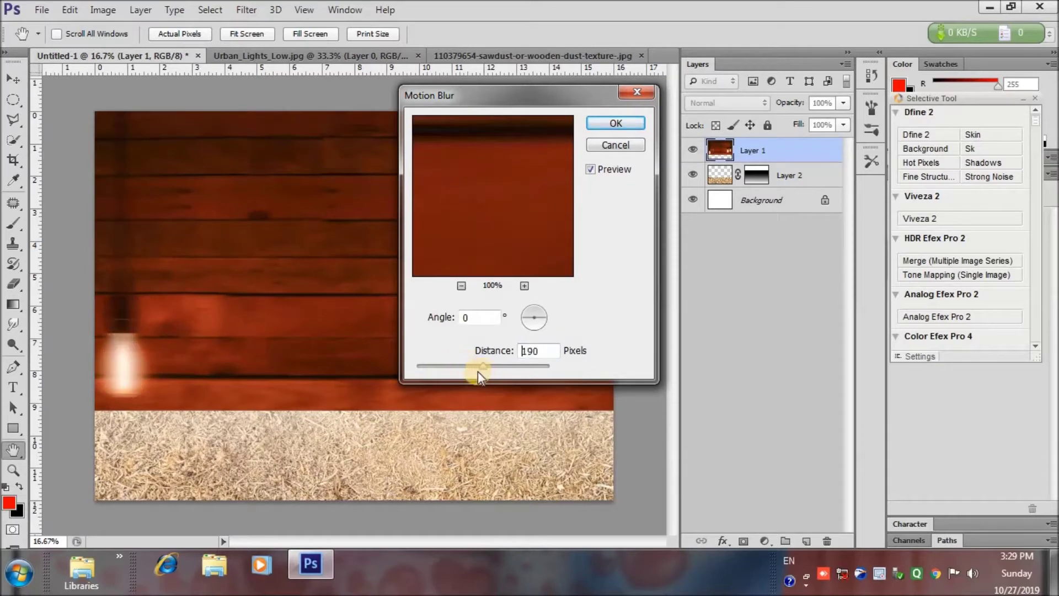
pyautogui.click(611, 145)
pyautogui.press('c')
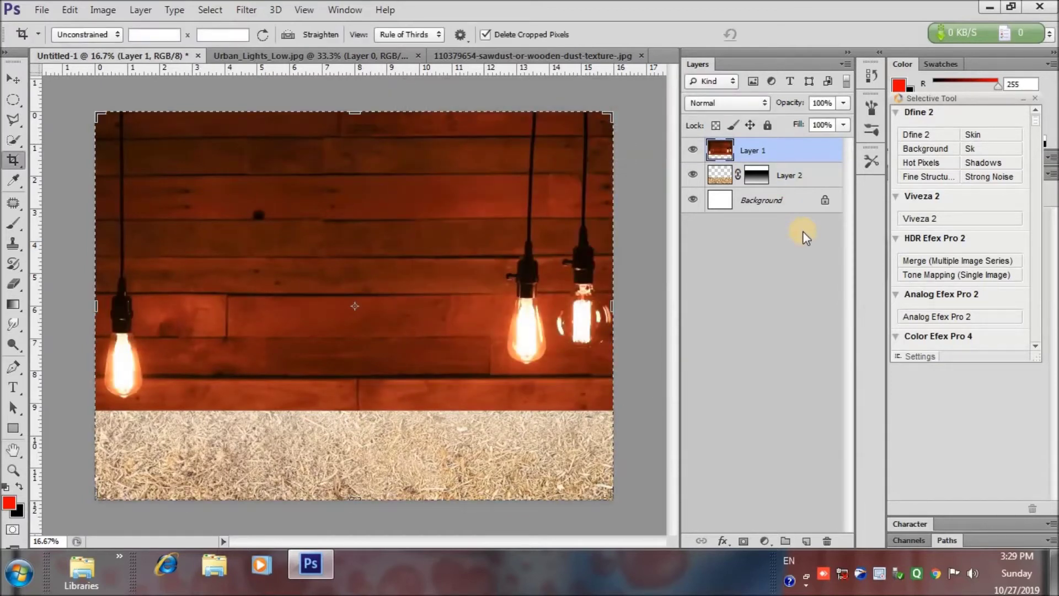
# Stamp the visible layers into a merged copy and apply a 39-pixel Motion Blur
pyautogui.hotkey('ctrl', 'alt', 'shift', 'e')
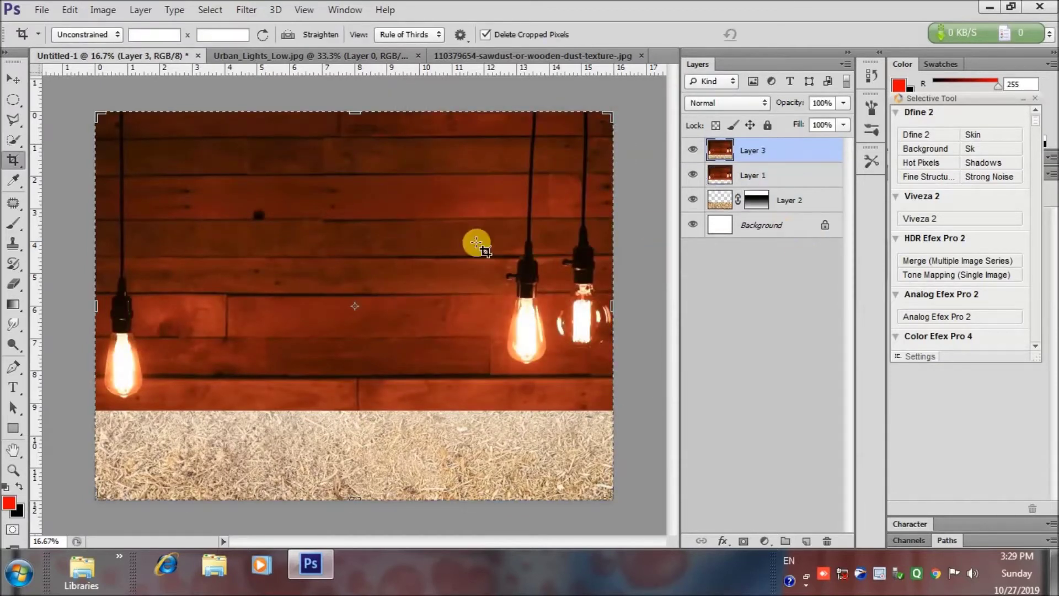
pyautogui.click(245, 10)
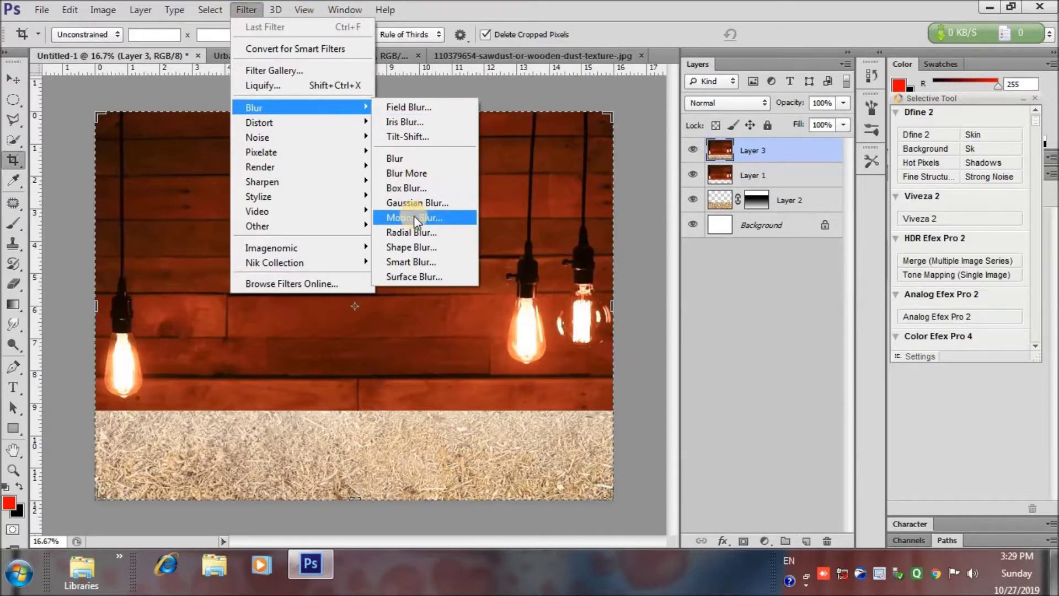
pyautogui.click(413, 215)
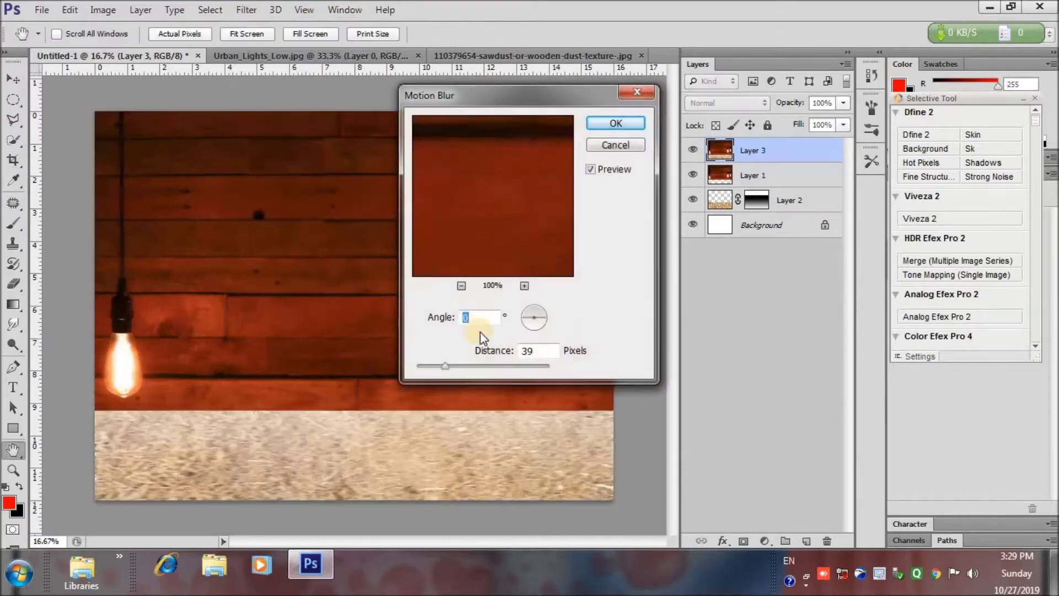
pyautogui.click(623, 122)
pyautogui.press('c')
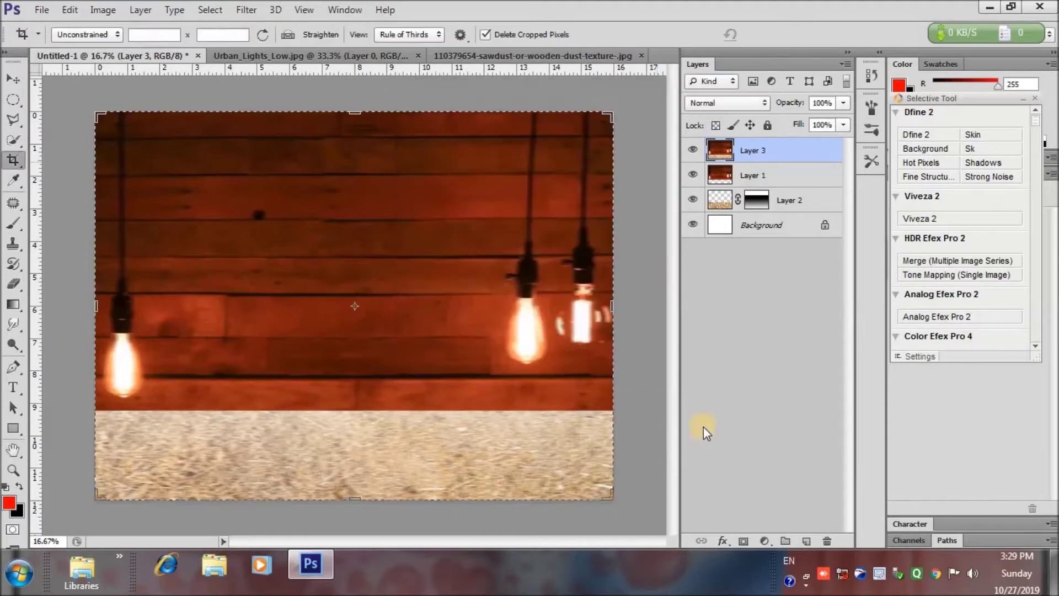
# Mask the blurred copy and paint the blur away over the left and right bulbs
pyautogui.click(745, 541)
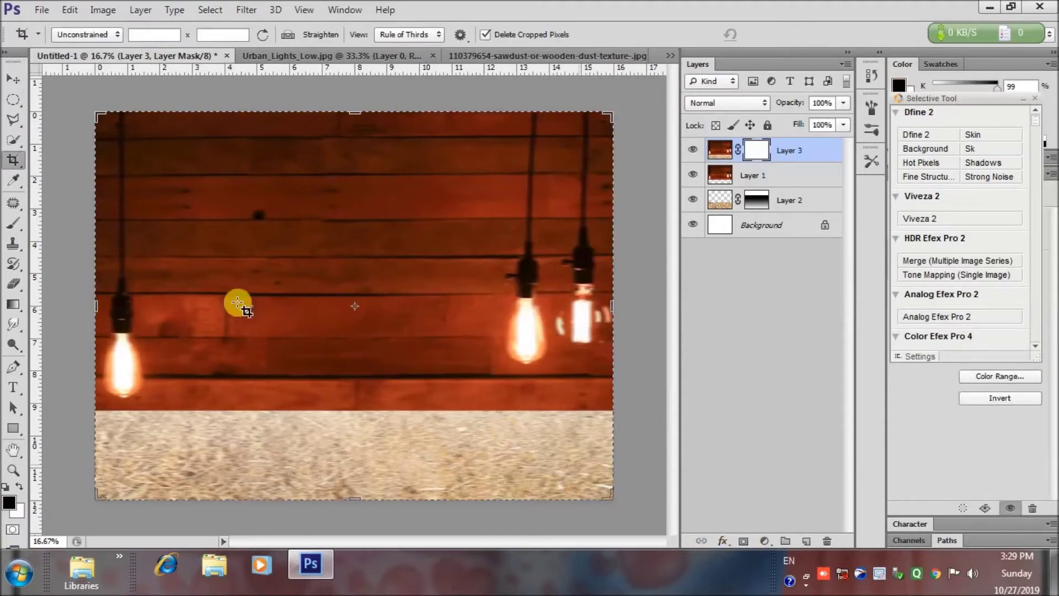
pyautogui.click(13, 224)
pyautogui.moveTo(88, 228); pyautogui.dragTo(106, 355)
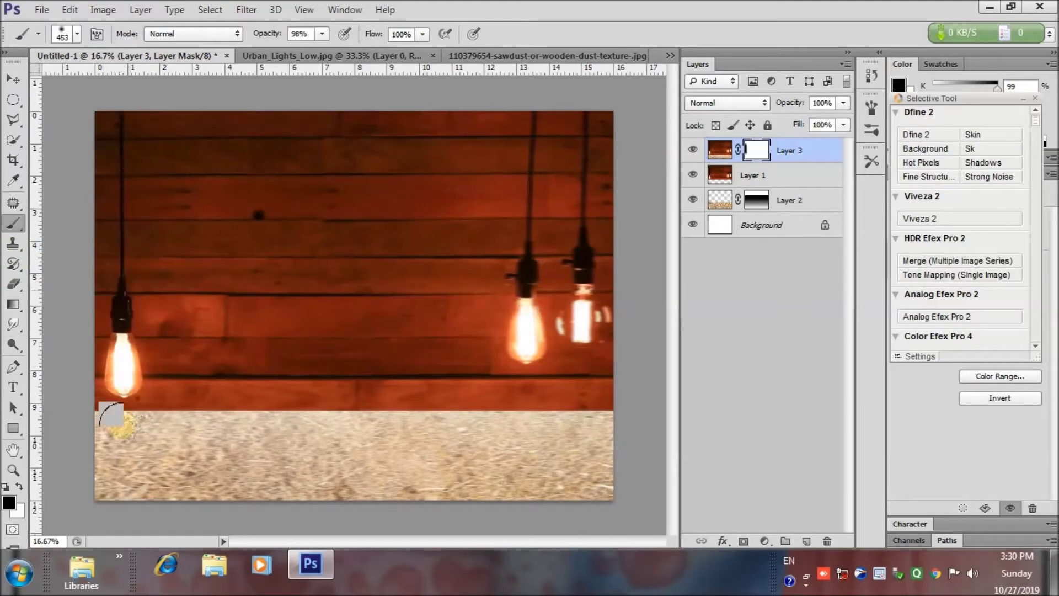
pyautogui.moveTo(541, 122); pyautogui.dragTo(587, 309)
pyautogui.click(13, 81)
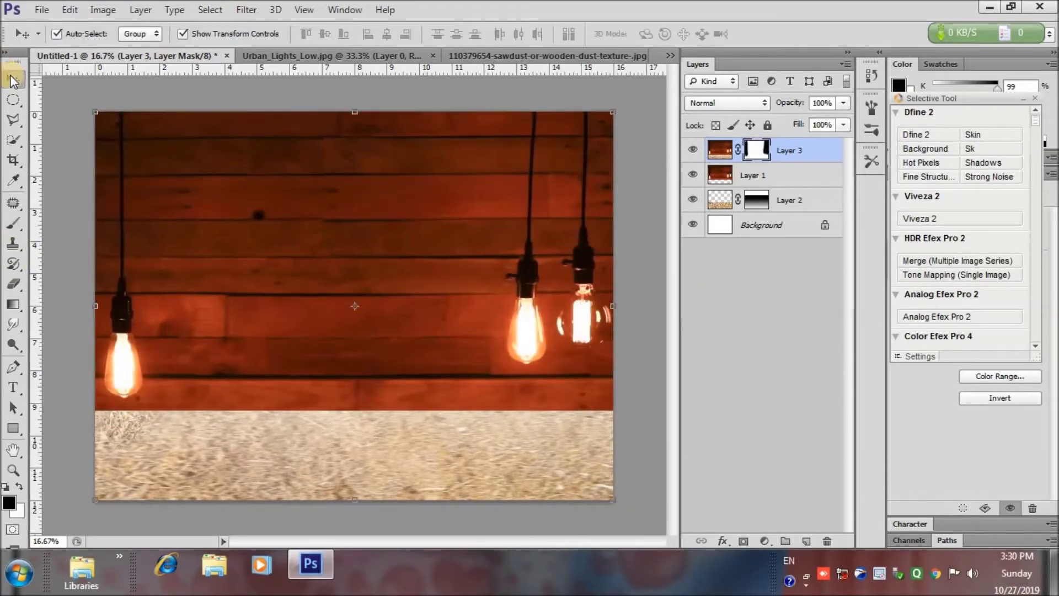
# Bring up the Open dialog and switch to the child's photo-shoot folder
pyautogui.click(45, 12)
pyautogui.click(70, 41)
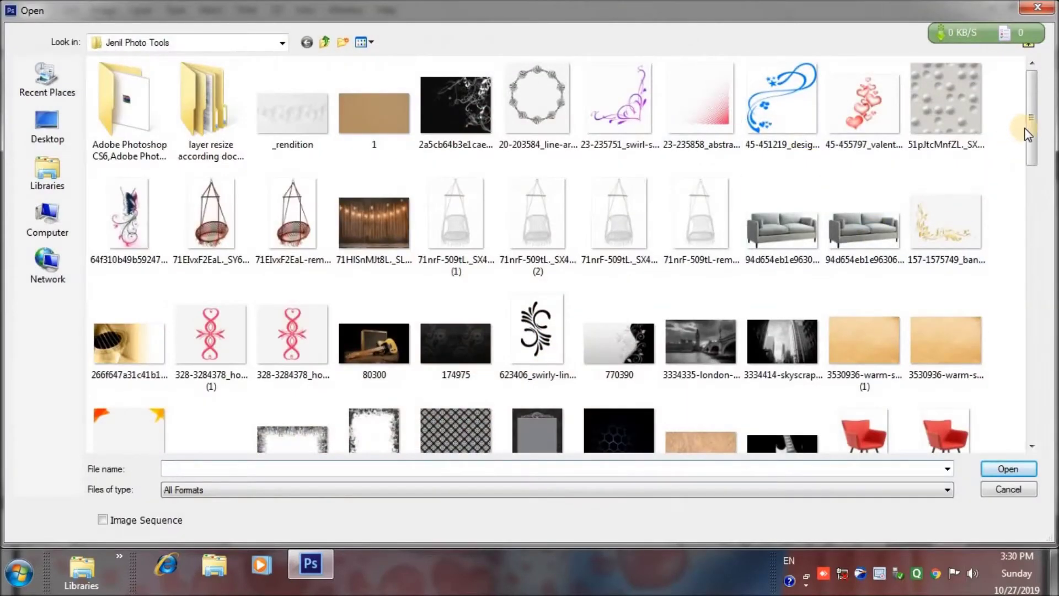
pyautogui.moveTo(1030, 133); pyautogui.dragTo(1037, 201)
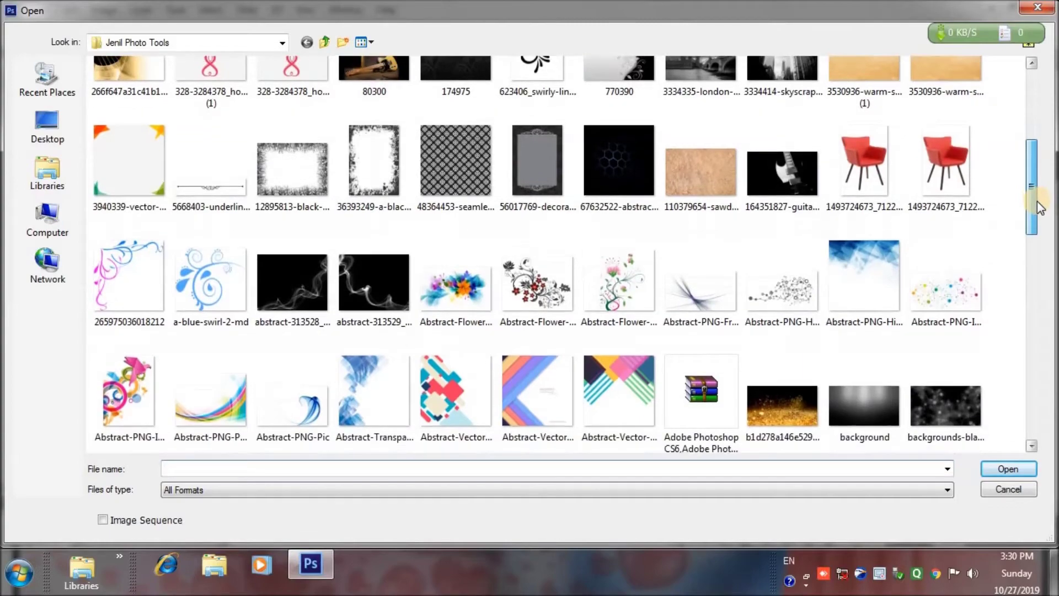
pyautogui.moveTo(1037, 201); pyautogui.dragTo(1037, 309)
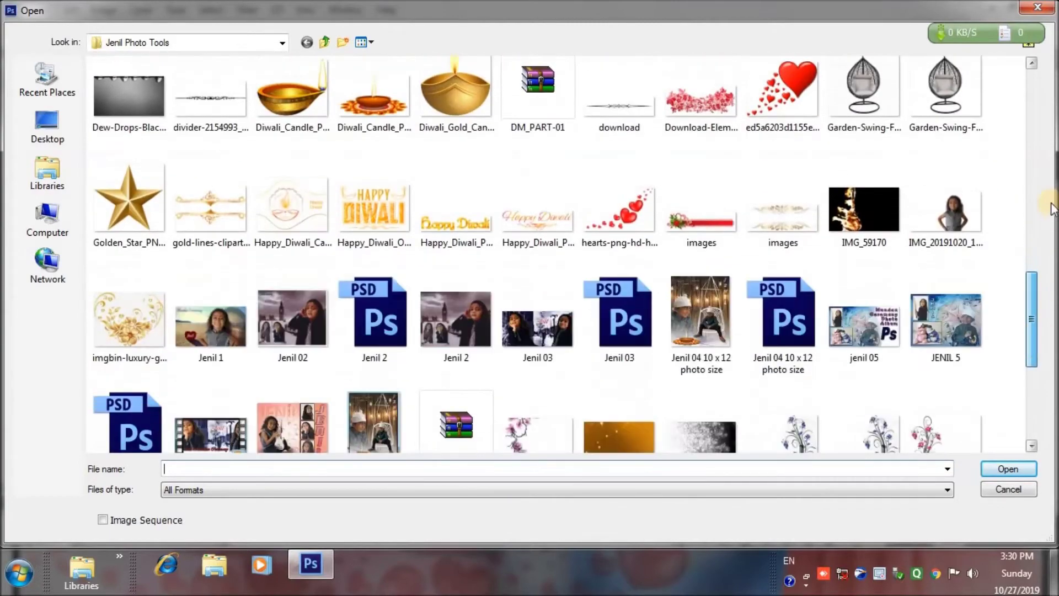
pyautogui.click(281, 44)
pyautogui.click(175, 207)
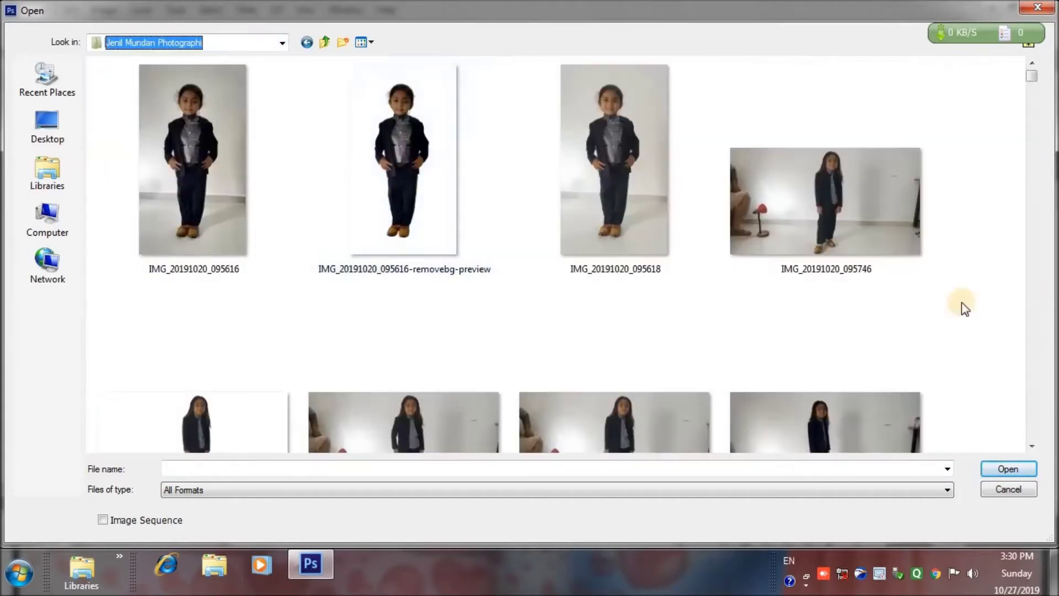
# Scroll to and open IMG_20191020_110317-removebg-preview, the child-on-stool cutout
pyautogui.click(1030, 446)
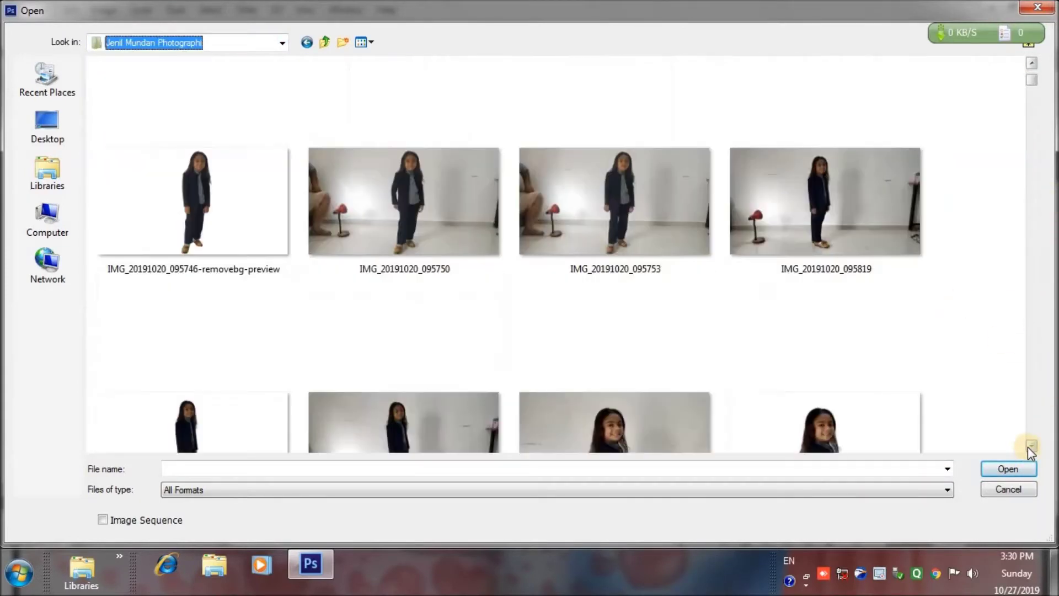
pyautogui.click(1030, 446)
pyautogui.click(1029, 445)
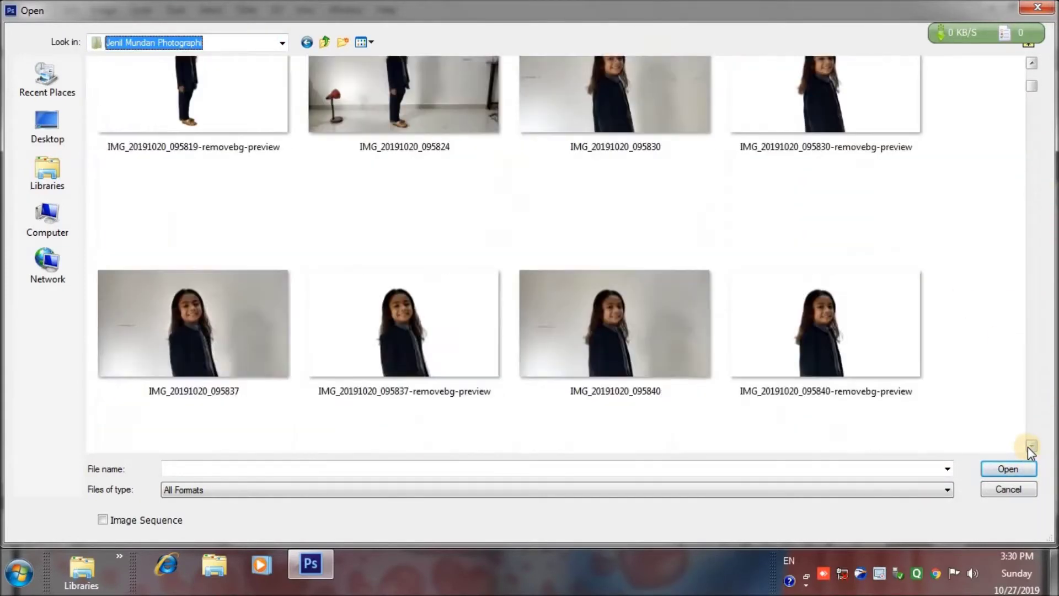
pyautogui.click(1029, 446)
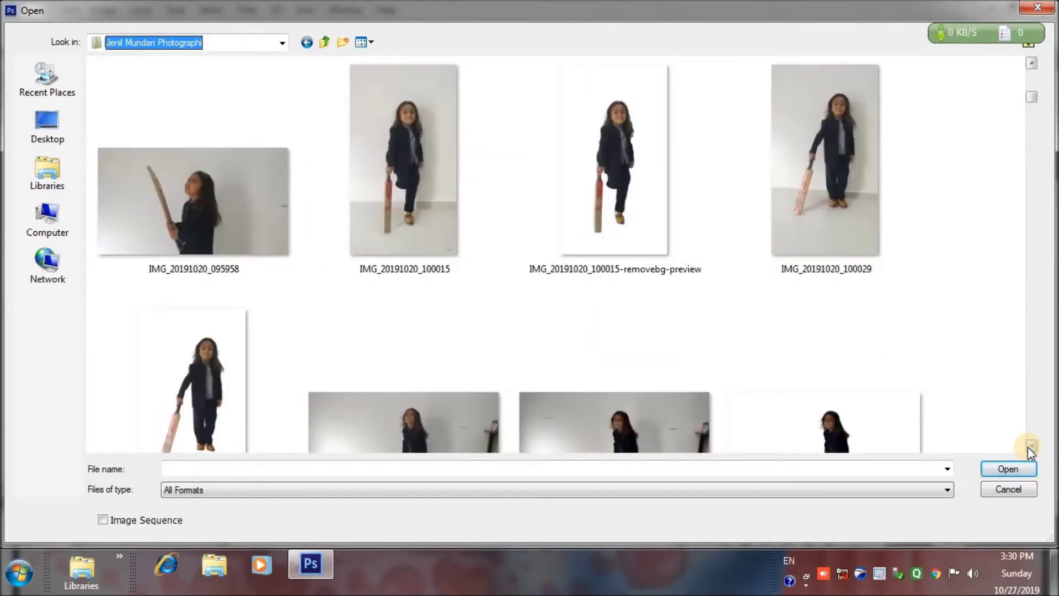
pyautogui.click(1029, 446)
pyautogui.click(1029, 446)
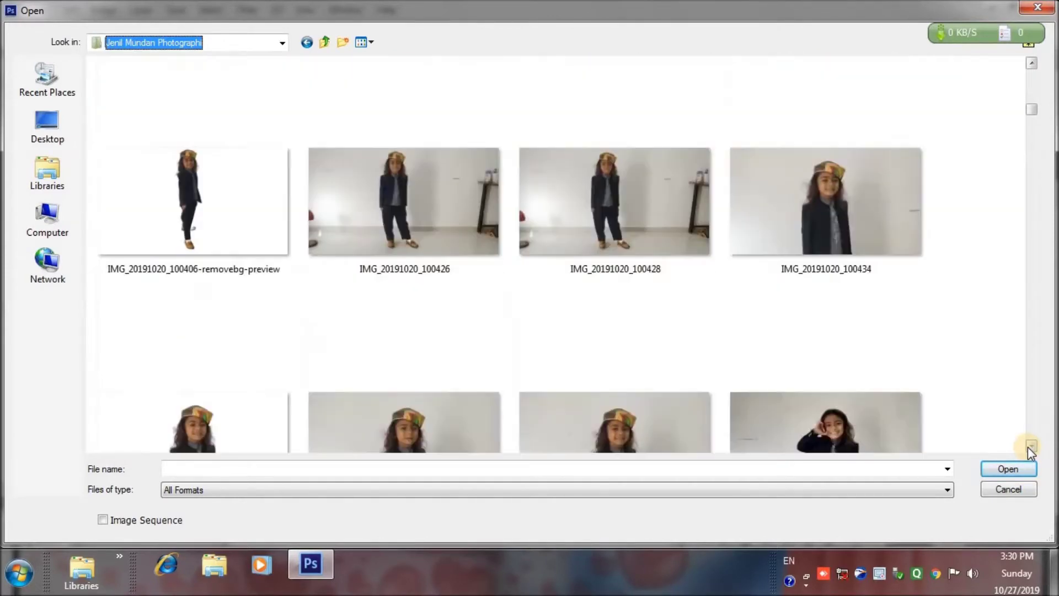
pyautogui.click(1029, 445)
pyautogui.click(1029, 445)
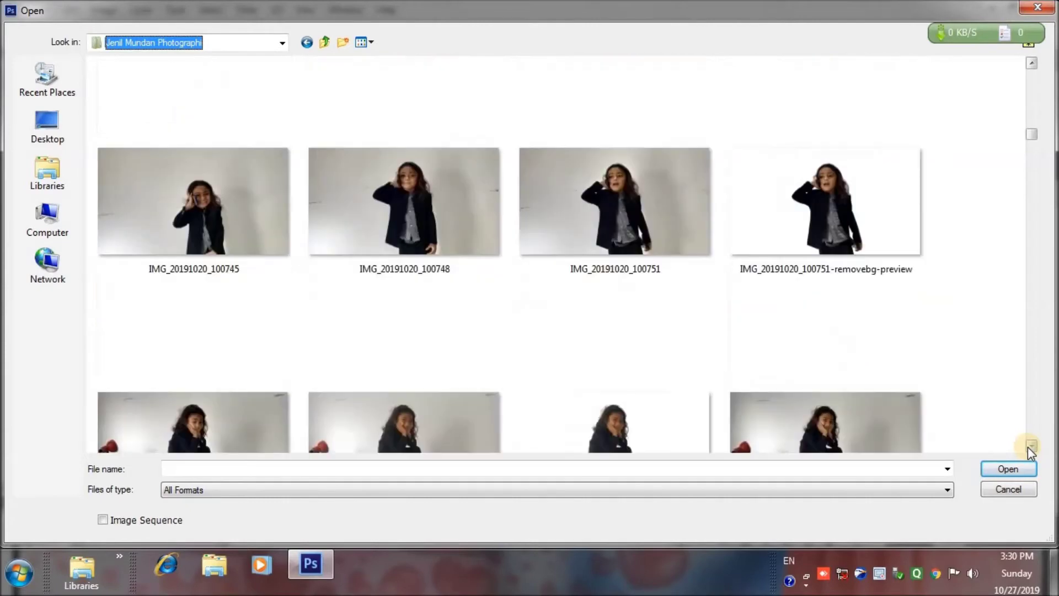
pyautogui.click(1029, 445)
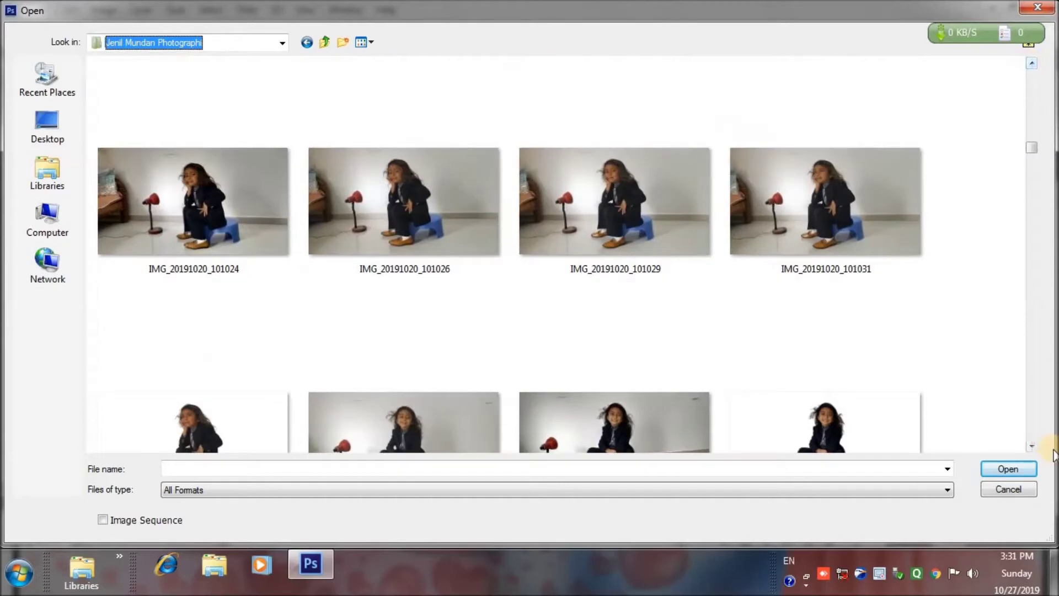
pyautogui.click(1030, 446)
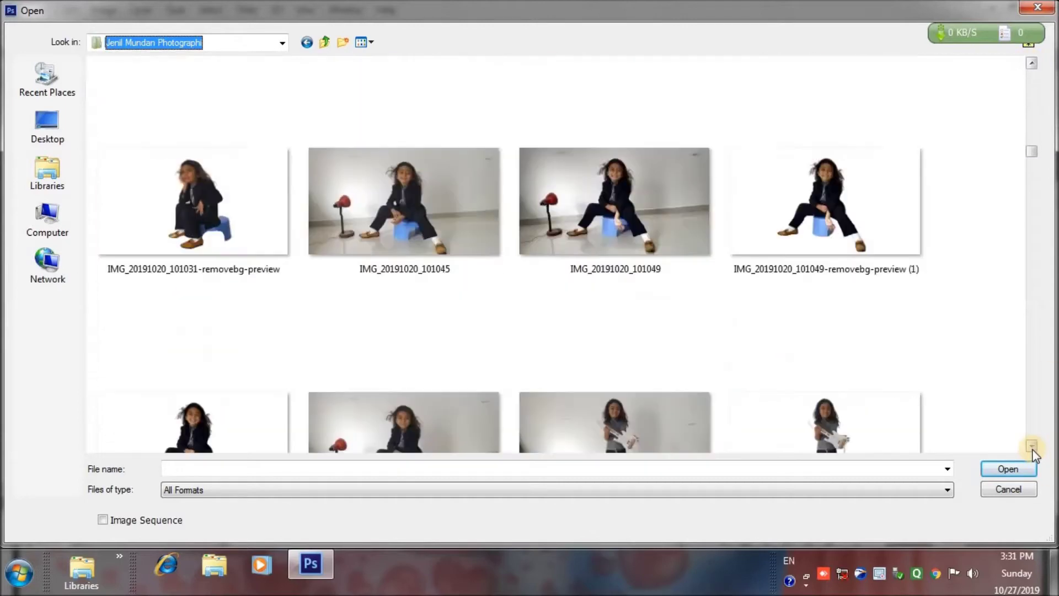
pyautogui.click(1031, 447)
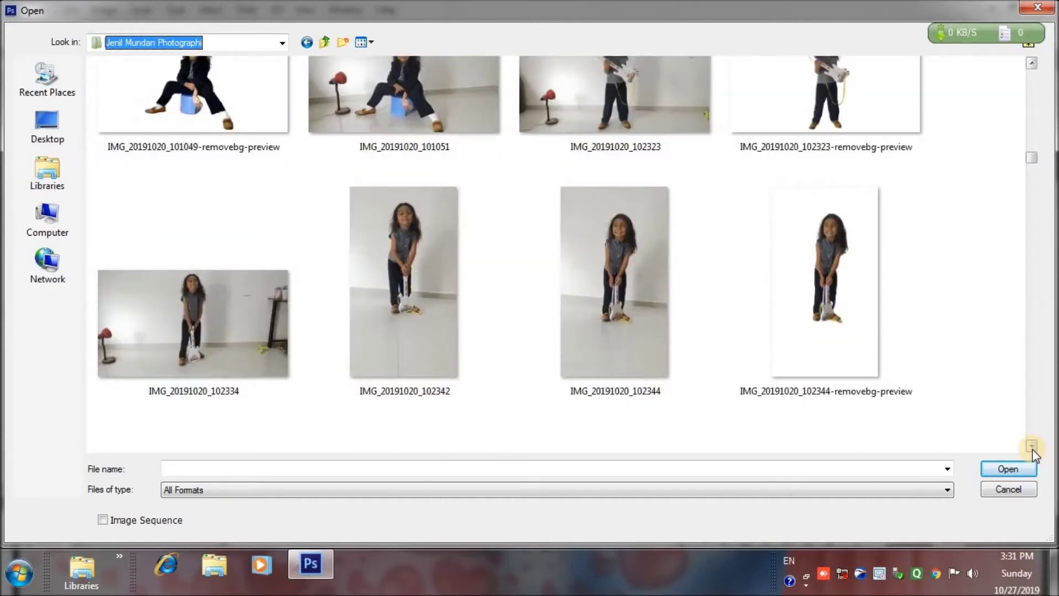
pyautogui.click(1030, 446)
pyautogui.click(1030, 446)
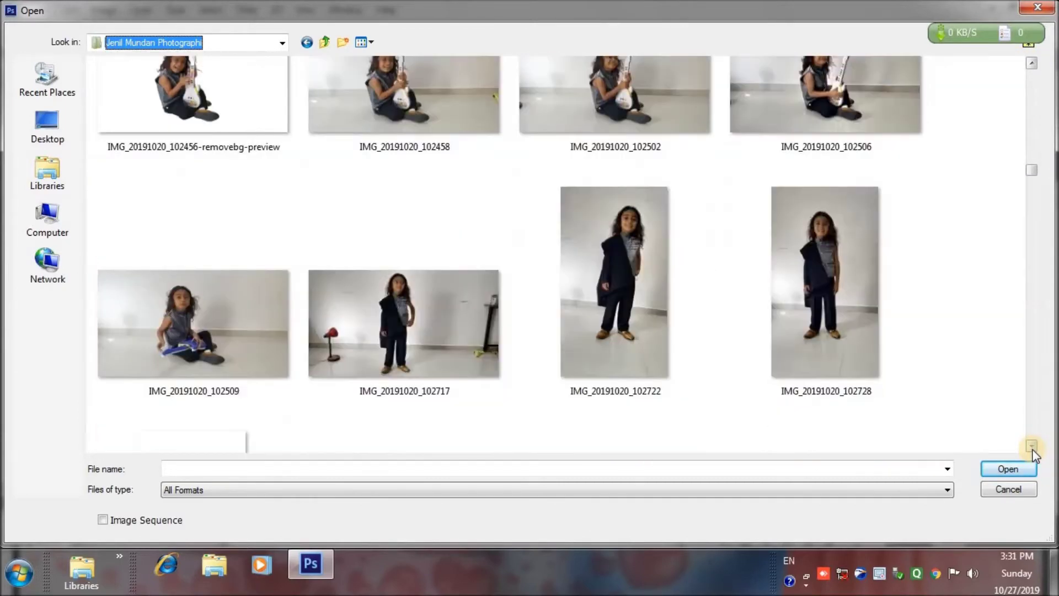
pyautogui.click(1030, 446)
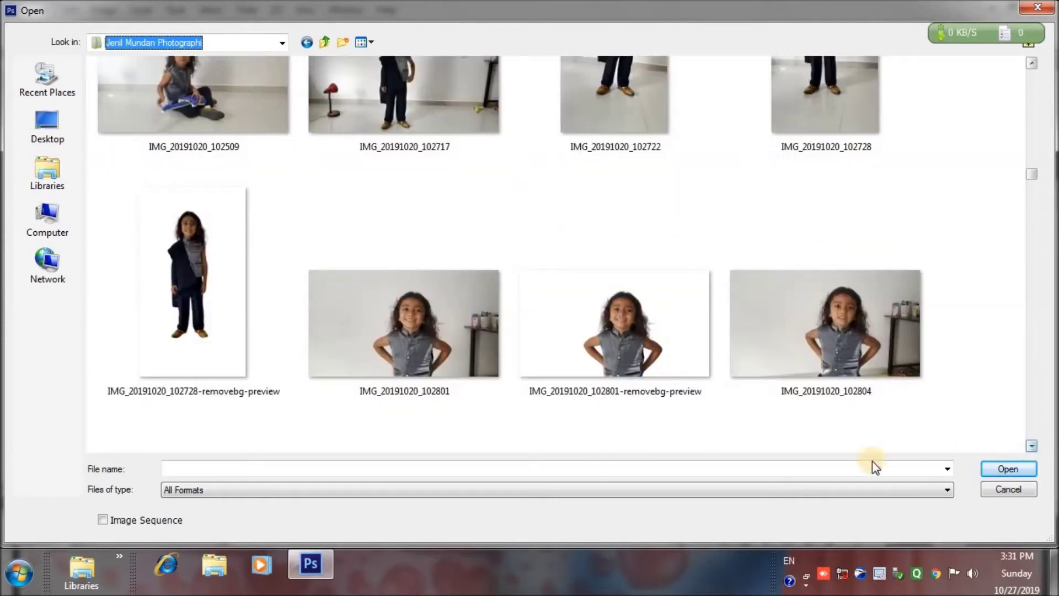
pyautogui.click(1031, 62)
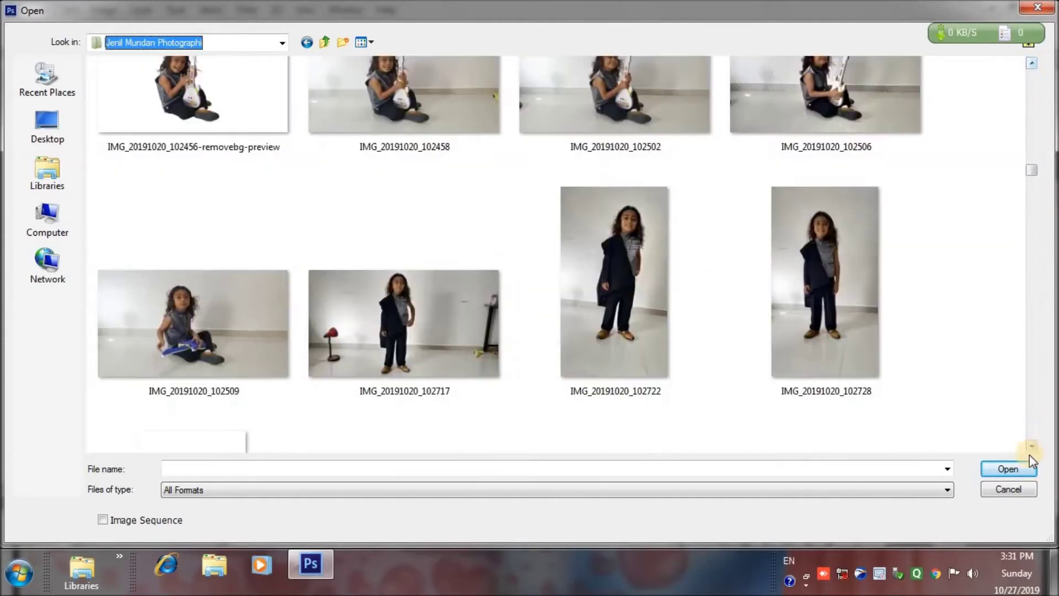
pyautogui.click(1031, 446)
pyautogui.click(1033, 446)
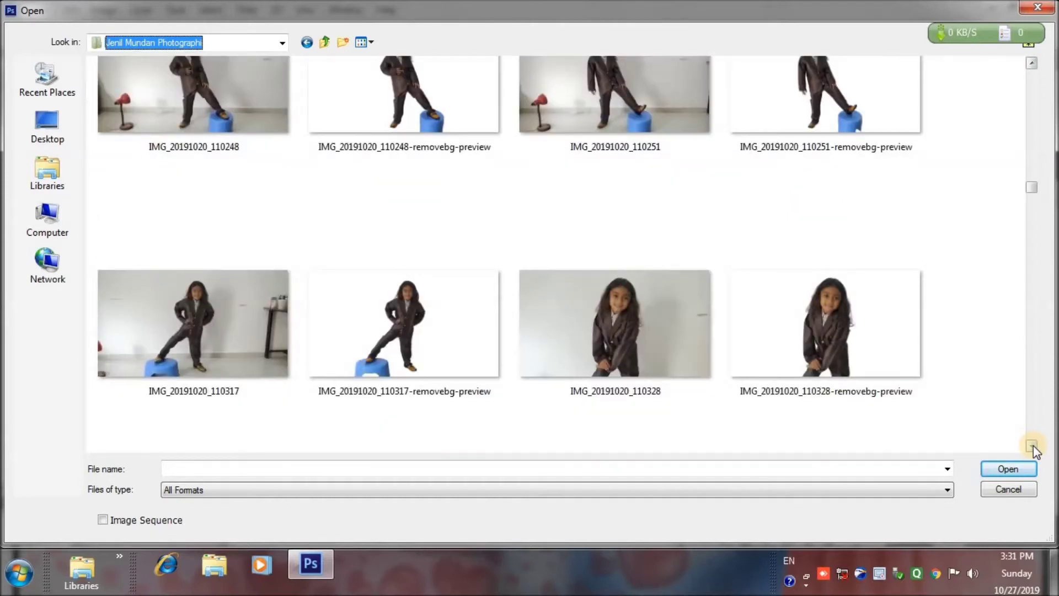
pyautogui.click(411, 317)
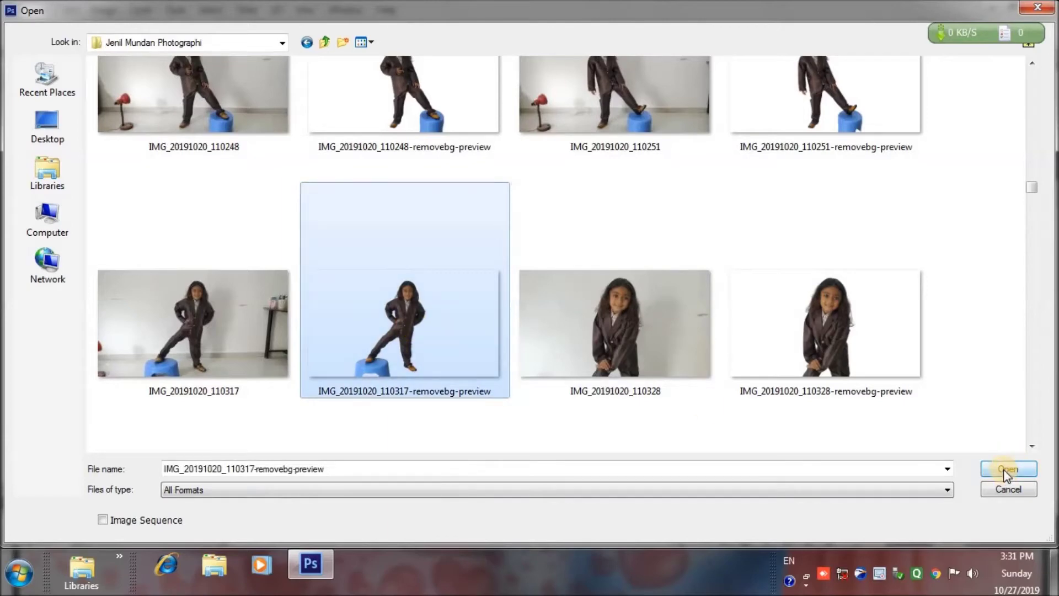
pyautogui.click(1007, 470)
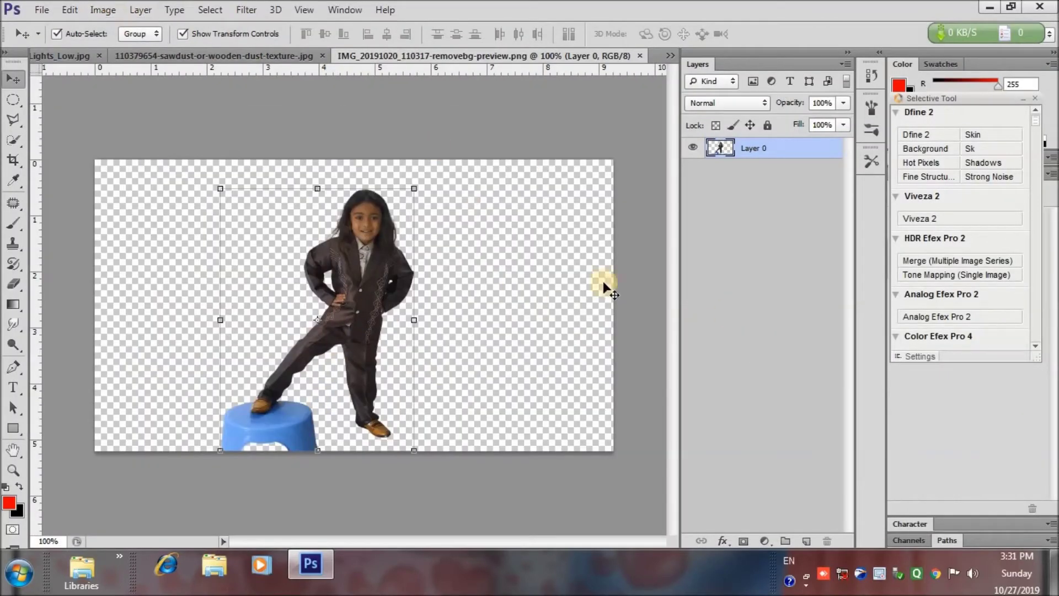
# Add a Brightness/Contrast adjustment of Brightness 30, Contrast −9 to the child photo
pyautogui.click(764, 540)
pyautogui.click(803, 244)
pyautogui.moveTo(965, 257); pyautogui.dragTo(982, 260)
pyautogui.moveTo(968, 291); pyautogui.dragTo(944, 297)
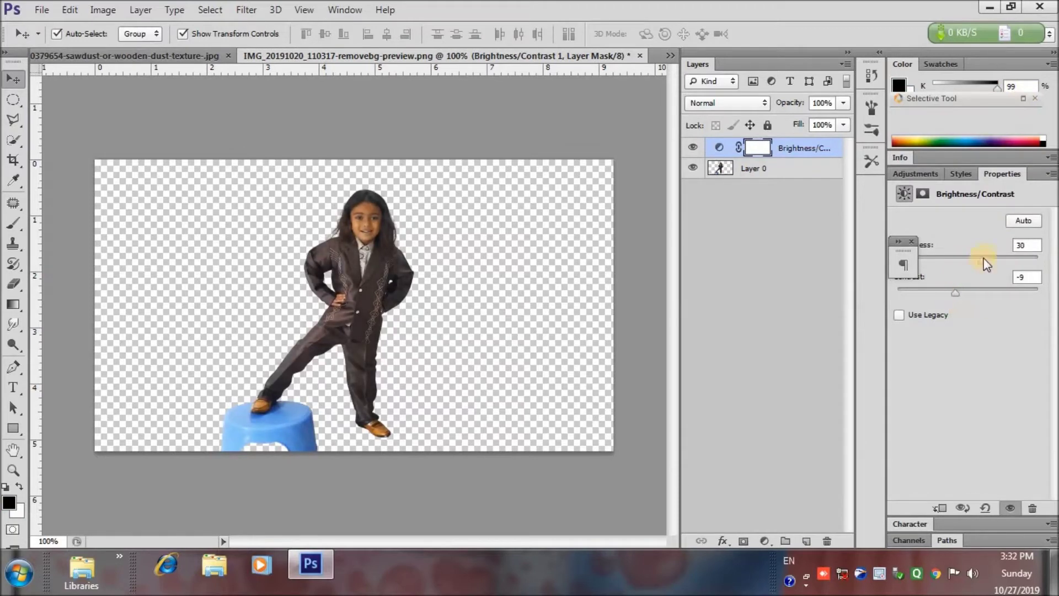
pyautogui.moveTo(983, 258); pyautogui.dragTo(995, 258)
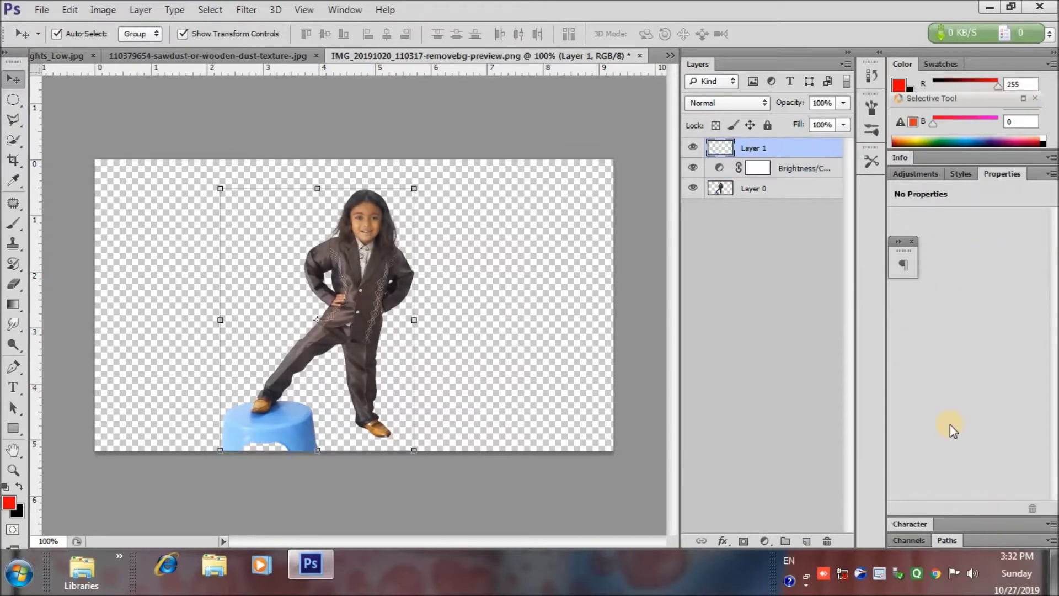
# Crop tighter around the child, then drag the layer toward the Urban_Lights_Low tab
pyautogui.click(15, 161)
pyautogui.moveTo(643, 319); pyautogui.dragTo(513, 303)
pyautogui.moveTo(194, 306)
pyautogui.mouseDown()
pyautogui.moveTo(236, 296)
pyautogui.moveTo(247, 313)
pyautogui.mouseUp()
pyautogui.moveTo(355, 161); pyautogui.dragTo(354, 177)
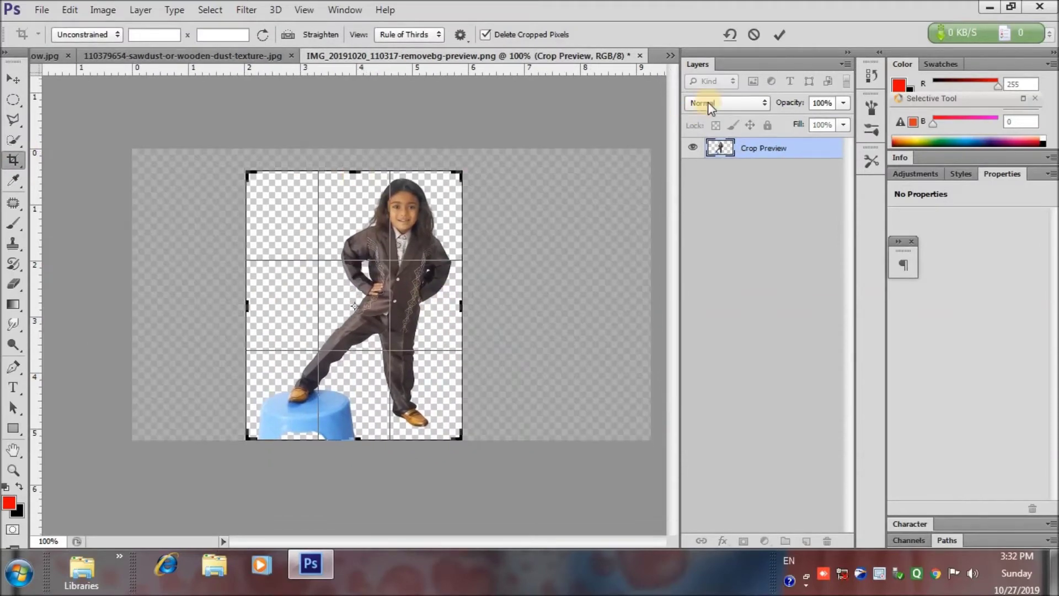
pyautogui.press('Return')
pyautogui.press('v')
pyautogui.moveTo(396, 308); pyautogui.dragTo(44, 57)
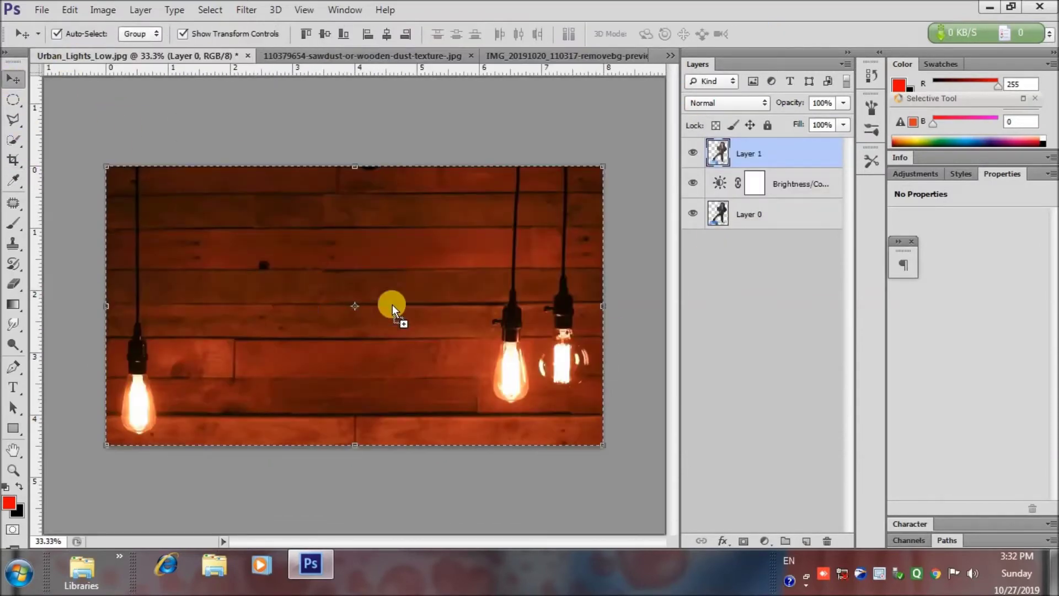
# Drop the child into Untitled-1, enlarged about 840% on the left, stool on the floor
pyautogui.moveTo(501, 52); pyautogui.dragTo(443, 88)
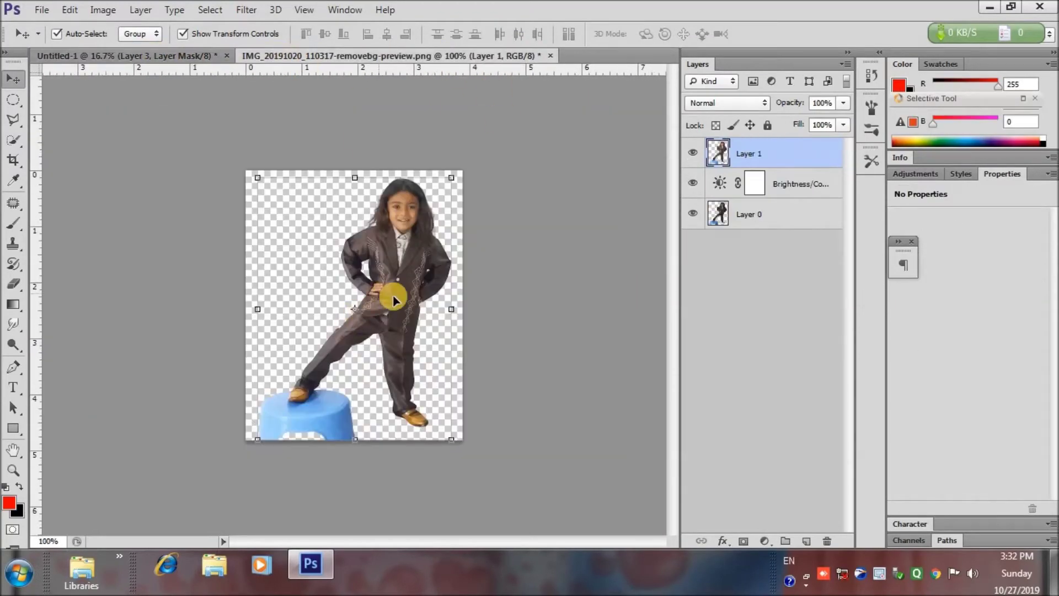
pyautogui.moveTo(444, 88)
pyautogui.mouseDown()
pyautogui.moveTo(275, 217)
pyautogui.moveTo(347, 350)
pyautogui.moveTo(605, 485)
pyautogui.mouseUp()
pyautogui.moveTo(504, 325)
pyautogui.mouseDown()
pyautogui.moveTo(306, 385)
pyautogui.moveTo(272, 385)
pyautogui.mouseUp()
pyautogui.moveTo(352, 111); pyautogui.dragTo(347, 118)
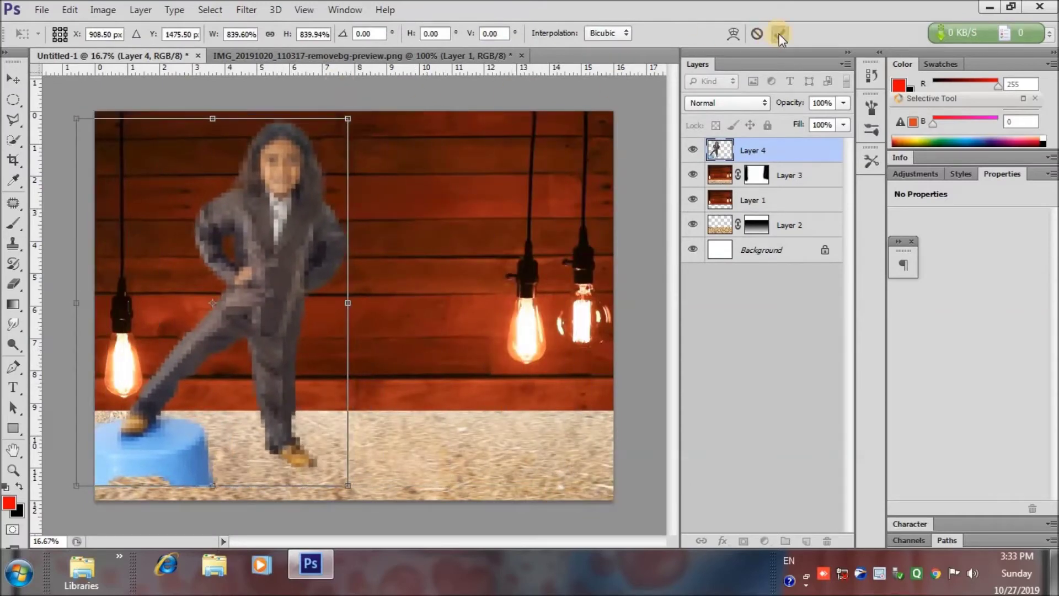
pyautogui.click(779, 36)
pyautogui.moveTo(214, 287); pyautogui.dragTo(239, 289)
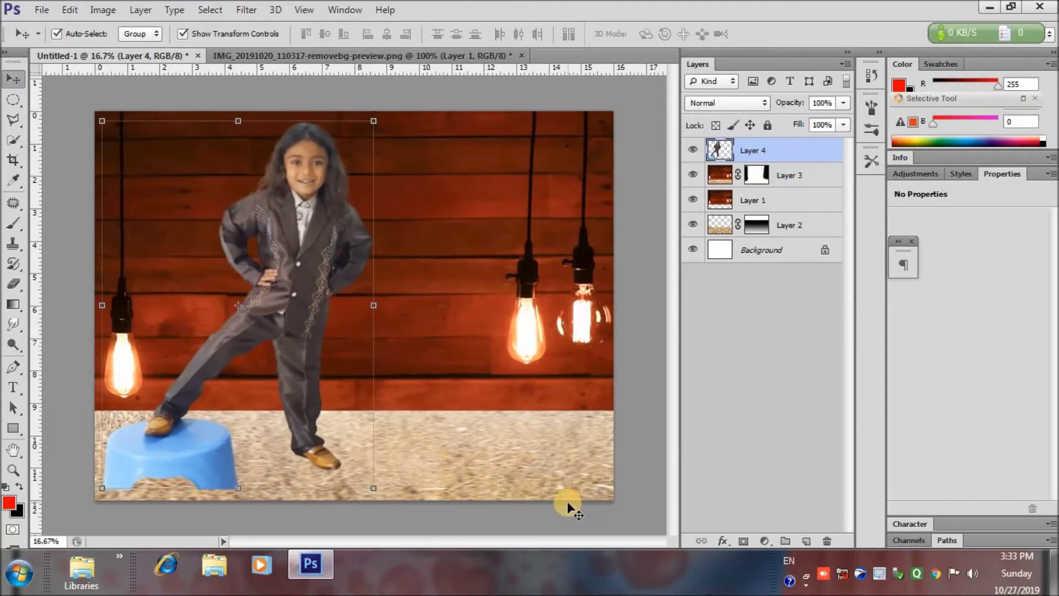
pyautogui.click(637, 393)
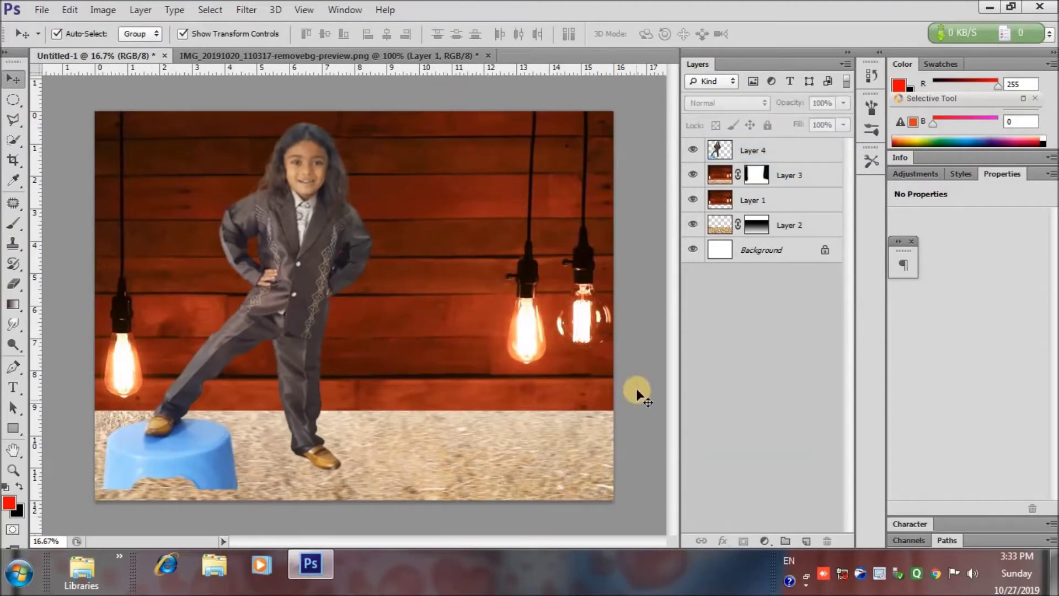
# Paint a soft black shadow under the foot and stool on a new layer beneath the boy
pyautogui.click(12, 227)
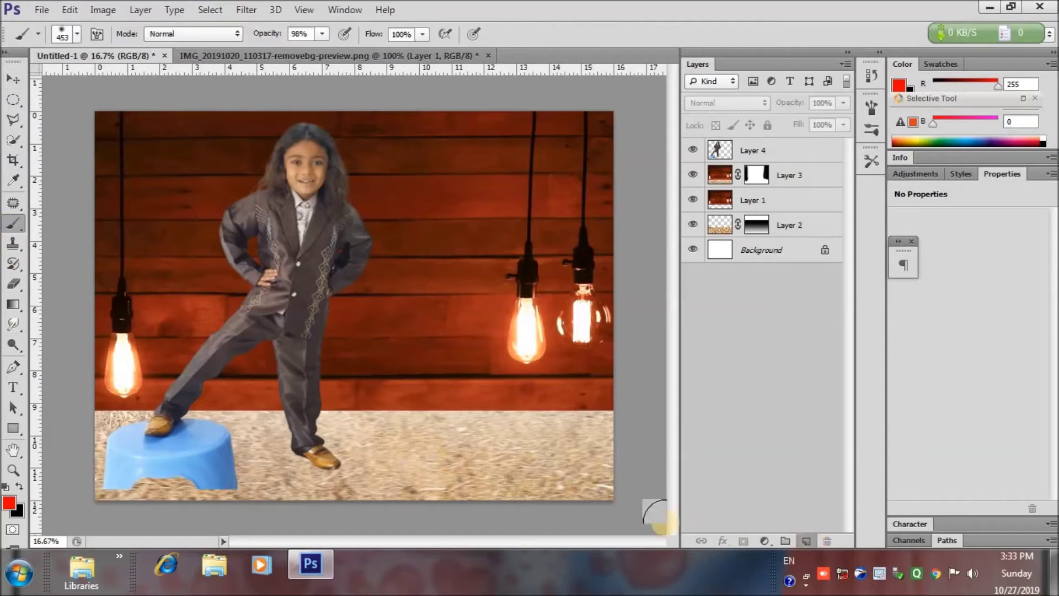
pyautogui.click(806, 541)
pyautogui.press('x')
pyautogui.moveTo(312, 457); pyautogui.dragTo(314, 463)
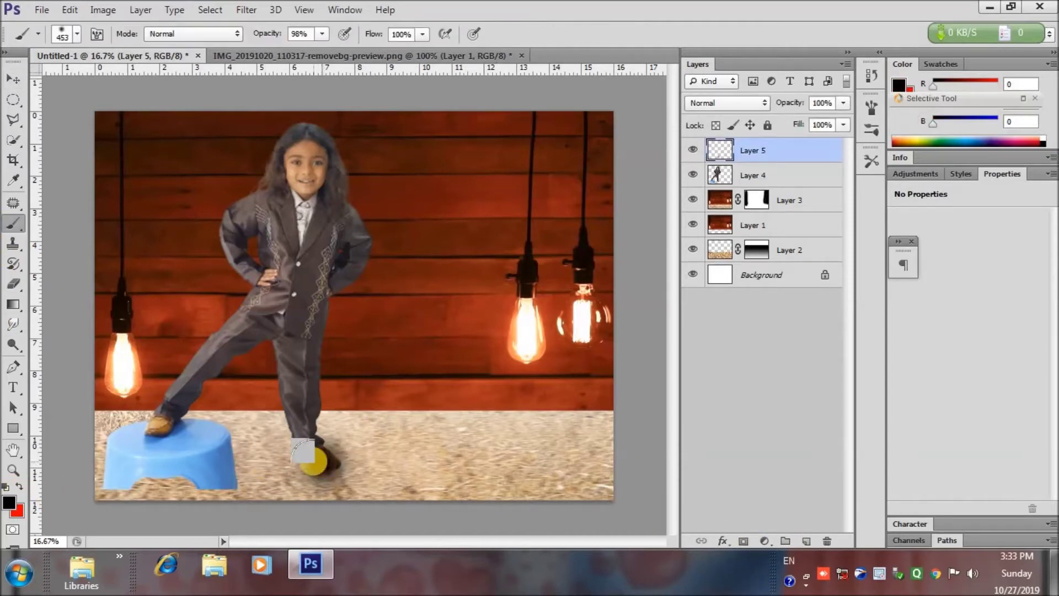
pyautogui.moveTo(110, 482); pyautogui.dragTo(170, 476)
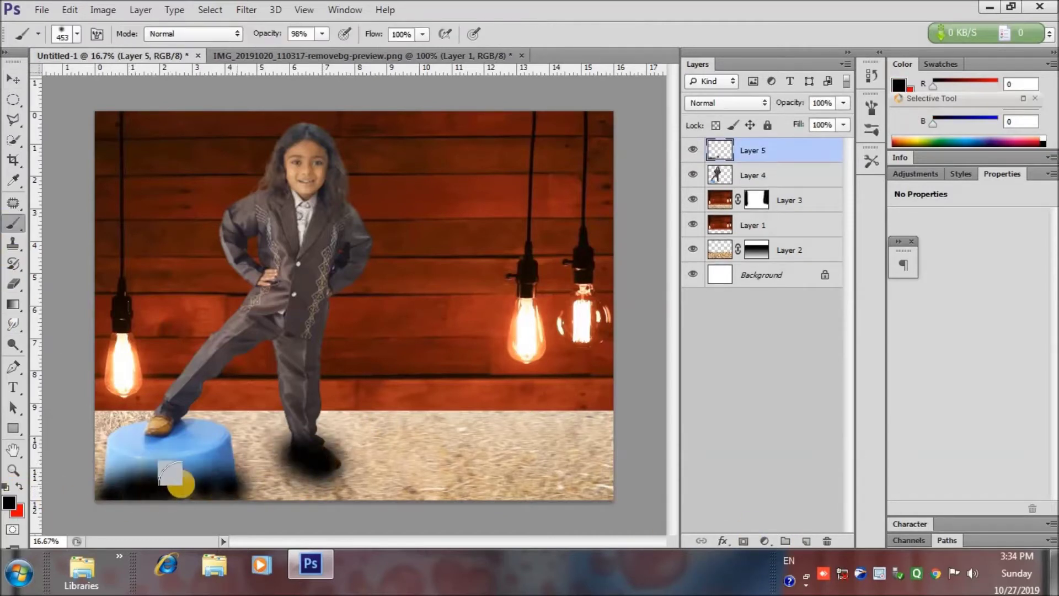
pyautogui.press('v')
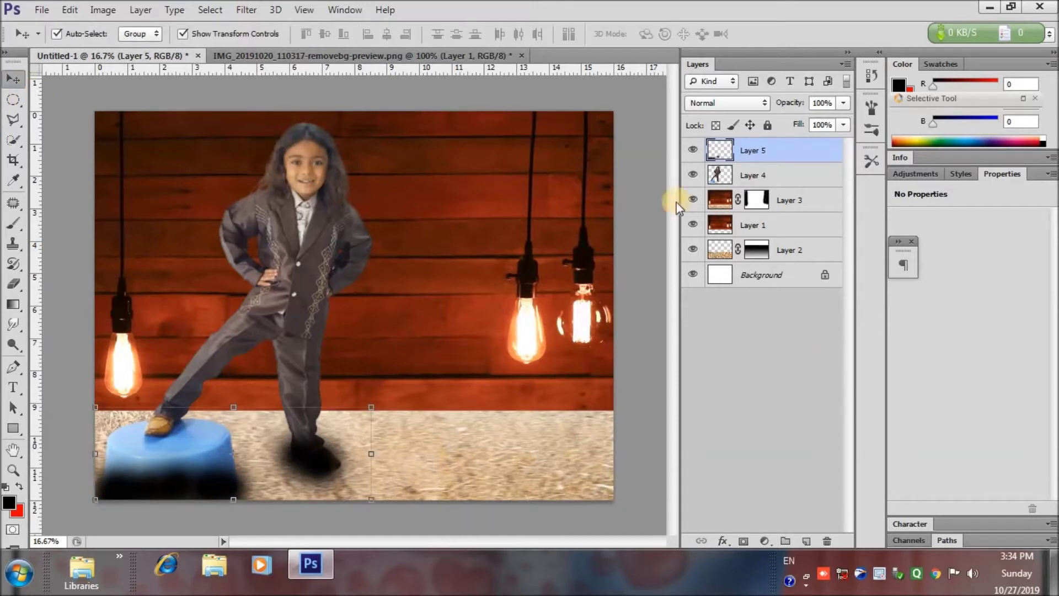
pyautogui.moveTo(792, 157); pyautogui.dragTo(789, 183)
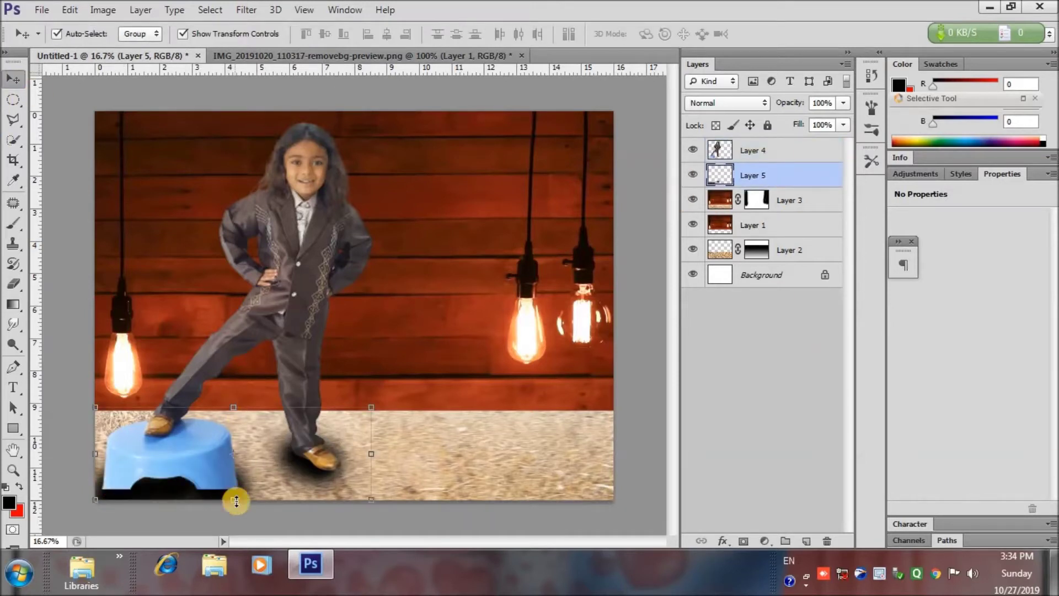
# Squash the shadow vertically and nudge it into place under the feet
pyautogui.moveTo(236, 500)
pyautogui.mouseDown()
pyautogui.moveTo(236, 463)
pyautogui.moveTo(207, 481)
pyautogui.mouseUp()
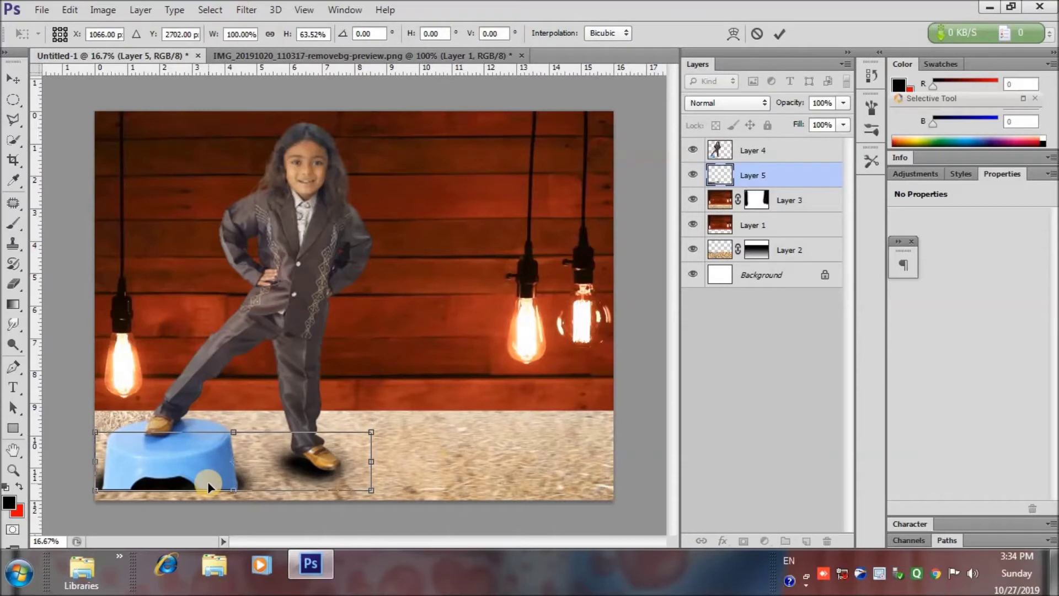
pyautogui.moveTo(234, 489); pyautogui.dragTo(237, 498)
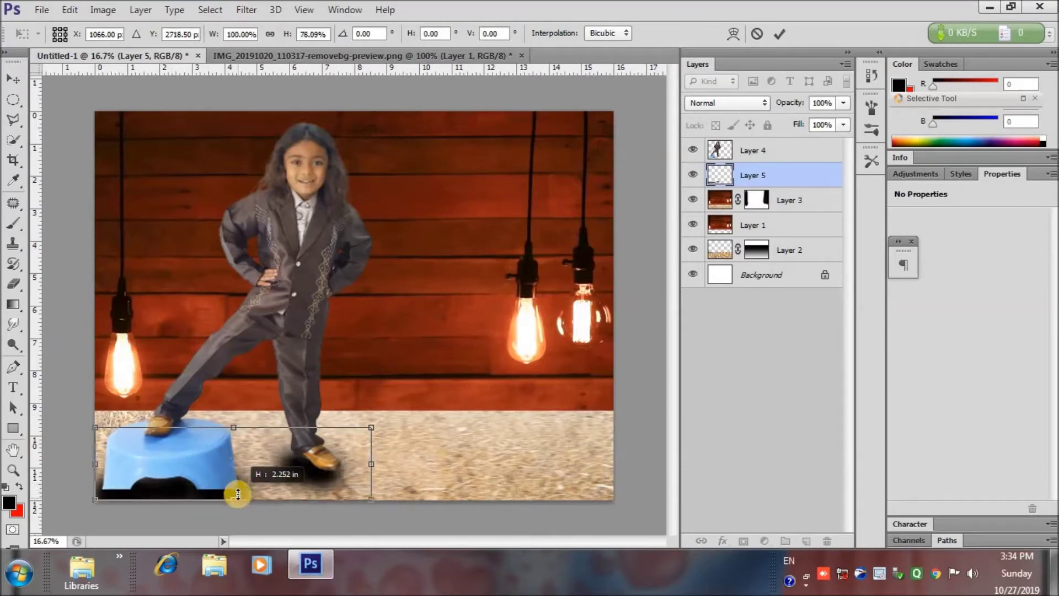
pyautogui.hotkey('shift', 'Up')
pyautogui.hotkey('shift', 'Up')
pyautogui.hotkey('shift', 'Up')
pyautogui.hotkey('shift', 'Up')
pyautogui.hotkey('shift', 'Up')
pyautogui.hotkey('shift', 'Up')
pyautogui.moveTo(234, 490); pyautogui.dragTo(232, 506)
# Try Multiply, Overlay and Darken blending, keep Normal, and set shadow opacity to 61%
pyautogui.click(760, 102)
pyautogui.click(728, 102)
pyautogui.click(708, 165)
pyautogui.click(759, 103)
pyautogui.click(732, 307)
pyautogui.click(758, 103)
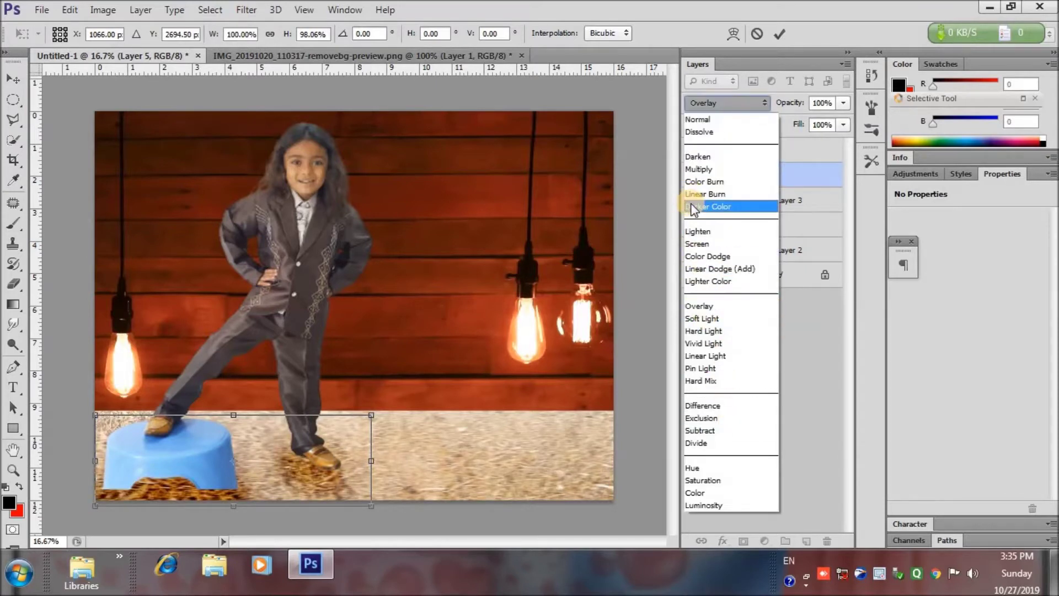
pyautogui.click(705, 158)
pyautogui.click(733, 102)
pyautogui.click(717, 119)
pyautogui.click(843, 102)
pyautogui.moveTo(839, 120); pyautogui.dragTo(816, 121)
pyautogui.moveTo(233, 505); pyautogui.dragTo(233, 488)
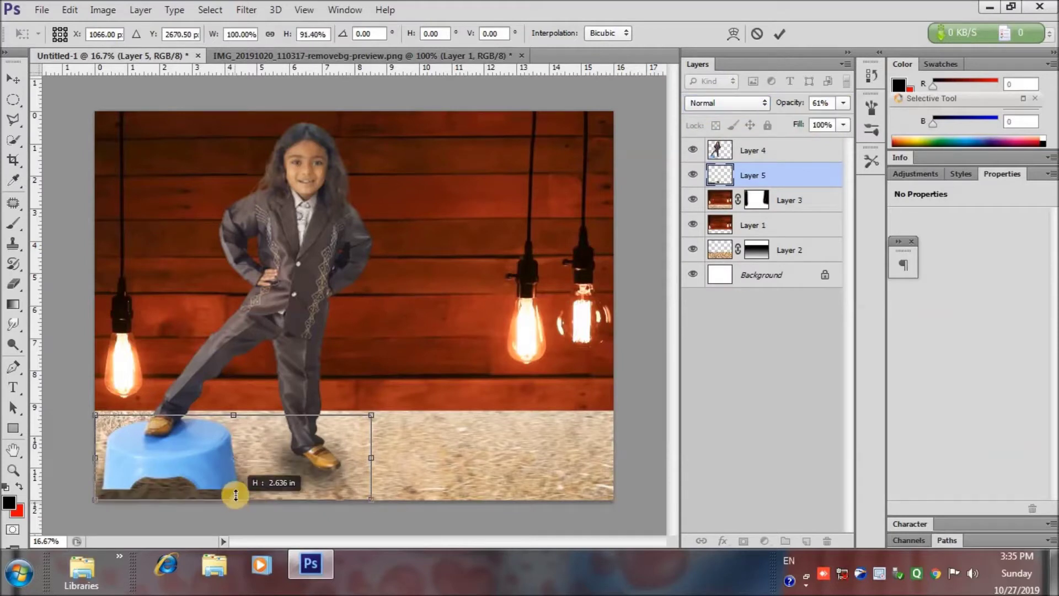
# Tilt the shadow about three degrees, commit it, and nudge the boy down slightly
pyautogui.moveTo(239, 419); pyautogui.dragTo(237, 426)
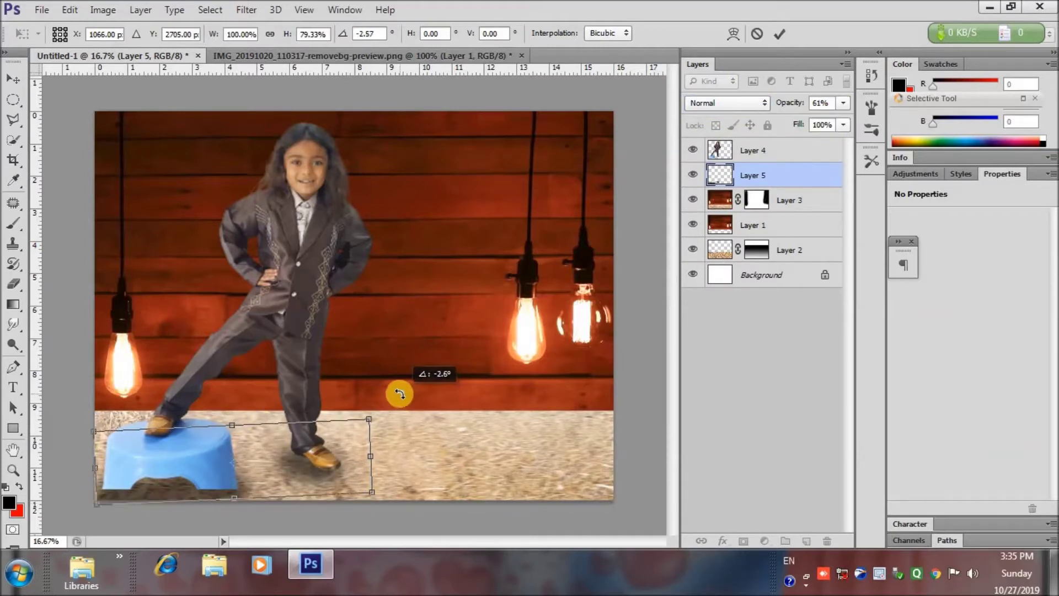
pyautogui.moveTo(397, 390); pyautogui.dragTo(368, 399)
pyautogui.moveTo(231, 495); pyautogui.dragTo(232, 498)
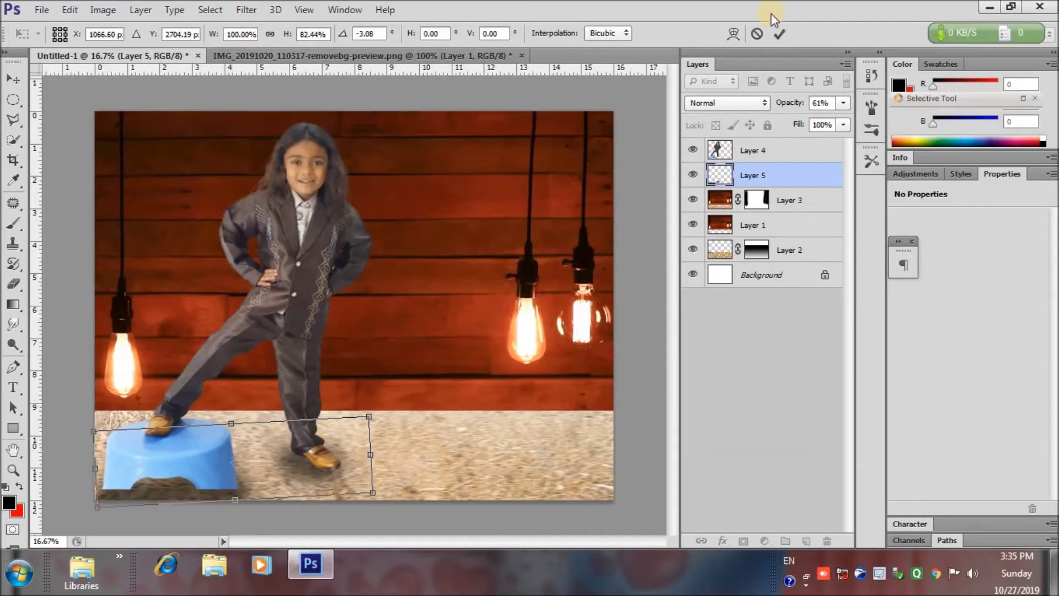
pyautogui.click(779, 33)
pyautogui.click(790, 152)
pyautogui.hotkey('shift', 'Down')
pyautogui.hotkey('shift', 'Down')
pyautogui.hotkey('shift', 'Down')
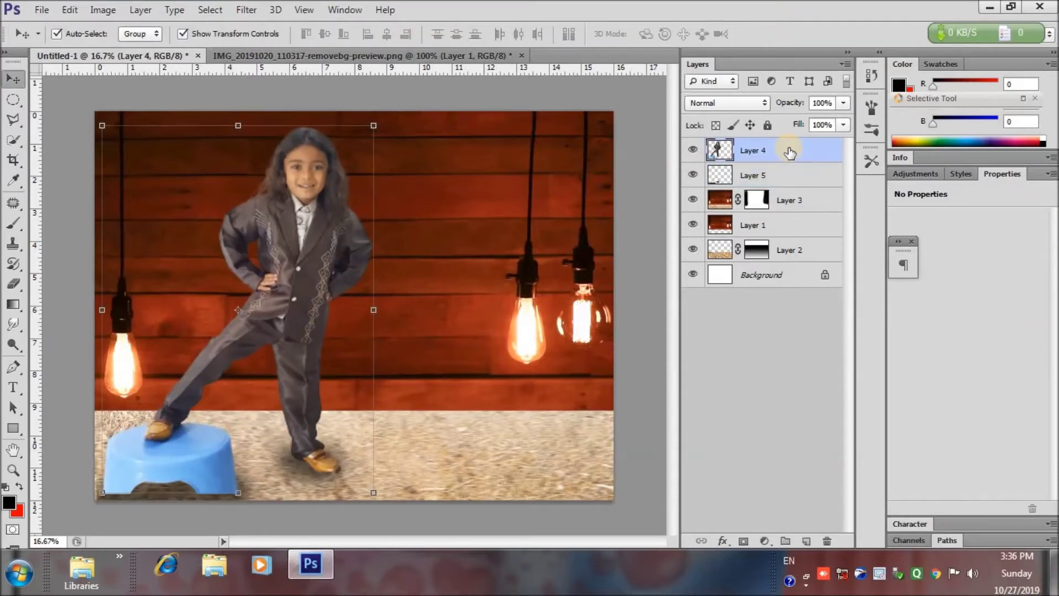
# Nudge the boy's layer slightly lower and stamp all visible layers into a merged layer
pyautogui.hotkey('shift', 'Down')
pyautogui.hotkey('shift', 'Down')
pyautogui.hotkey('shift', 'Down')
pyautogui.hotkey('shift', 'Down')
pyautogui.hotkey('shift', 'Down')
pyautogui.hotkey('shift', 'Down')
pyautogui.hotkey('shift', 'Down')
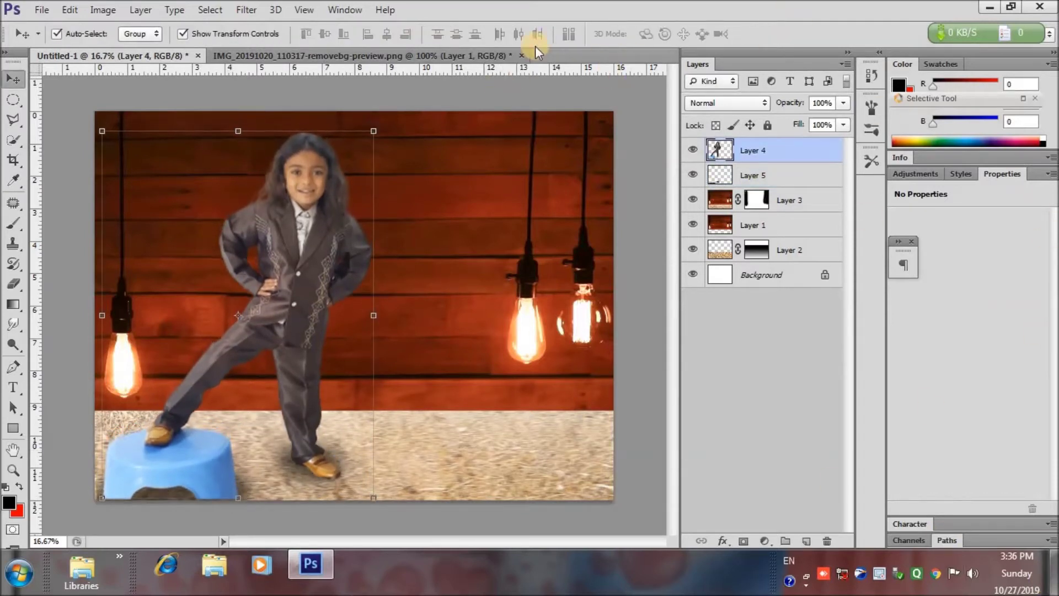
pyautogui.hotkey('shift', 'Down')
pyautogui.hotkey('shift', 'Down')
pyautogui.click(790, 182)
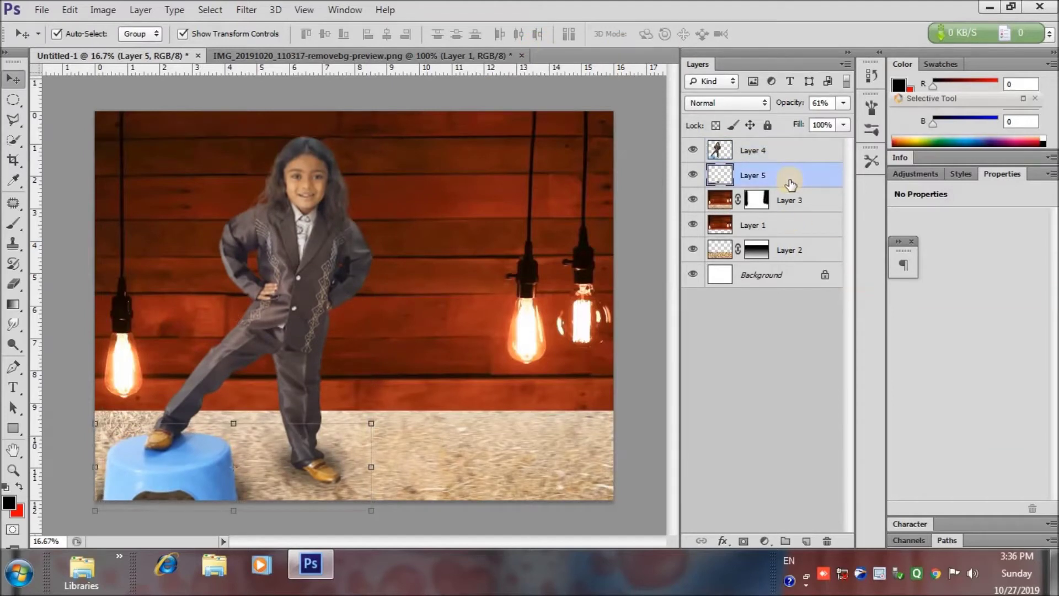
pyautogui.click(772, 150)
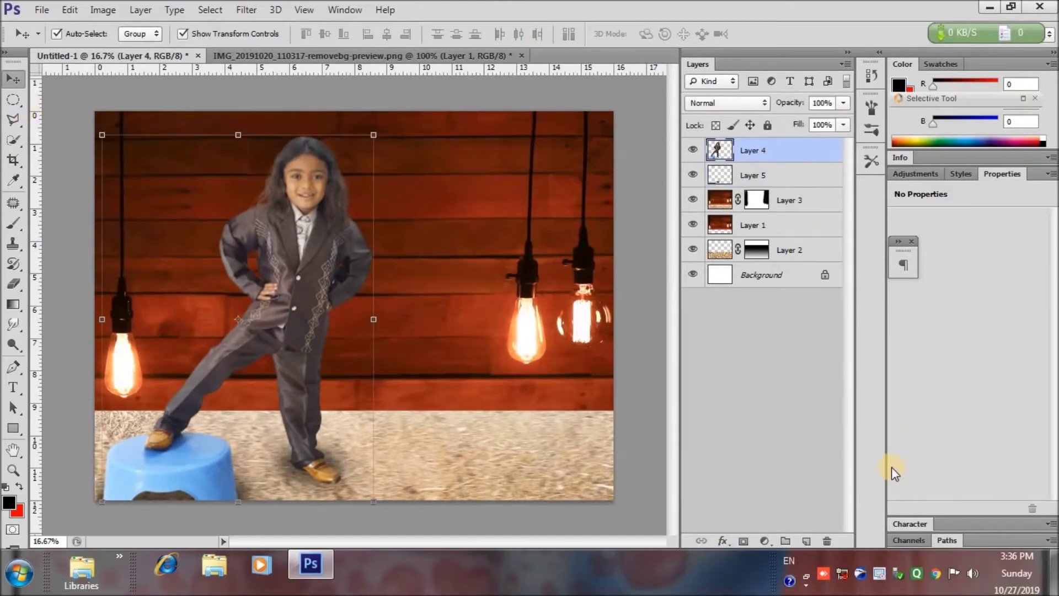
pyautogui.hotkey('ctrl', 'alt', 'shift', 'e')
# Add a Levels adjustment with input levels 11, 0.83 and 250 to deepen the composite
pyautogui.click(765, 540)
pyautogui.click(797, 279)
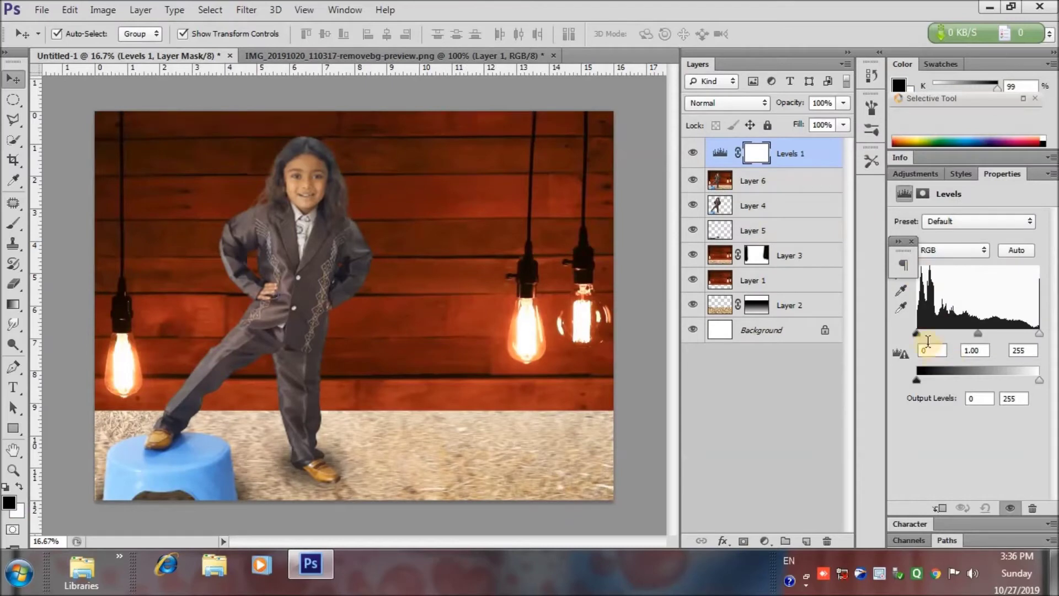
pyautogui.moveTo(1040, 334); pyautogui.dragTo(997, 333)
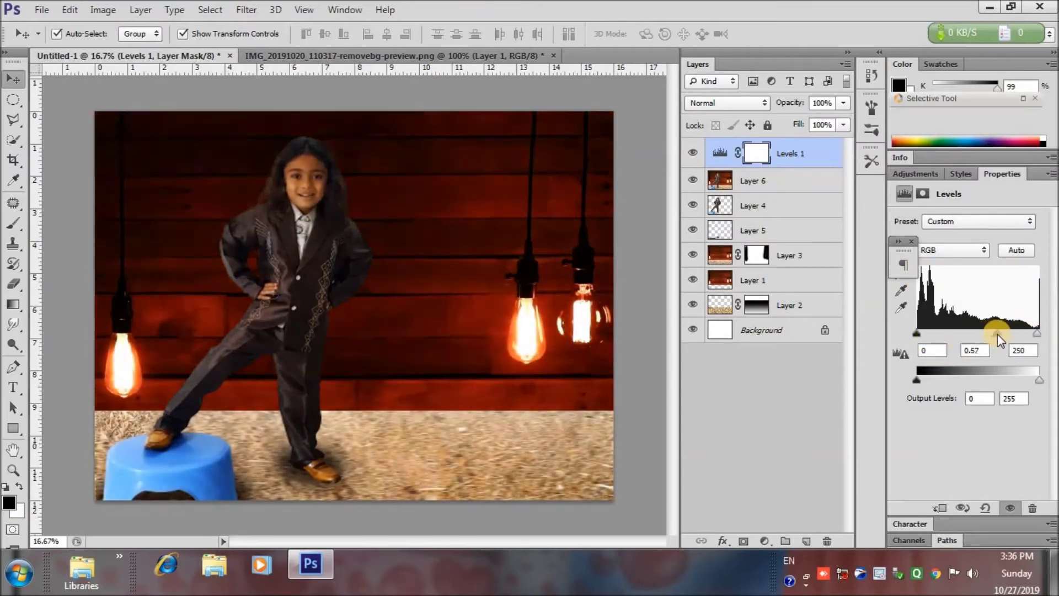
pyautogui.moveTo(916, 334)
pyautogui.mouseDown()
pyautogui.moveTo(930, 337)
pyautogui.moveTo(922, 334)
pyautogui.mouseUp()
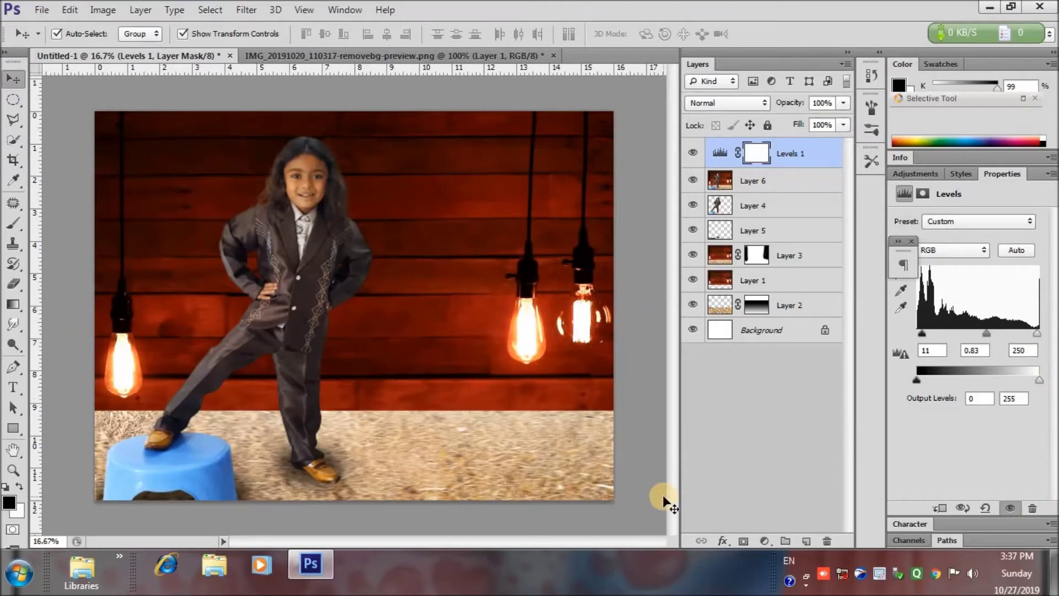
pyautogui.click(59, 91)
# Close the boy's cutout photo without saving
pyautogui.click(367, 55)
pyautogui.click(553, 55)
pyautogui.click(539, 229)
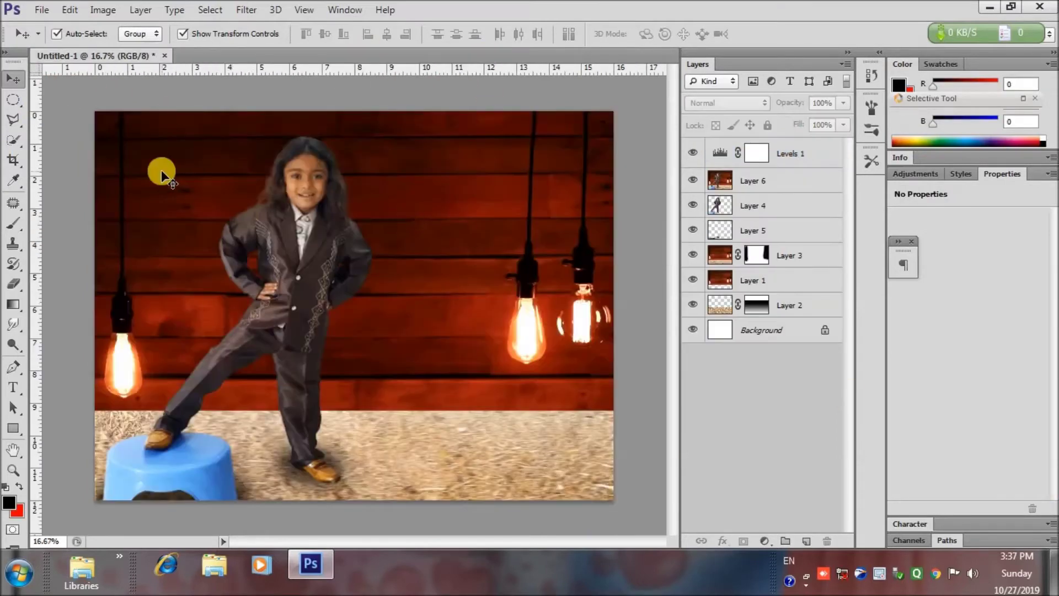
# Bring up the Open dialog and filter the file list to JPEG images
pyautogui.click(37, 8)
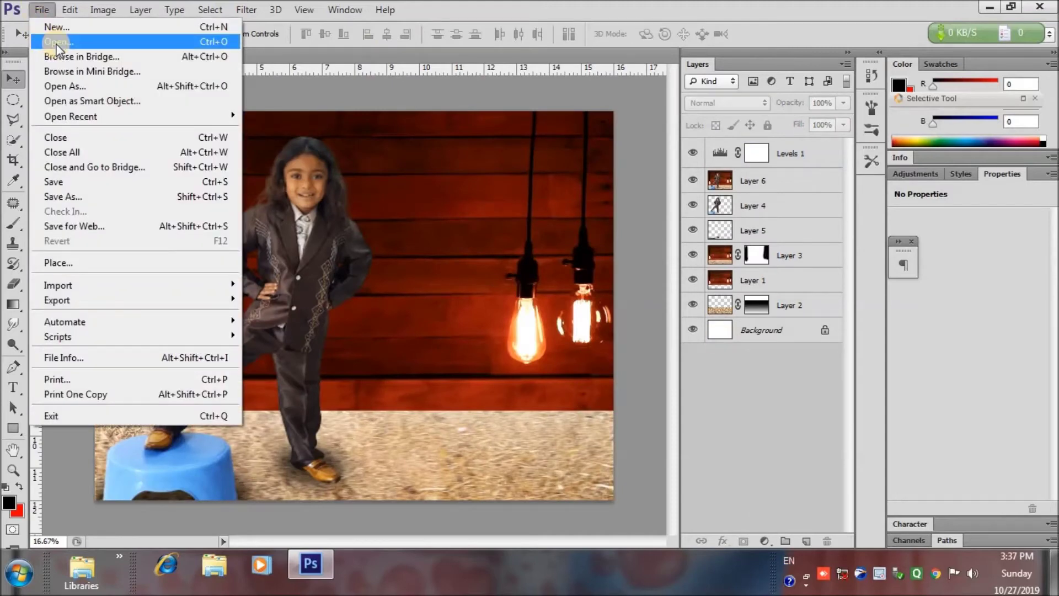
pyautogui.click(57, 42)
pyautogui.click(1031, 445)
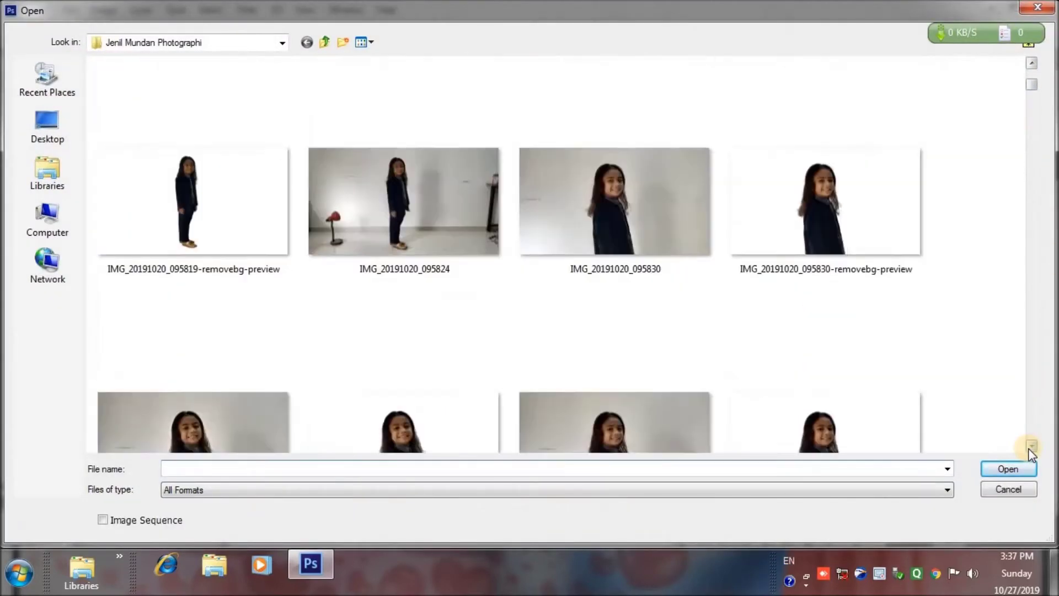
pyautogui.moveTo(1032, 142); pyautogui.dragTo(1030, 199)
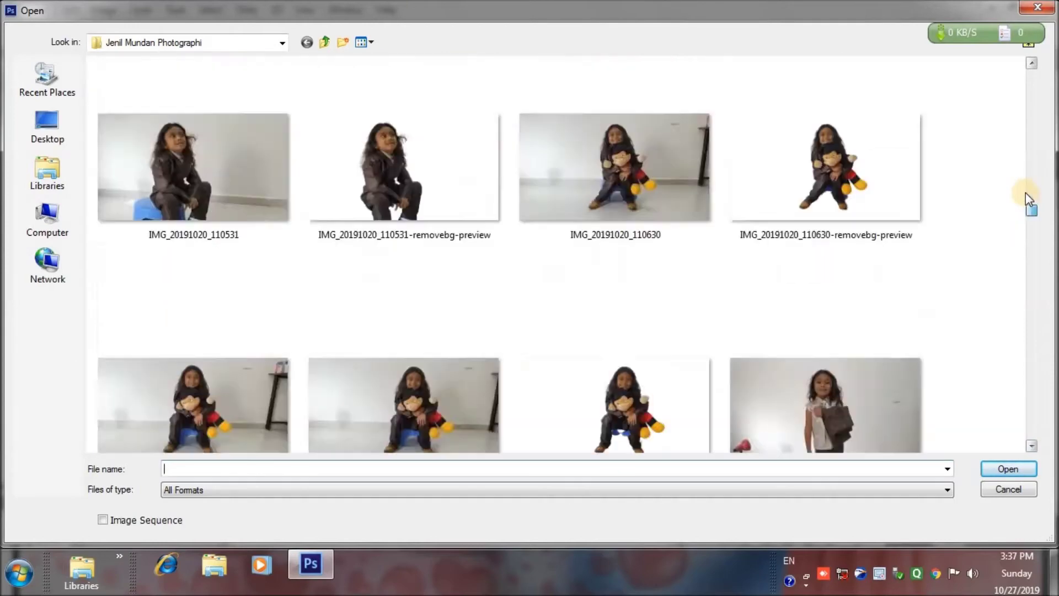
pyautogui.click(884, 489)
pyautogui.click(193, 475)
pyautogui.click(947, 490)
pyautogui.click(932, 273)
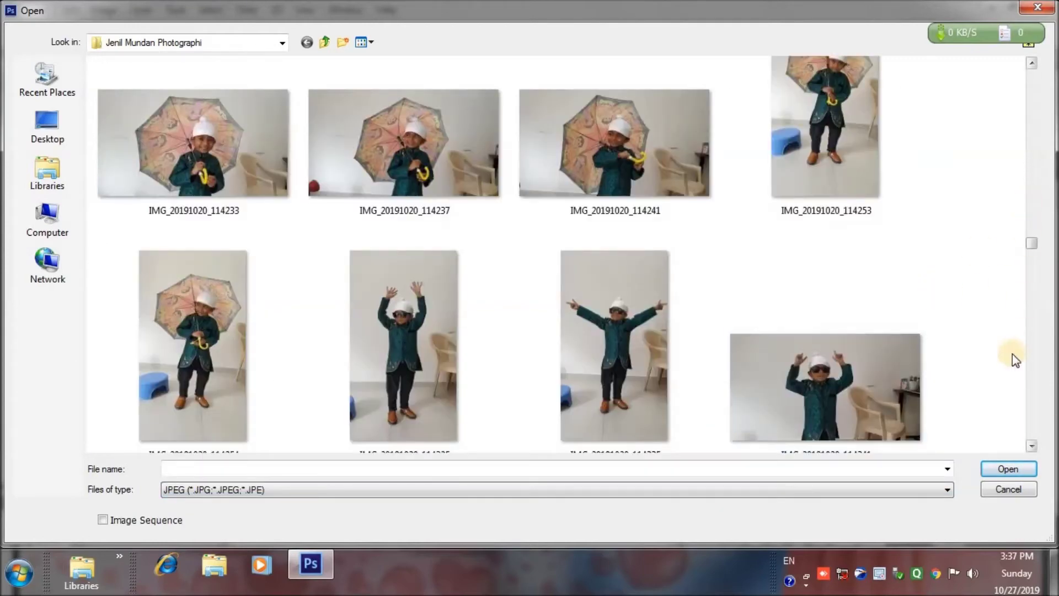
pyautogui.click(1031, 433)
pyautogui.click(1033, 333)
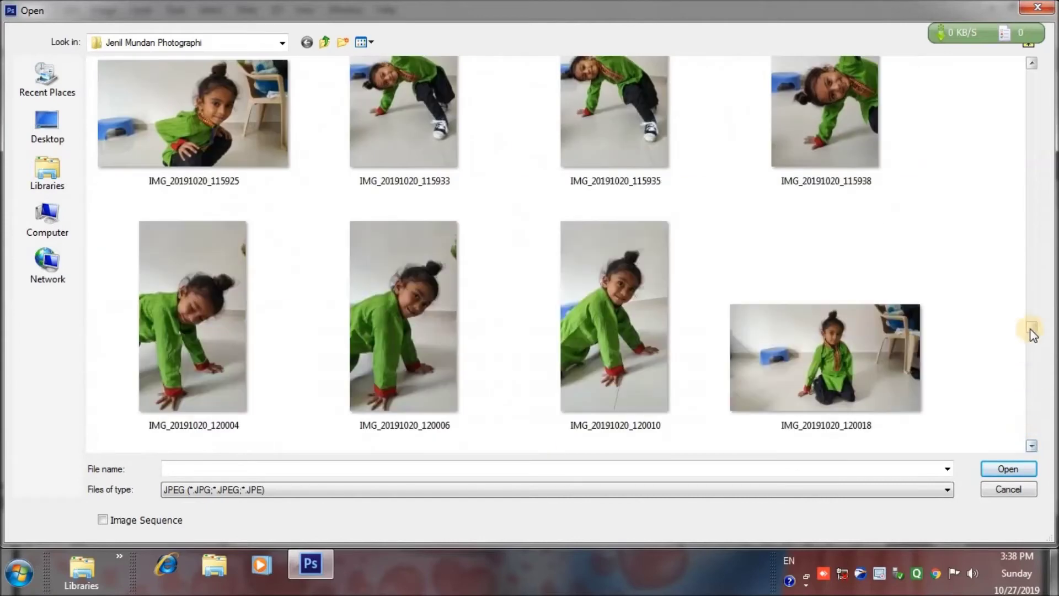
pyautogui.moveTo(1033, 333); pyautogui.dragTo(1031, 219)
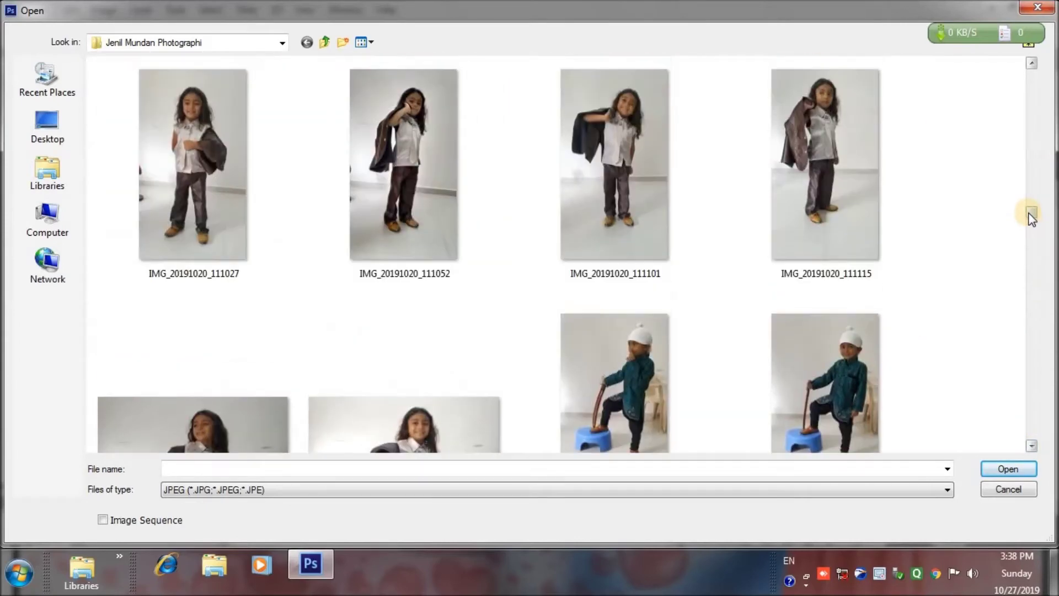
# Select the eleven photos IMG_20191020_110517 through IMG_20191020_111024 and open them
pyautogui.click(199, 146)
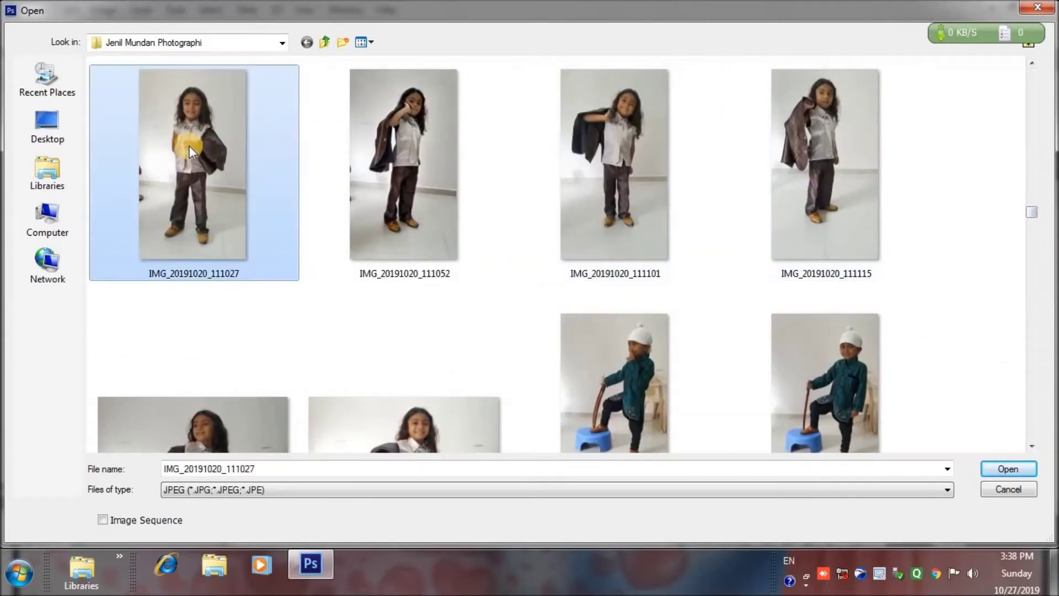
pyautogui.click(1031, 63)
pyautogui.click(439, 182)
pyautogui.click(828, 177)
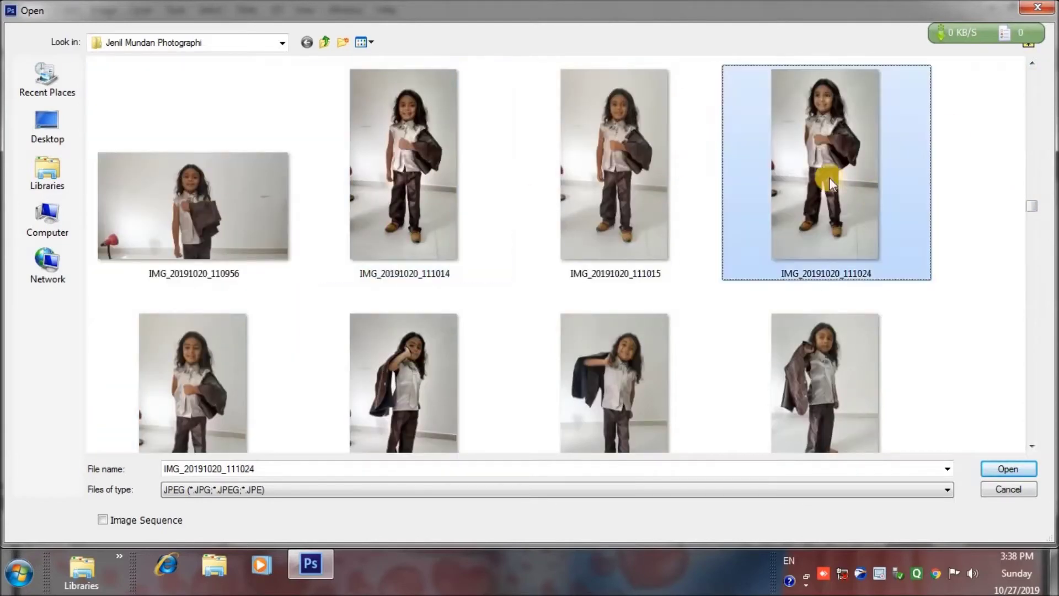
pyautogui.click(1034, 64)
pyautogui.keyDown('shift'); pyautogui.click(849, 214); pyautogui.keyUp('shift')
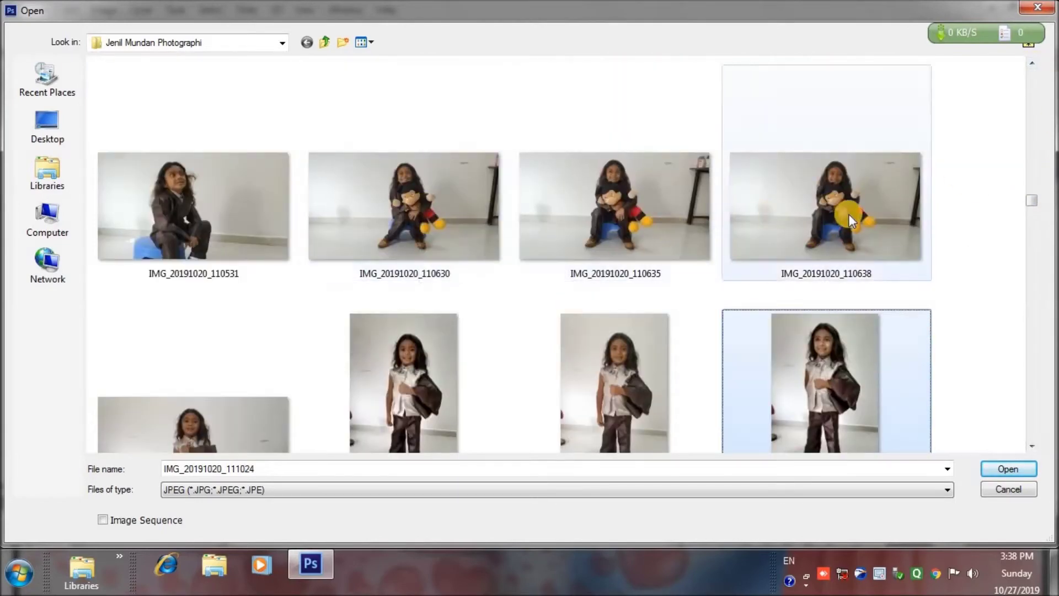
pyautogui.click(1029, 64)
pyautogui.keyDown('shift'); pyautogui.click(307, 230); pyautogui.keyUp('shift')
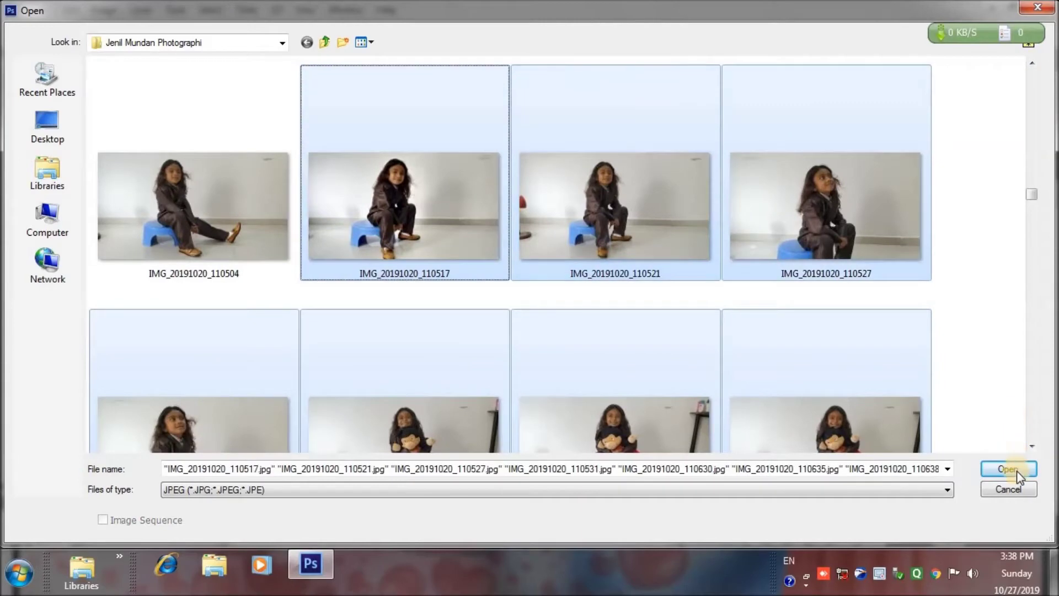
pyautogui.click(1008, 468)
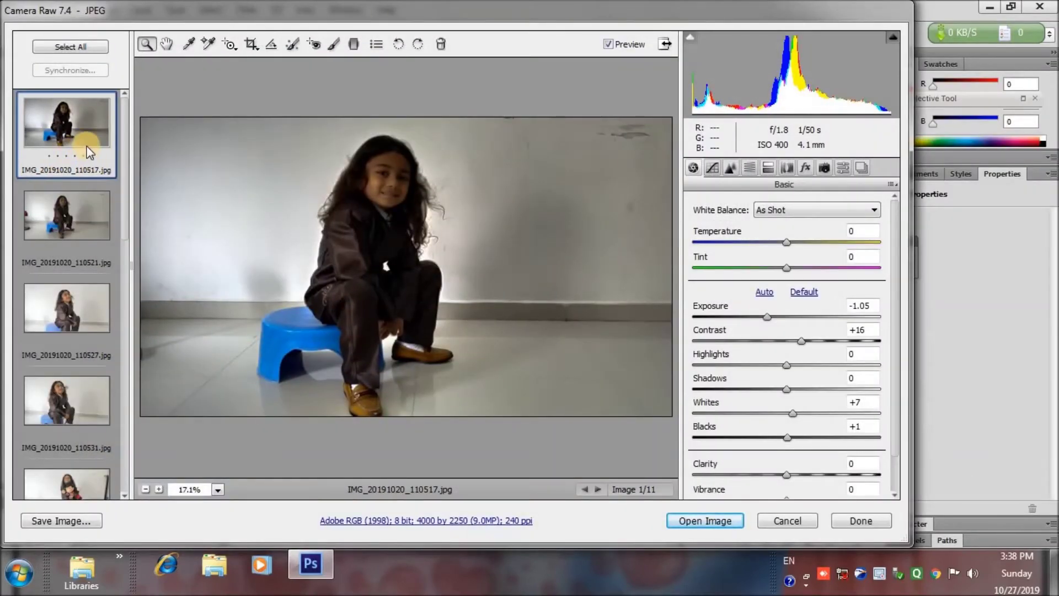
# Give all eleven photos Exposure +0.10, Whites +53, Blacks +64, Clarity +4, then open them
pyautogui.click(95, 48)
pyautogui.moveTo(770, 320)
pyautogui.mouseDown()
pyautogui.moveTo(797, 316)
pyautogui.moveTo(782, 340)
pyautogui.moveTo(726, 365)
pyautogui.moveTo(801, 364)
pyautogui.moveTo(783, 388)
pyautogui.moveTo(719, 413)
pyautogui.moveTo(836, 413)
pyautogui.mouseUp()
pyautogui.moveTo(787, 436)
pyautogui.mouseDown()
pyautogui.moveTo(728, 436)
pyautogui.moveTo(832, 437)
pyautogui.mouseUp()
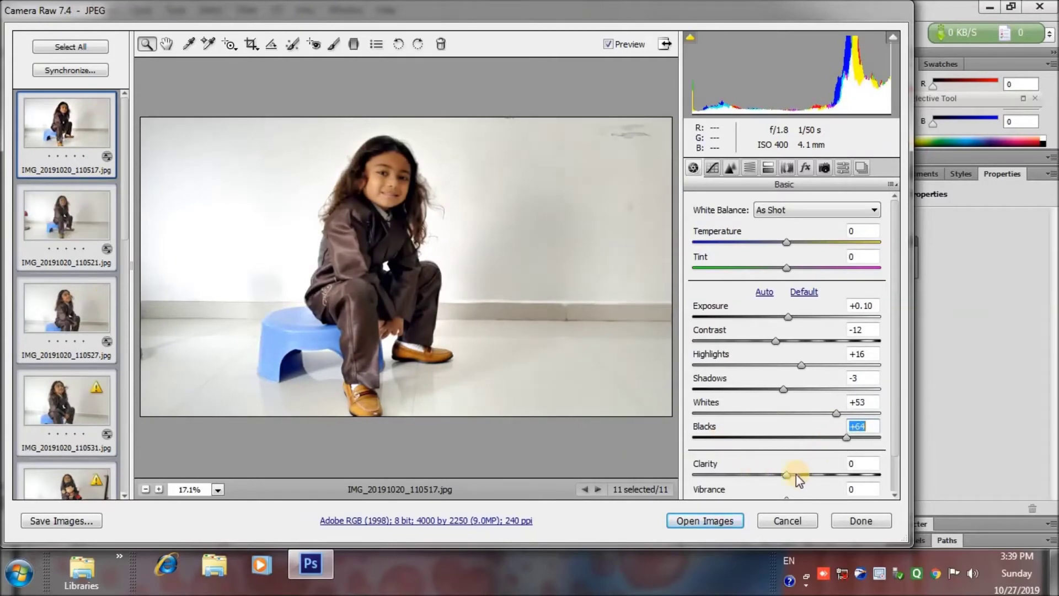
pyautogui.moveTo(781, 475); pyautogui.dragTo(792, 475)
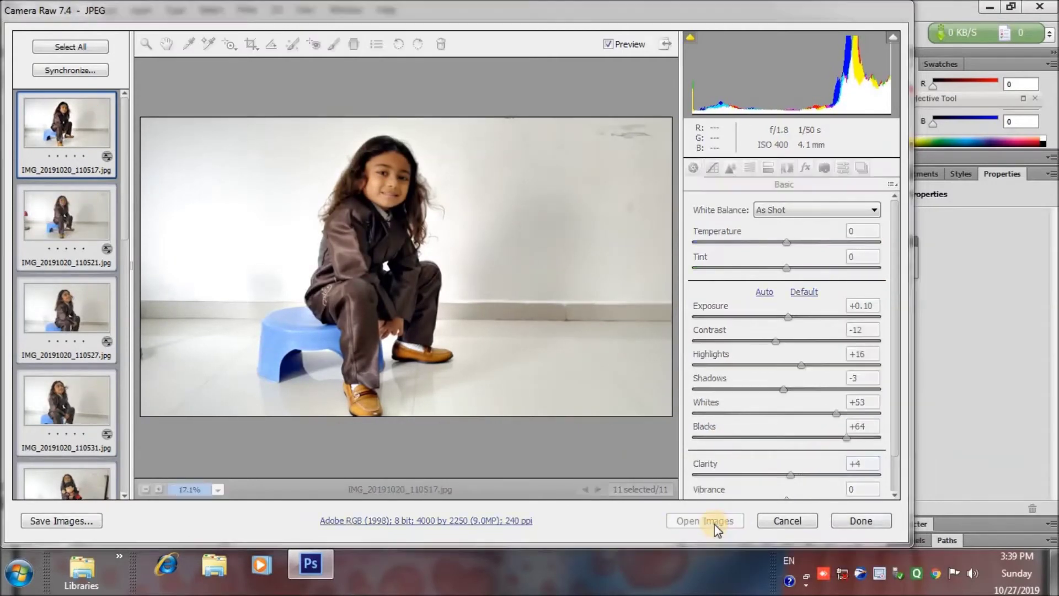
pyautogui.click(714, 522)
pyautogui.click(571, 318)
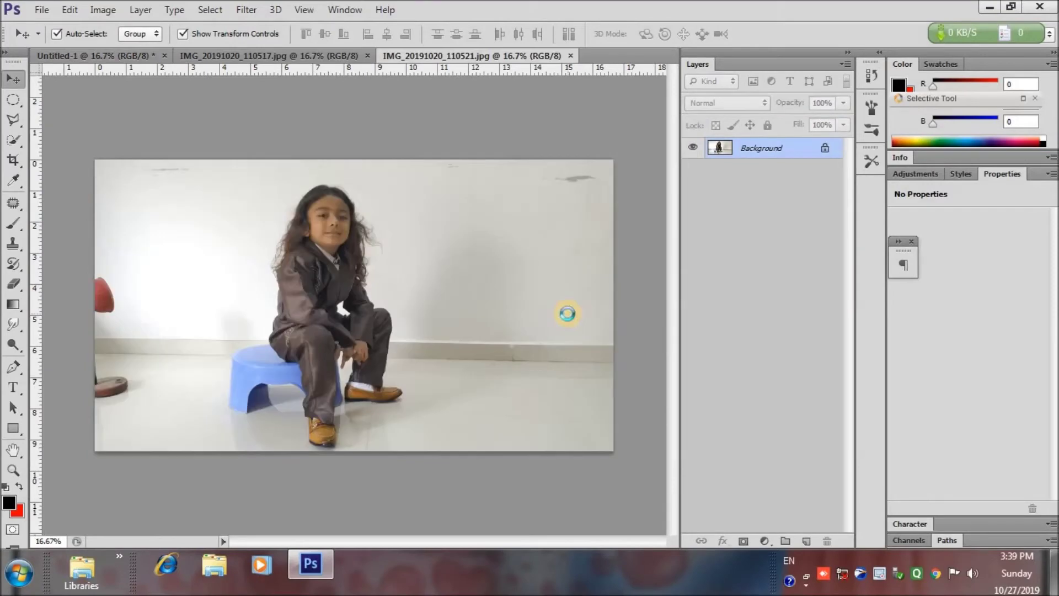
# Dismiss each Embedded Profile Mismatch prompt so every photo finishes opening
pyautogui.click(571, 317)
pyautogui.click(578, 316)
pyautogui.click(568, 313)
pyautogui.click(568, 313)
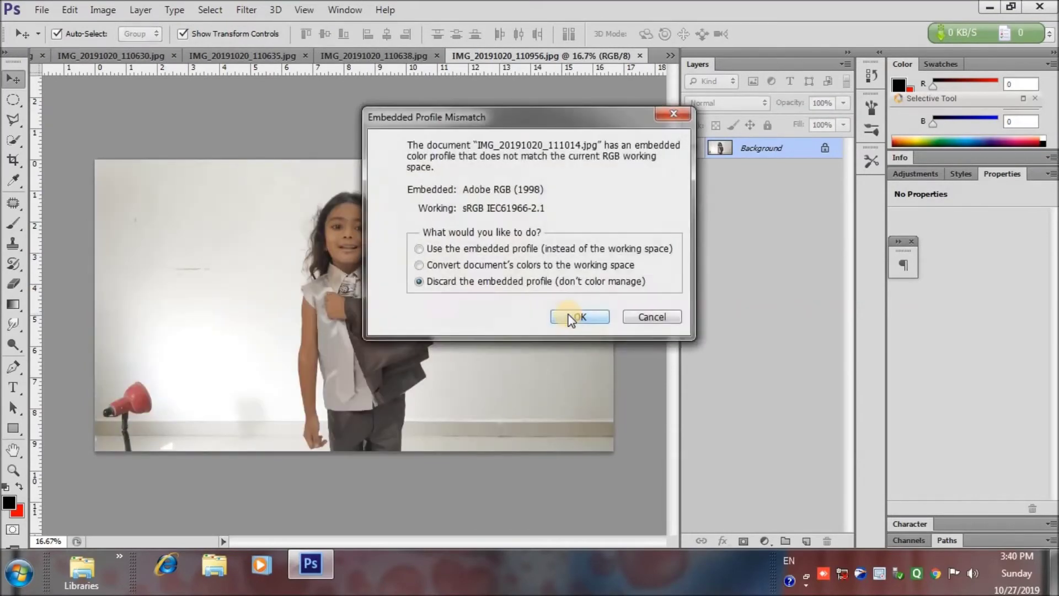
pyautogui.click(568, 313)
pyautogui.click(567, 313)
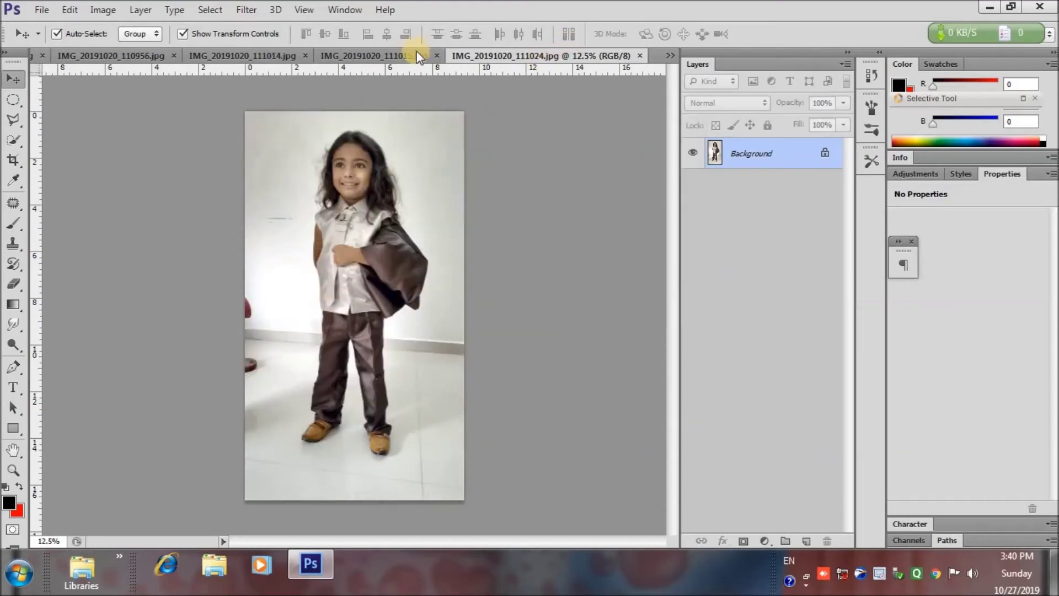
# Close the unwanted 111014, 110956 and 111015 photos without saving
pyautogui.click(417, 57)
pyautogui.click(305, 56)
pyautogui.click(539, 223)
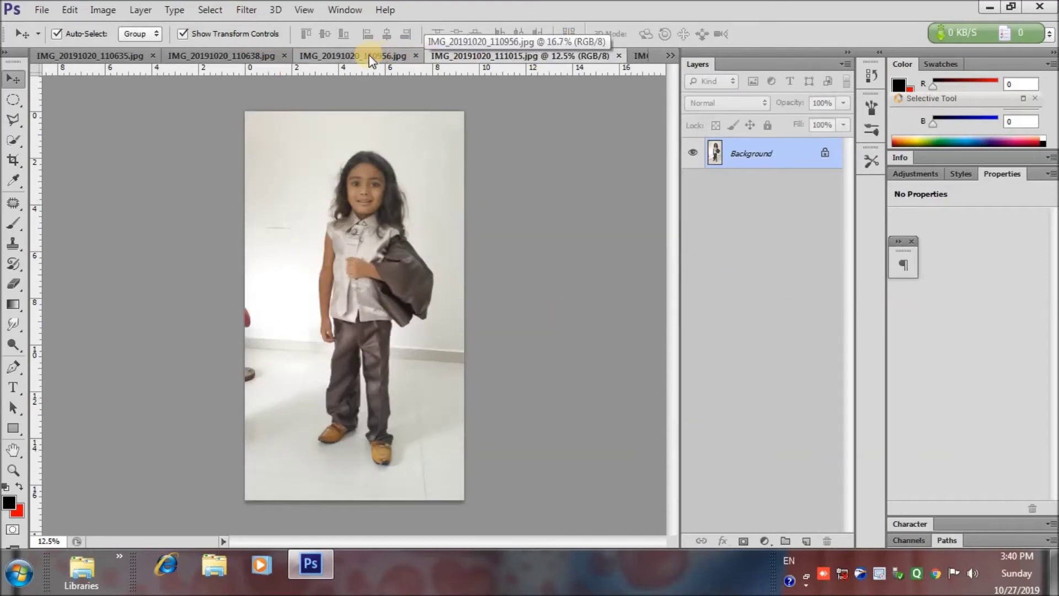
pyautogui.click(416, 55)
pyautogui.click(554, 226)
pyautogui.click(388, 57)
pyautogui.click(552, 55)
pyautogui.click(625, 56)
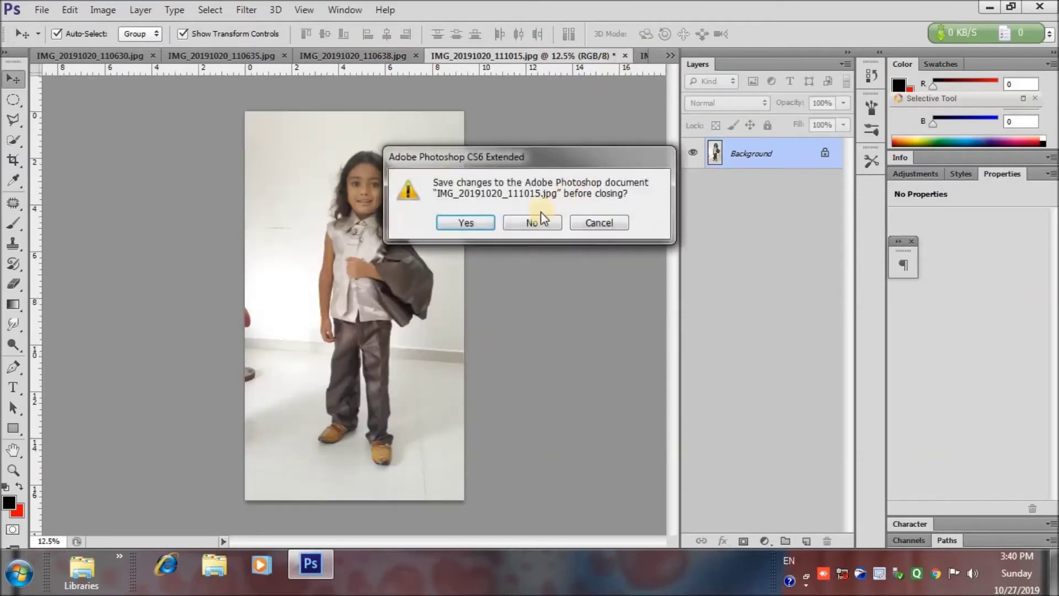
pyautogui.click(533, 222)
# Close the unwanted 110531, 110527 and other early shots without saving
pyautogui.click(407, 56)
pyautogui.click(254, 56)
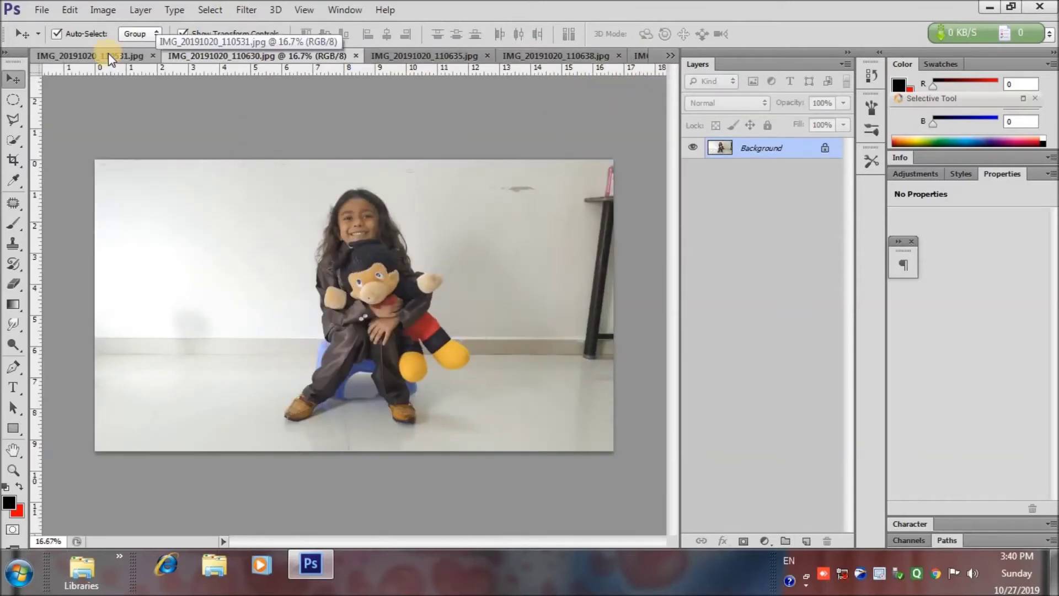
pyautogui.click(108, 55)
pyautogui.click(224, 55)
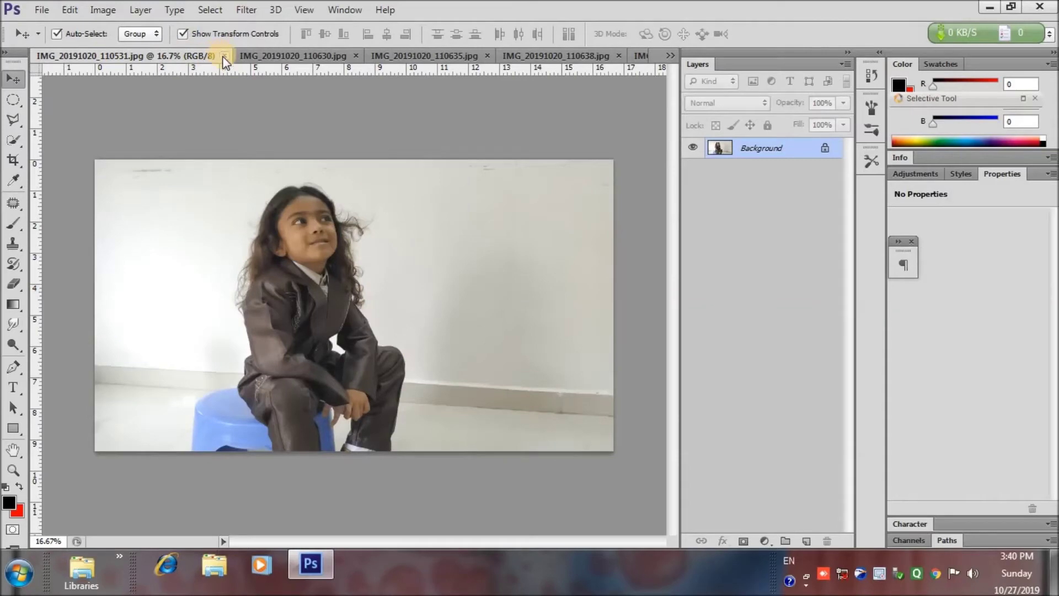
pyautogui.click(533, 222)
pyautogui.click(98, 55)
pyautogui.click(230, 55)
pyautogui.click(541, 222)
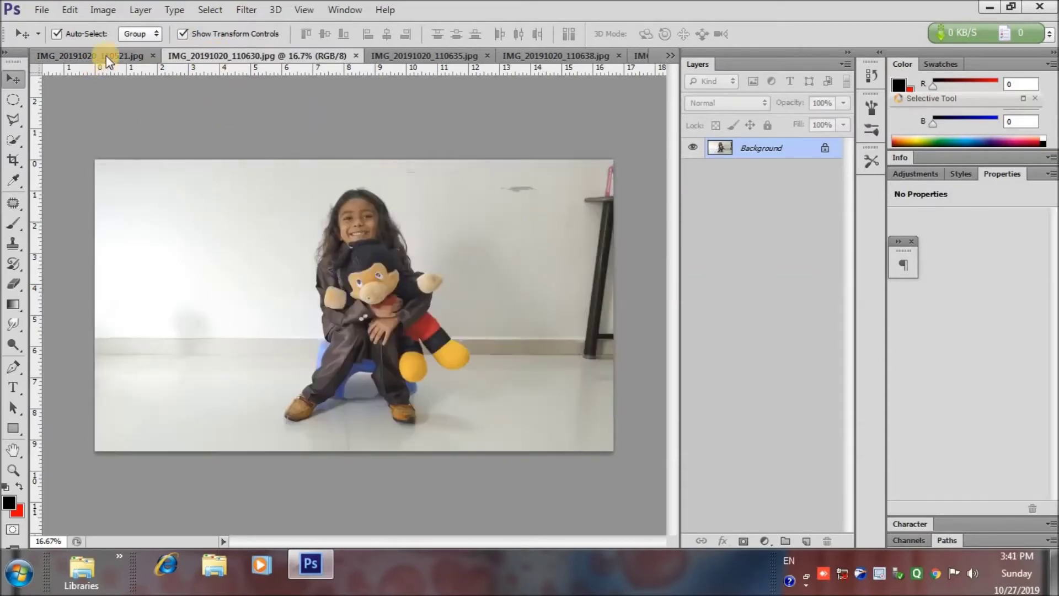
pyautogui.click(106, 55)
pyautogui.click(231, 56)
pyautogui.click(533, 222)
pyautogui.click(119, 55)
pyautogui.click(231, 56)
pyautogui.click(532, 222)
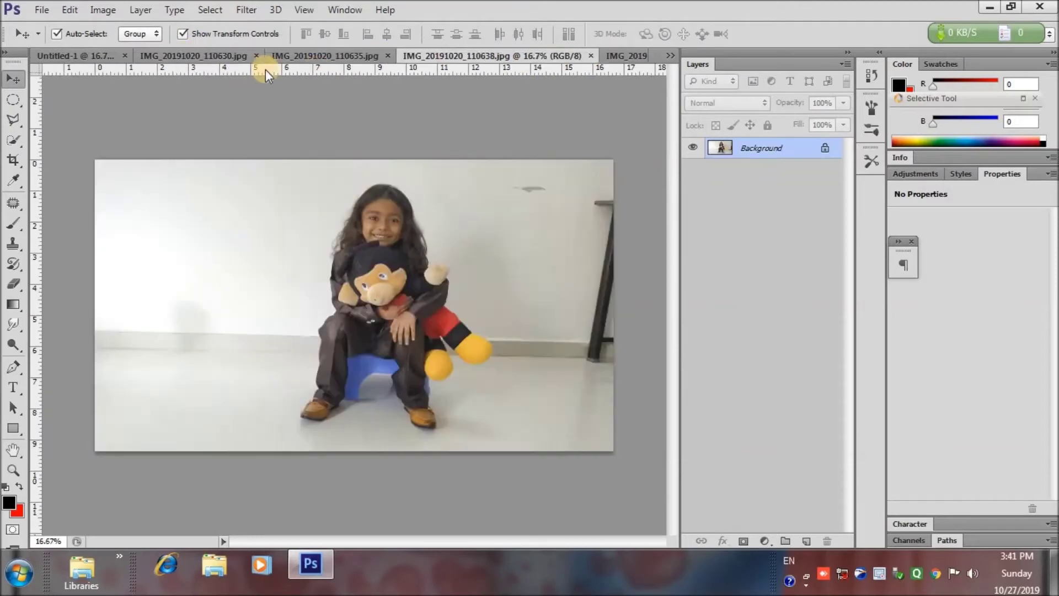
# Close the 110635 photo without saving and bring the 110630 photo forward
pyautogui.click(364, 55)
pyautogui.click(208, 55)
pyautogui.click(373, 56)
pyautogui.click(459, 56)
pyautogui.click(534, 222)
pyautogui.click(98, 57)
pyautogui.click(220, 57)
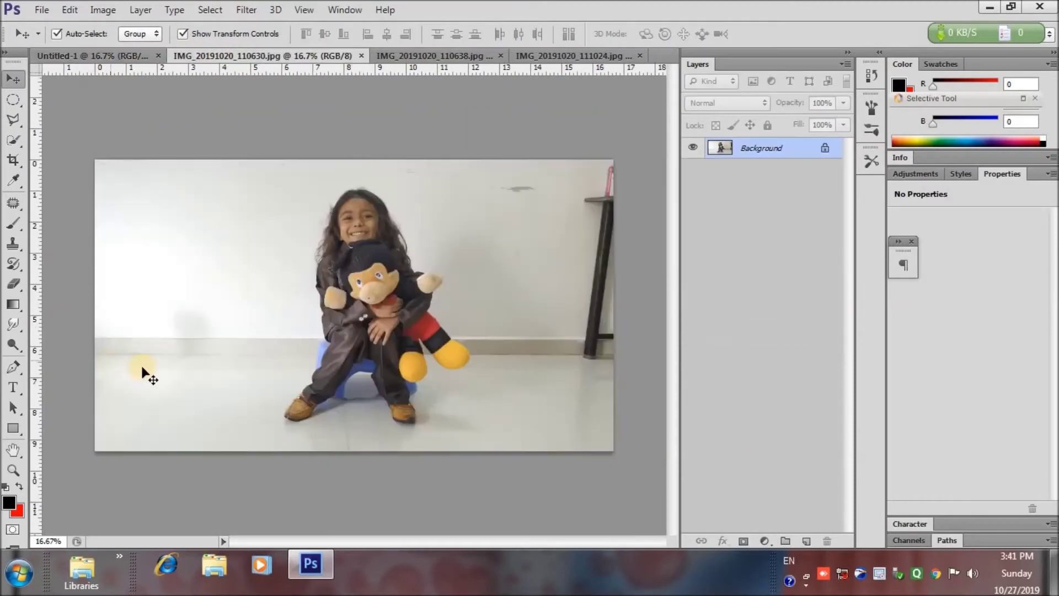
# Crop the 110630 photo to a narrow portrait frame centred on the child
pyautogui.press('c')
pyautogui.moveTo(352, 423); pyautogui.dragTo(352, 428)
pyautogui.moveTo(164, 306); pyautogui.dragTo(227, 303)
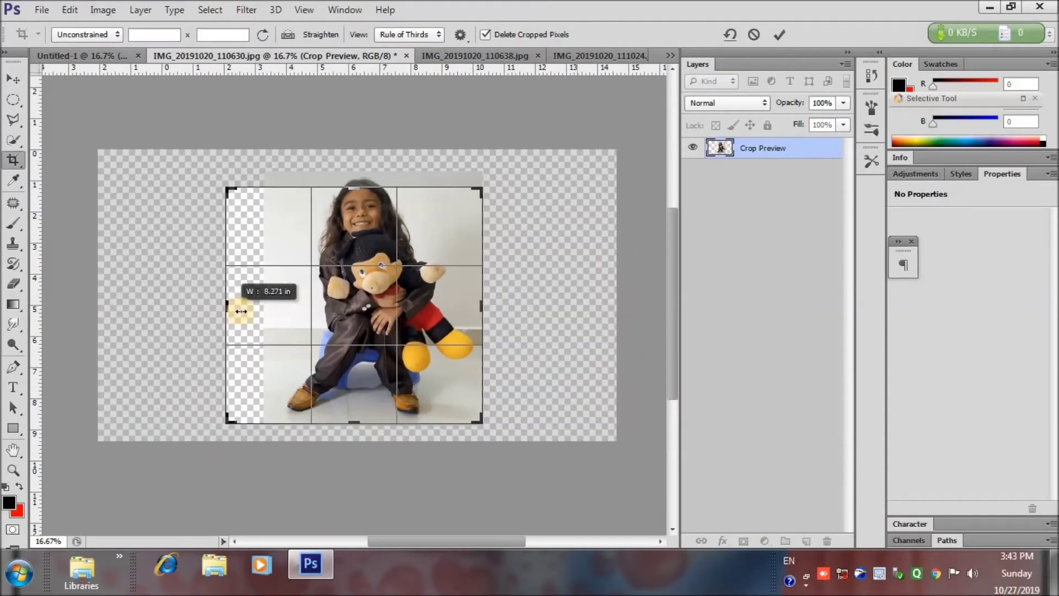
pyautogui.moveTo(378, 182); pyautogui.dragTo(354, 185)
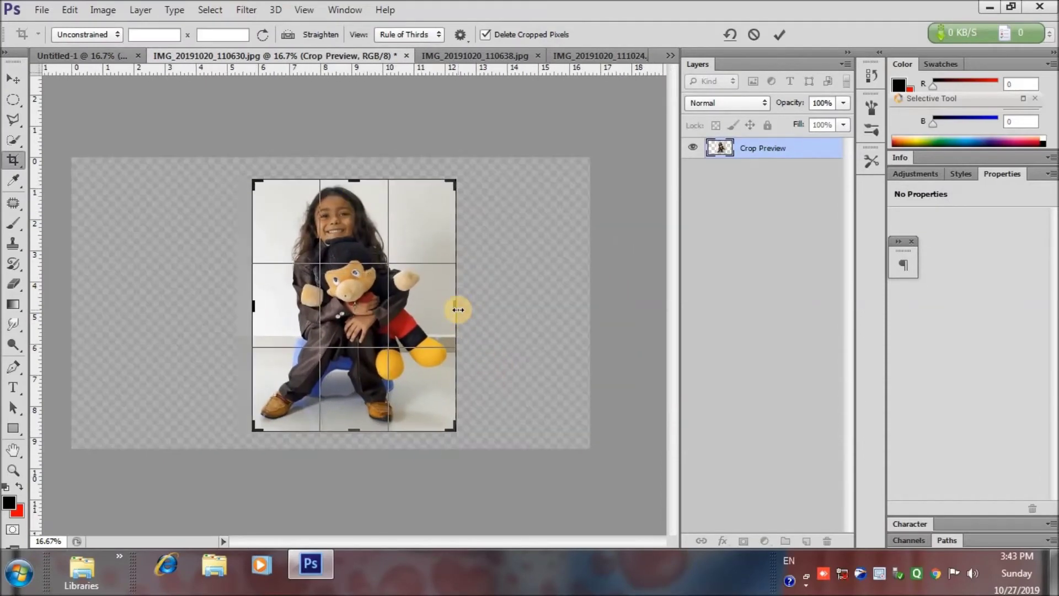
pyautogui.click(69, 9)
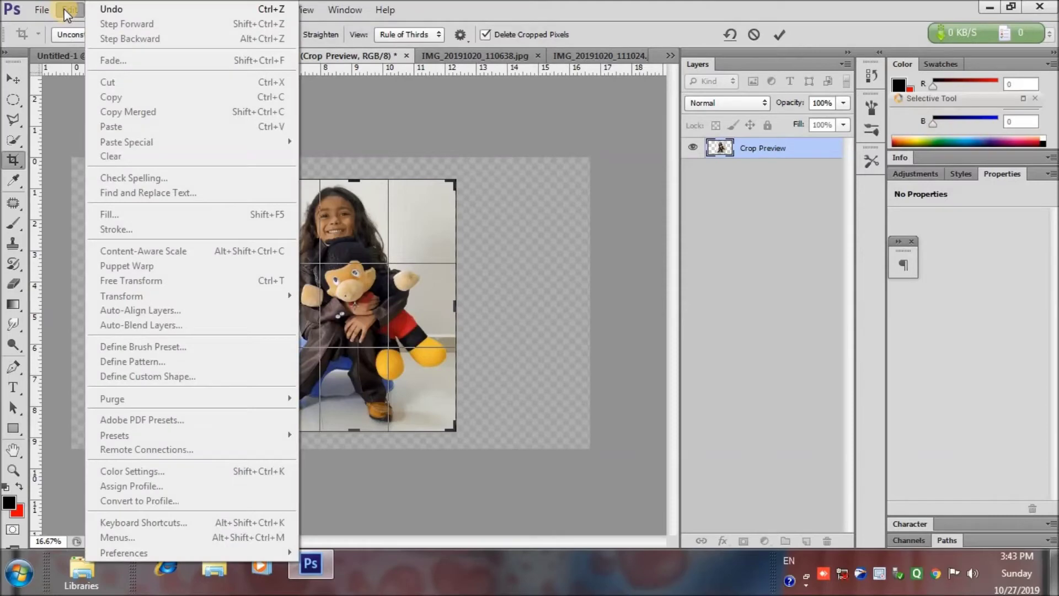
pyautogui.click(779, 34)
# Give Layer 0 a 12 px black inside stroke and stamp the visible image
pyautogui.click(723, 541)
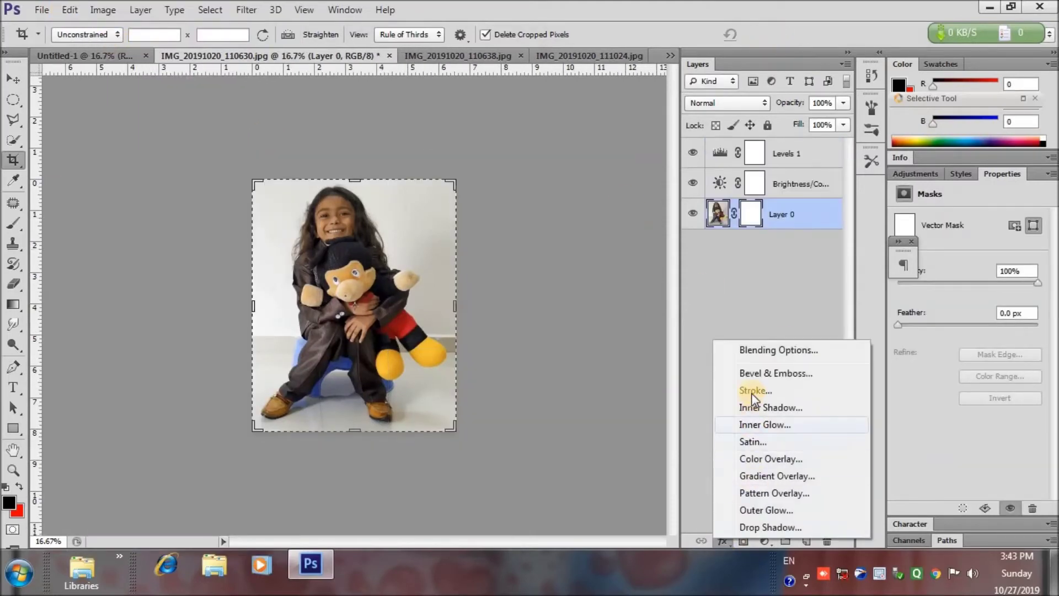
pyautogui.click(751, 393)
pyautogui.click(727, 128)
pyautogui.click(717, 145)
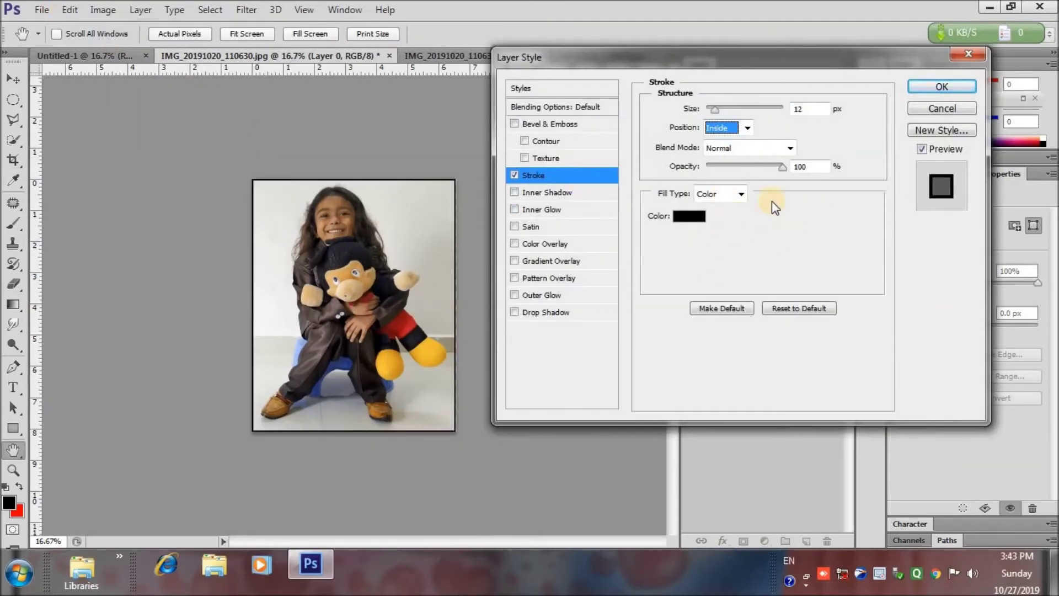
pyautogui.click(689, 216)
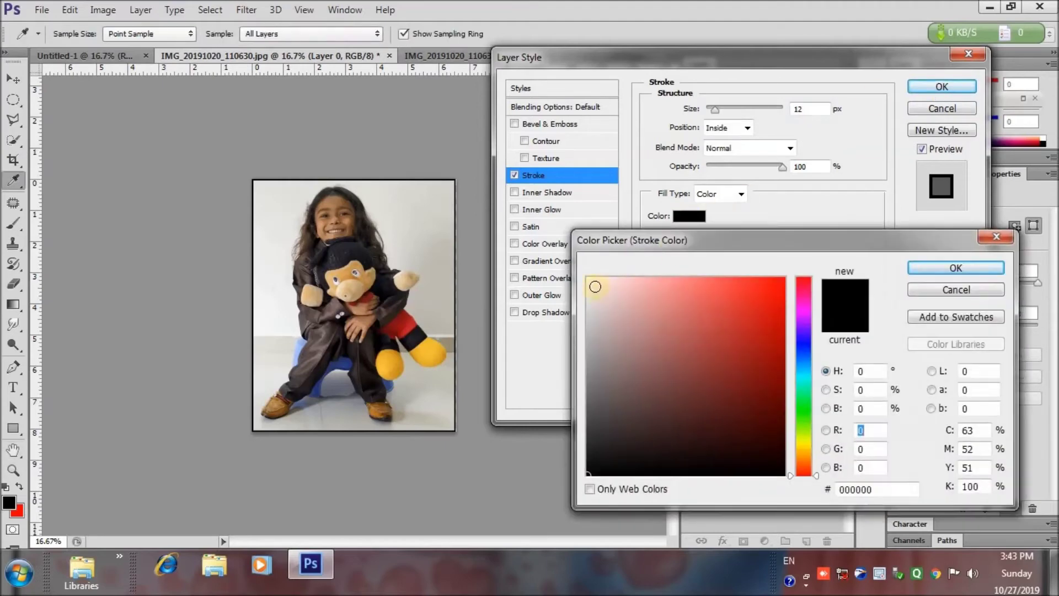
pyautogui.click(590, 281)
pyautogui.click(783, 473)
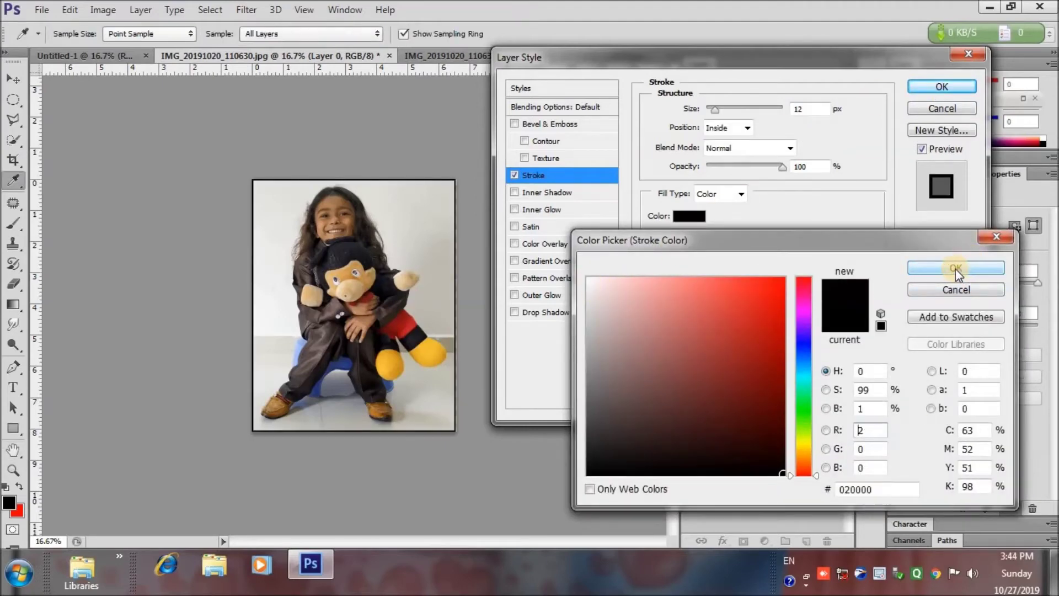
pyautogui.click(955, 269)
pyautogui.click(949, 87)
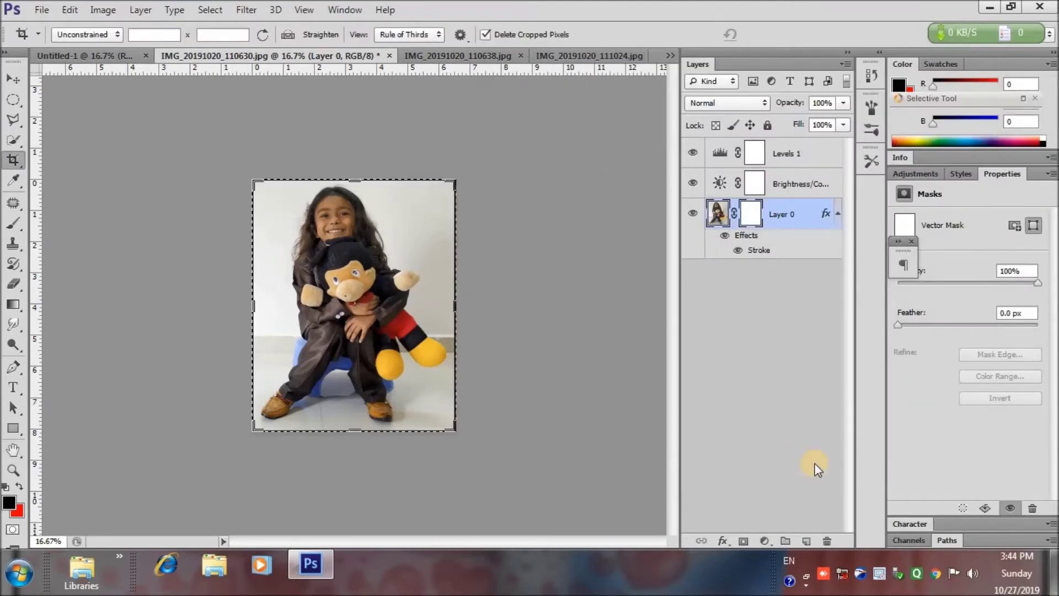
pyautogui.hotkey('ctrl', 'alt', 'shift', 'e')
# Replace the misplaced stamp with a fresh top stamp and drag it into Untitled-1
pyautogui.moveTo(783, 218)
pyautogui.mouseDown()
pyautogui.moveTo(783, 168)
pyautogui.moveTo(826, 541)
pyautogui.mouseUp()
pyautogui.click(797, 163)
pyautogui.hotkey('ctrl', 'alt', 'shift', 'e')
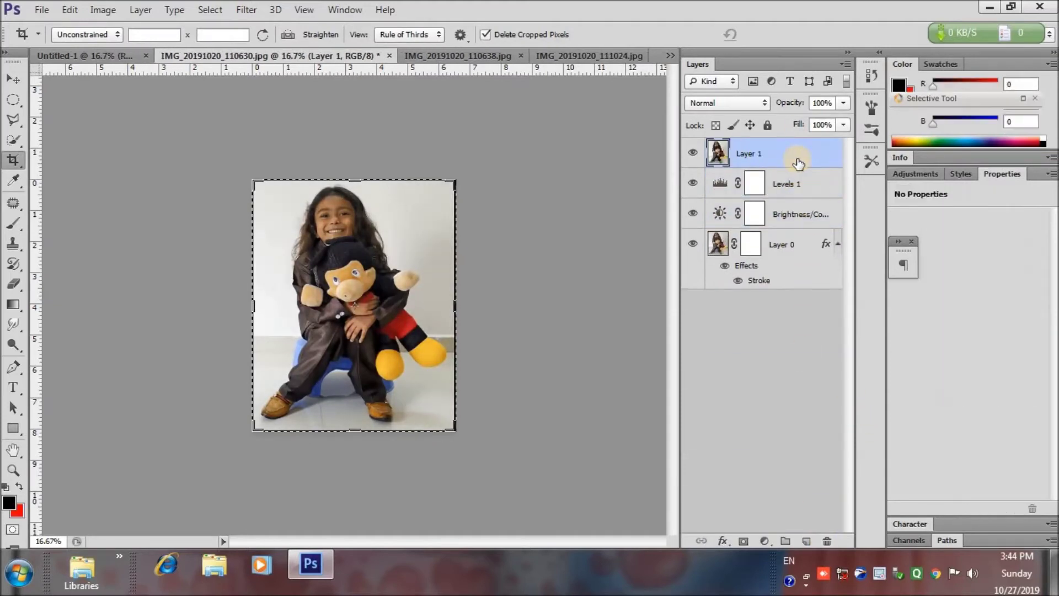
pyautogui.press('v')
pyautogui.moveTo(353, 304)
pyautogui.mouseDown()
pyautogui.moveTo(471, 255)
pyautogui.moveTo(504, 332)
pyautogui.mouseUp()
# Scale the bordered insert to about 47% and place it at the top centre
pyautogui.moveTo(558, 390); pyautogui.dragTo(485, 245)
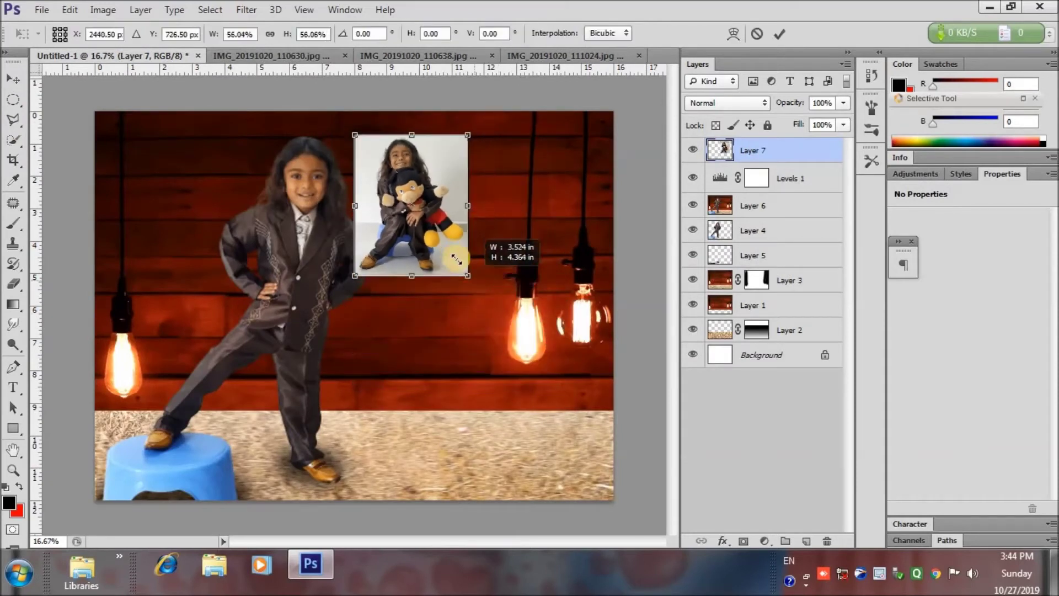
pyautogui.hotkey('shift', 'Up')
pyautogui.hotkey('shift', 'Up')
pyautogui.hotkey('shift', 'Up')
pyautogui.hotkey('shift', 'Left')
pyautogui.hotkey('shift', 'Left')
pyautogui.hotkey('shift', 'Left')
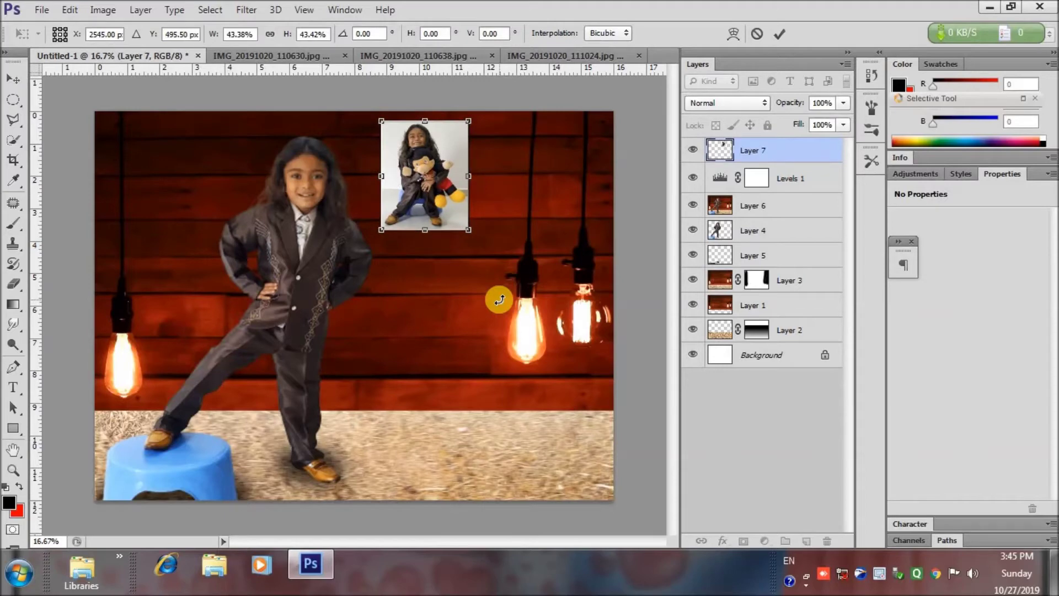
pyautogui.moveTo(476, 242); pyautogui.dragTo(483, 253)
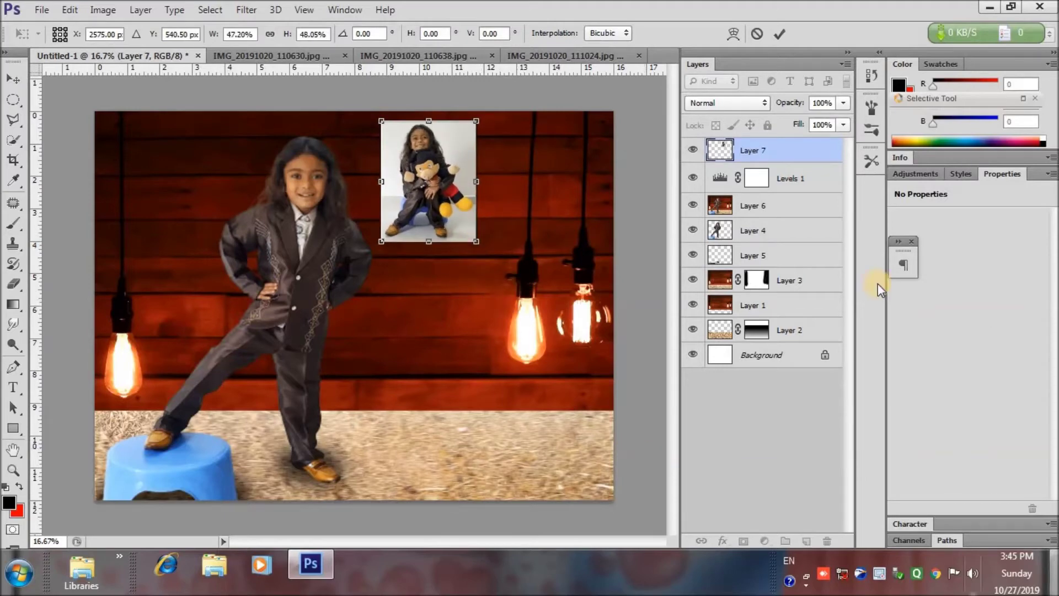
pyautogui.press('Return')
# Close the 110630 photo without saving
pyautogui.hotkey('ctrl', 'Tab')
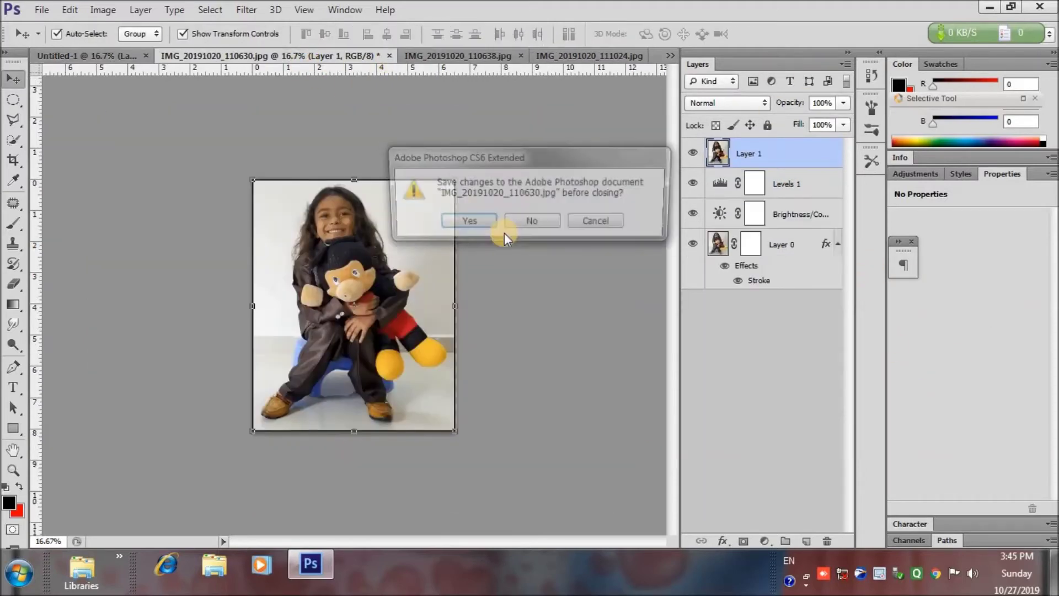
pyautogui.hotkey('ctrl', 'w')
pyautogui.hotkey('ctrl', 'Tab')
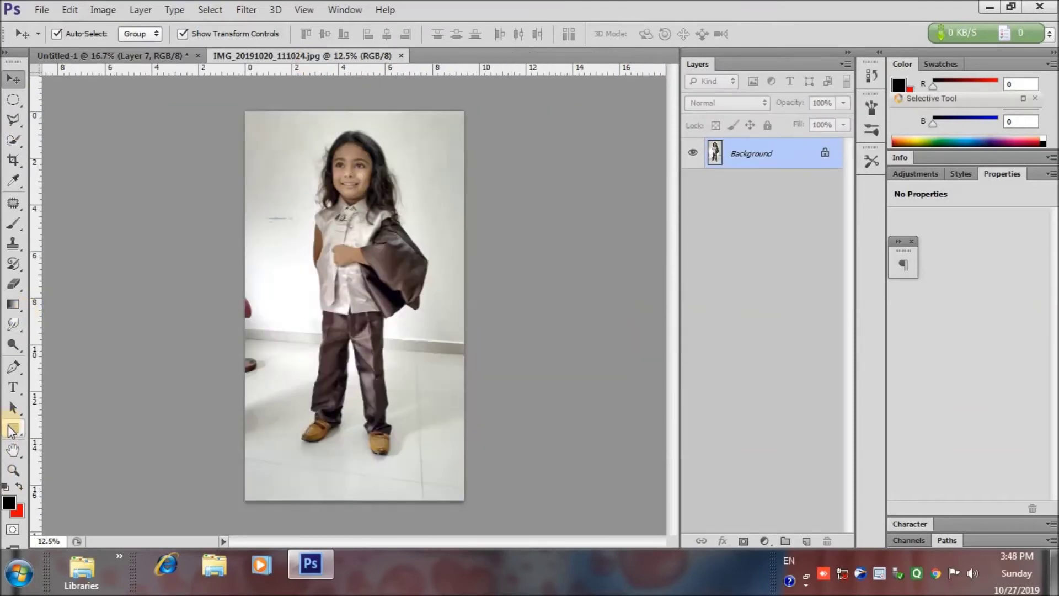
# Unlock the background as Layer 0 and give it a rectangular vector mask around the child
pyautogui.click(13, 429)
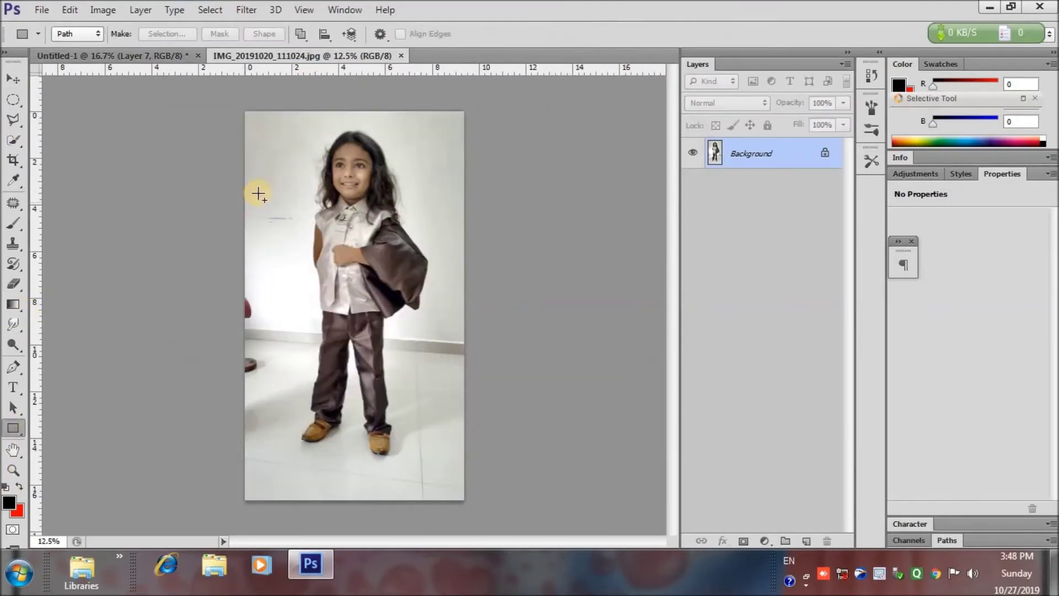
pyautogui.doubleClick(801, 157)
pyautogui.click(656, 181)
pyautogui.moveTo(283, 122); pyautogui.dragTo(441, 470)
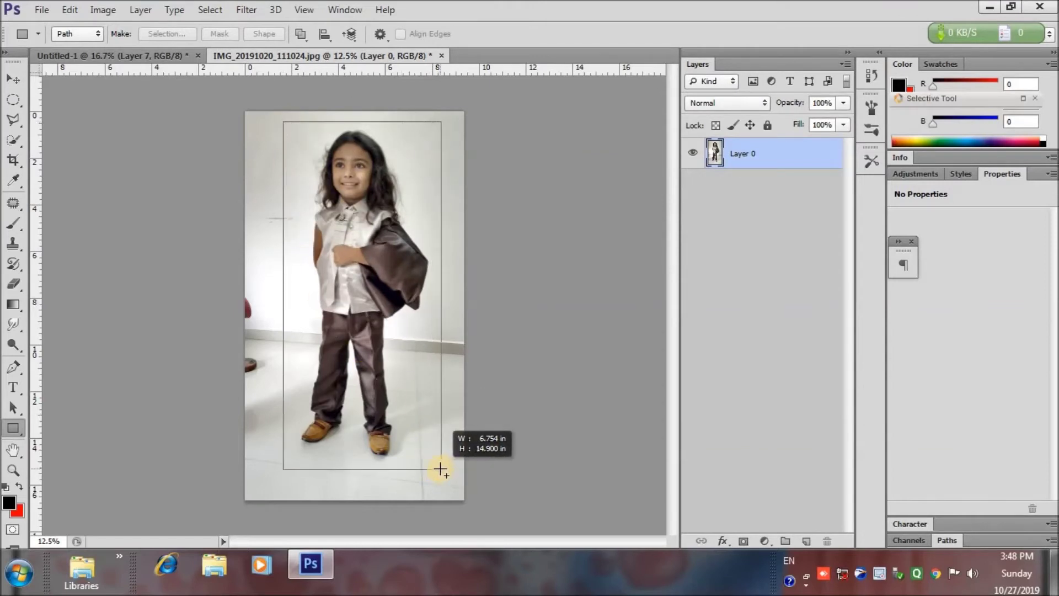
pyautogui.moveTo(440, 469); pyautogui.dragTo(439, 463)
pyautogui.click(223, 33)
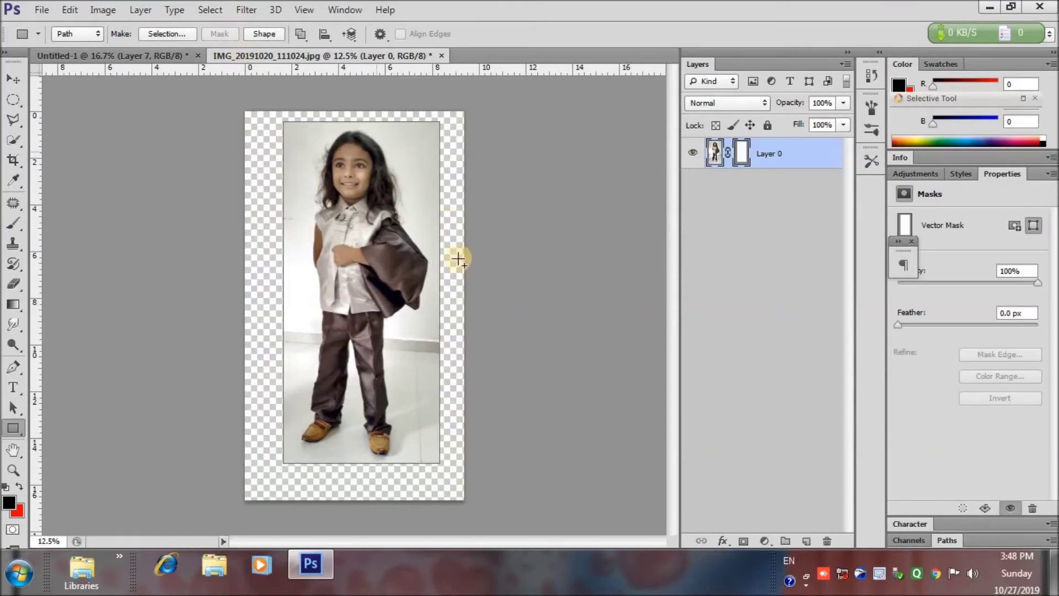
# Frame a narrow portrait crop tightly around the masked child
pyautogui.click(18, 161)
pyautogui.moveTo(461, 308); pyautogui.dragTo(448, 300)
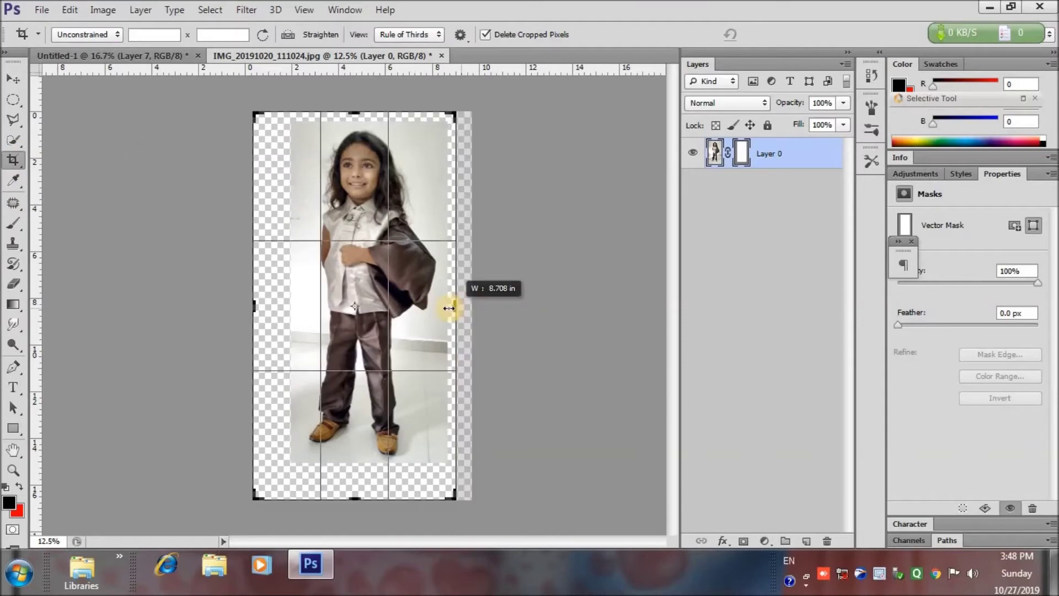
pyautogui.moveTo(347, 496); pyautogui.dragTo(349, 477)
pyautogui.moveTo(260, 303)
pyautogui.mouseDown()
pyautogui.moveTo(279, 313)
pyautogui.moveTo(279, 288)
pyautogui.moveTo(280, 303)
pyautogui.mouseUp()
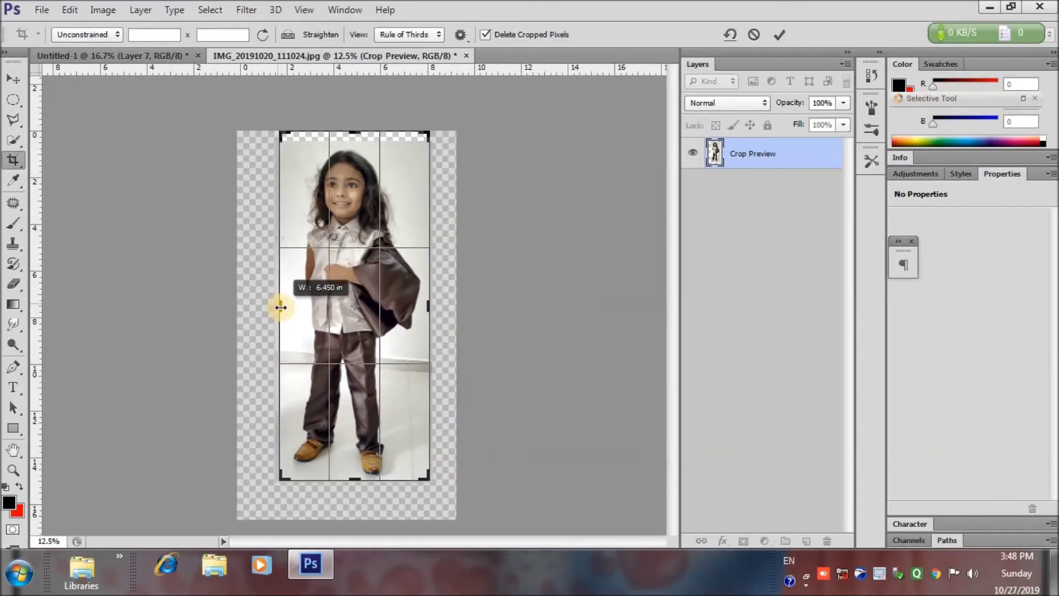
pyautogui.moveTo(355, 133); pyautogui.dragTo(358, 139)
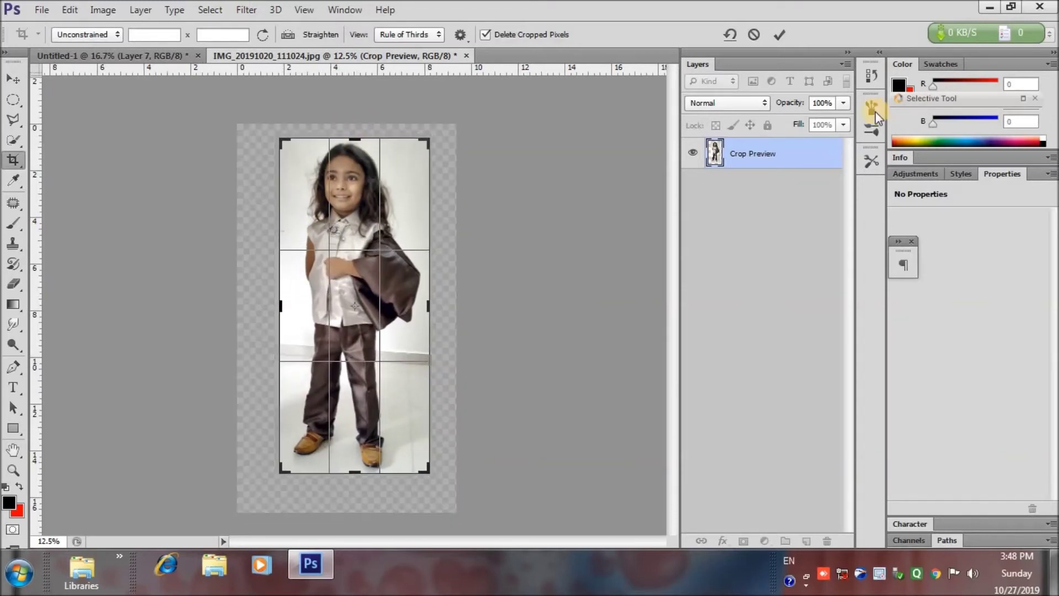
# Apply the crop and add a Brightness/Contrast layer with brightness 7
pyautogui.click(778, 36)
pyautogui.click(722, 541)
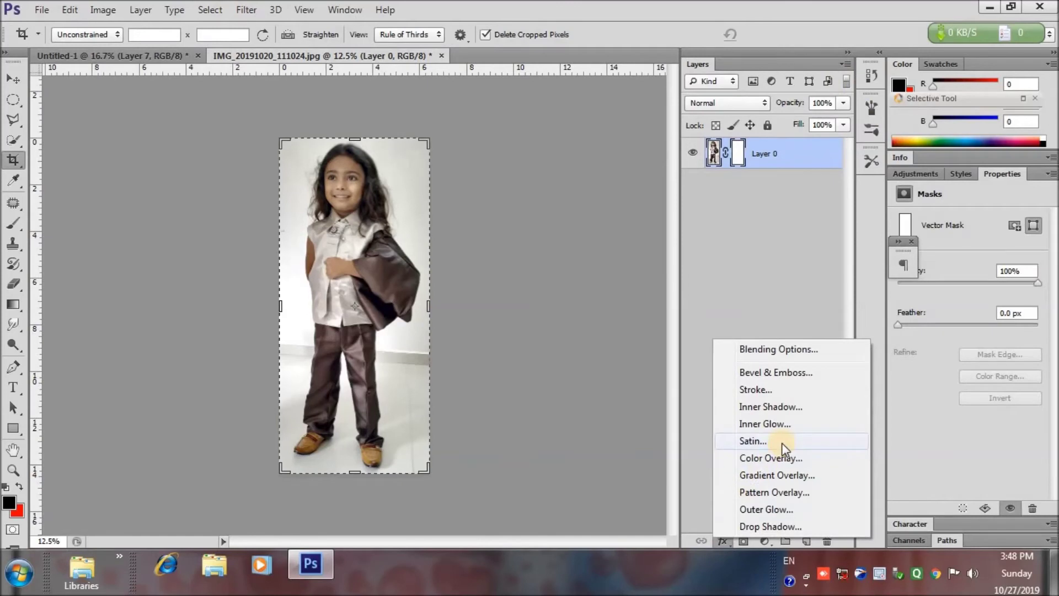
pyautogui.click(768, 543)
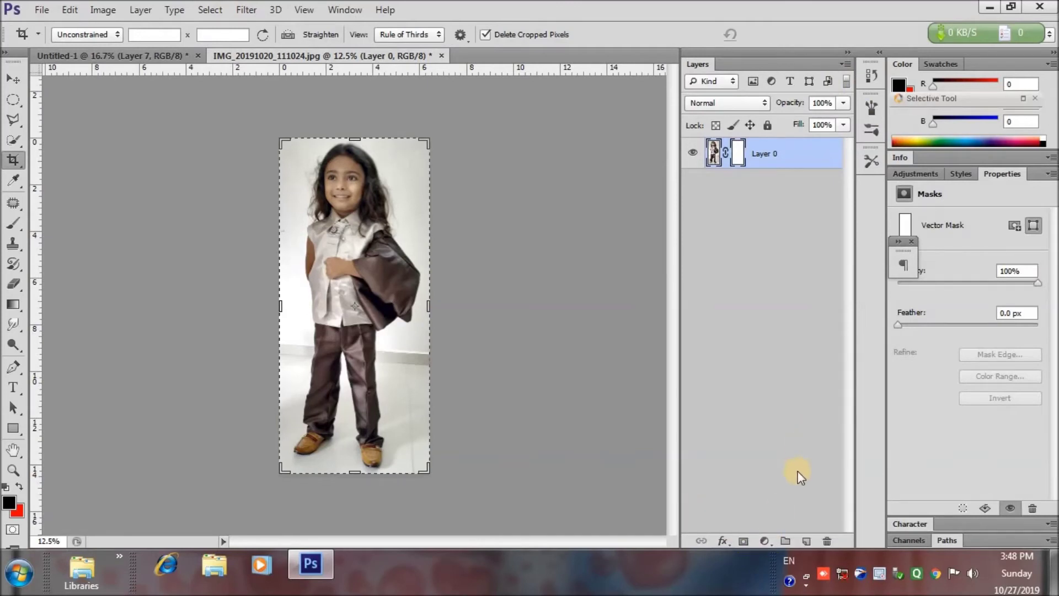
pyautogui.click(767, 540)
pyautogui.click(807, 262)
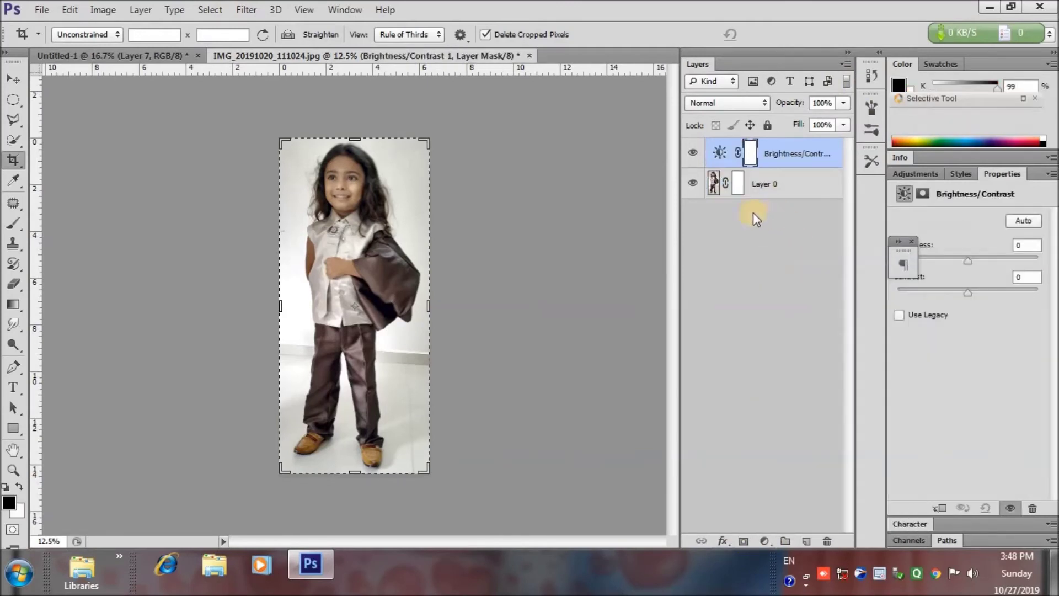
pyautogui.moveTo(968, 260); pyautogui.dragTo(970, 263)
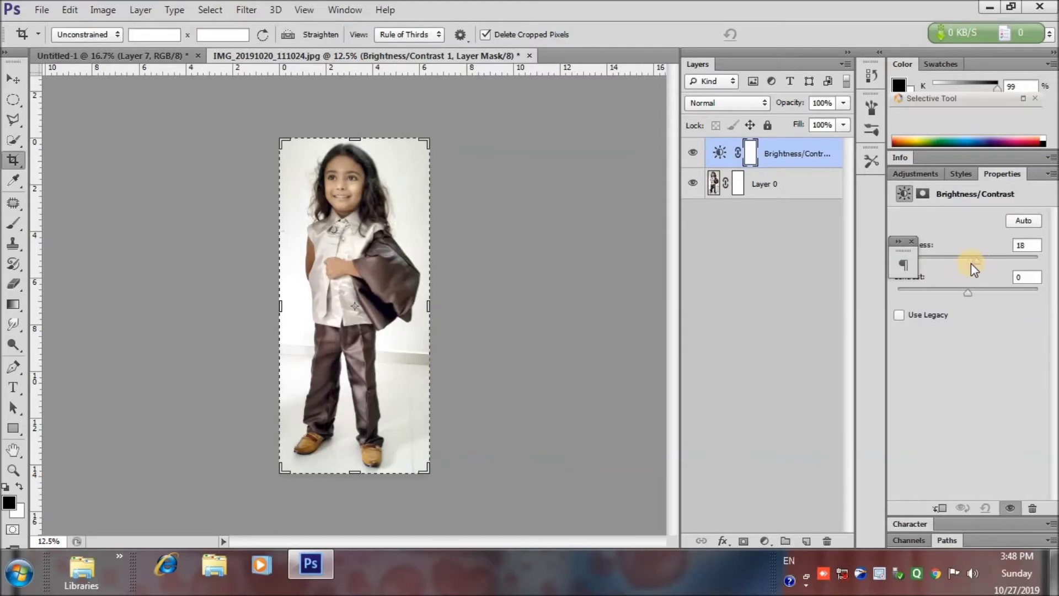
# Add a Levels layer with input levels 16, 1.31 and 255
pyautogui.click(764, 540)
pyautogui.click(800, 276)
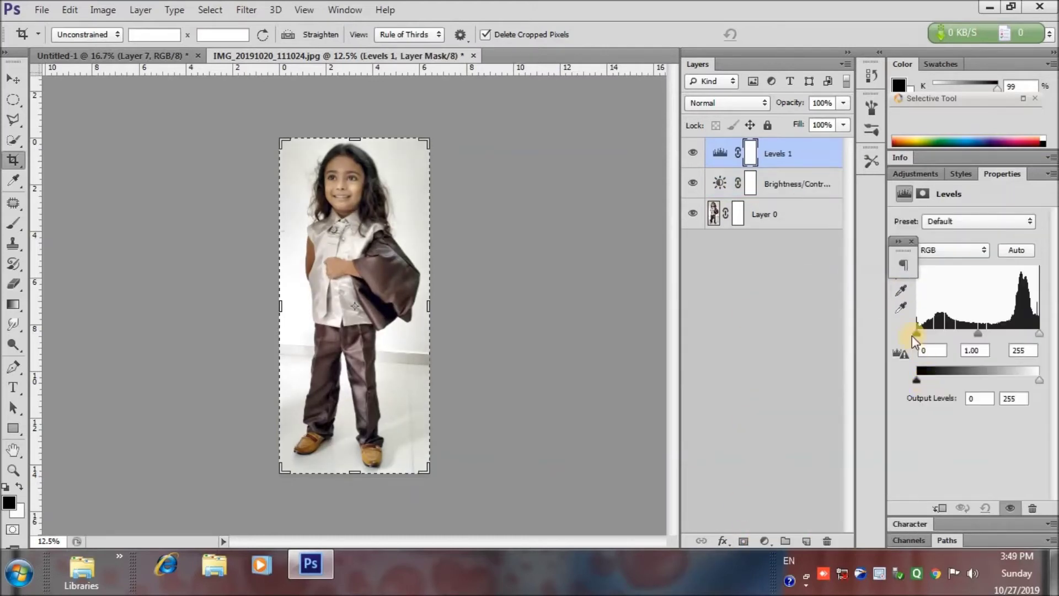
pyautogui.moveTo(916, 334); pyautogui.dragTo(971, 335)
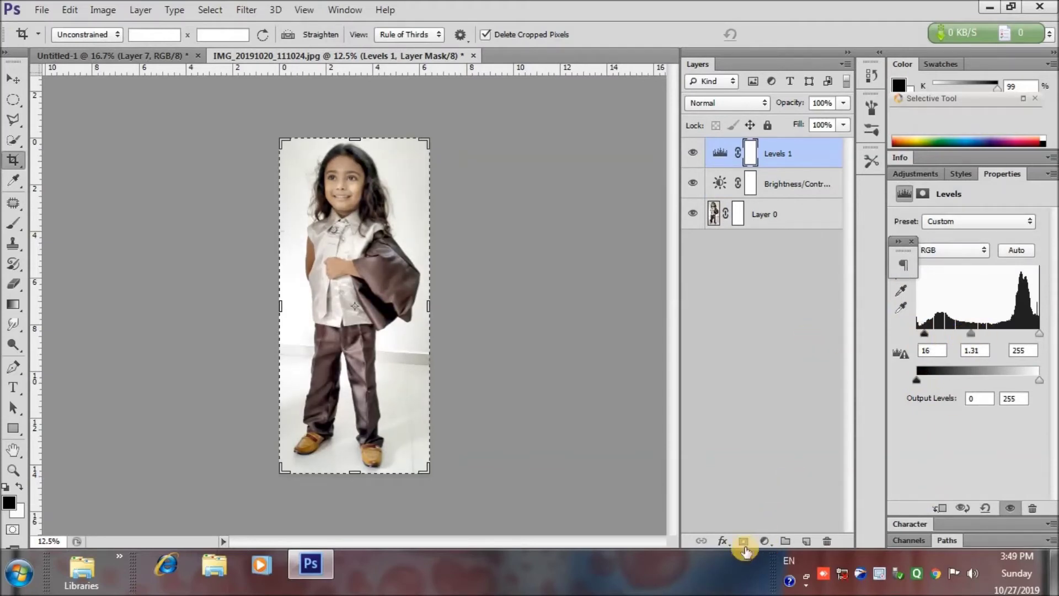
pyautogui.click(723, 541)
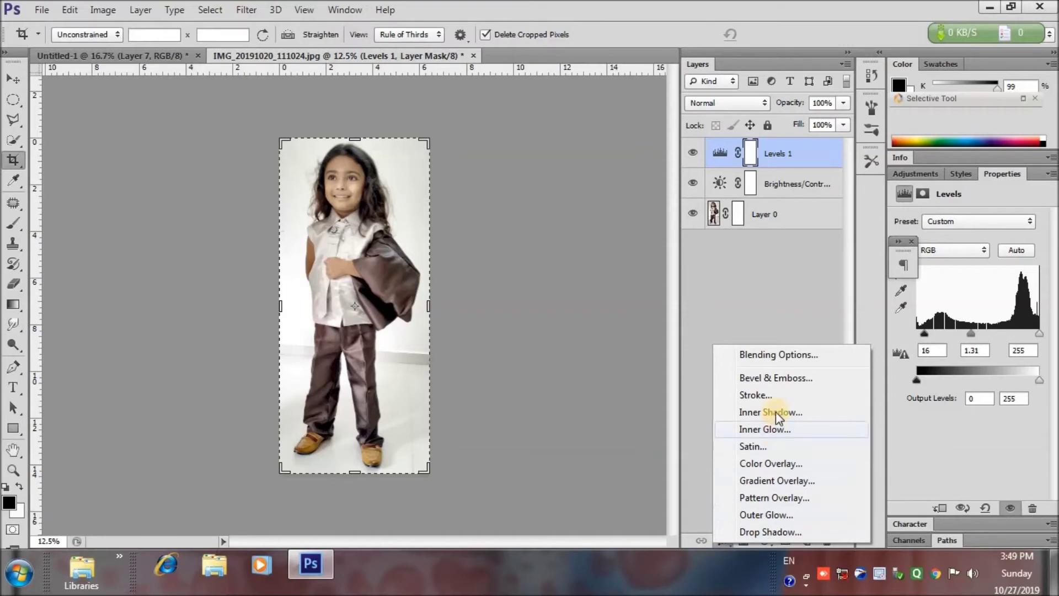
# Give Levels 1 a 12 px inside stroke effect
pyautogui.click(776, 393)
pyautogui.click(747, 128)
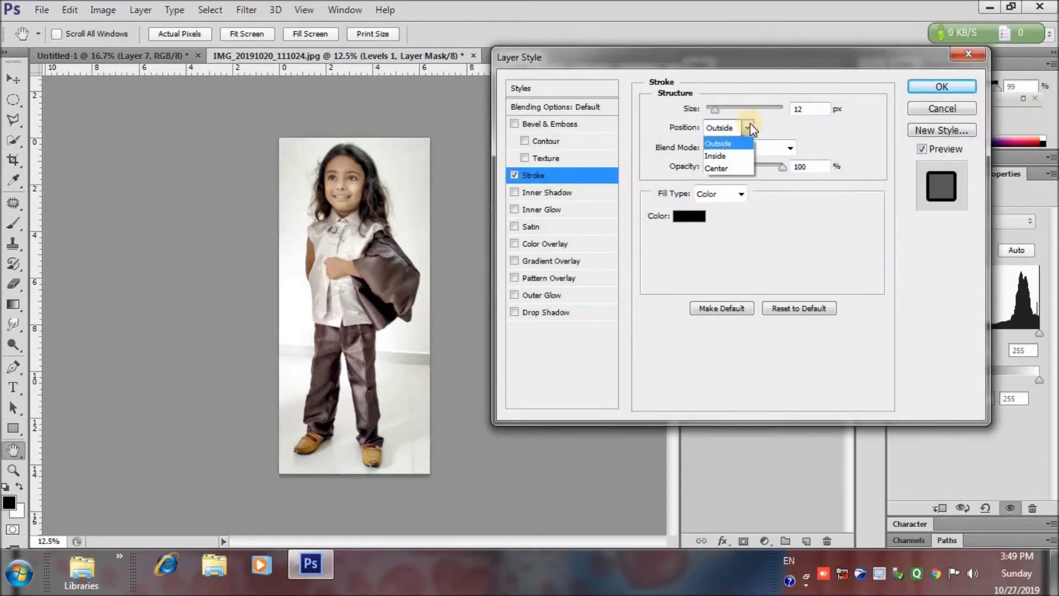
pyautogui.click(725, 156)
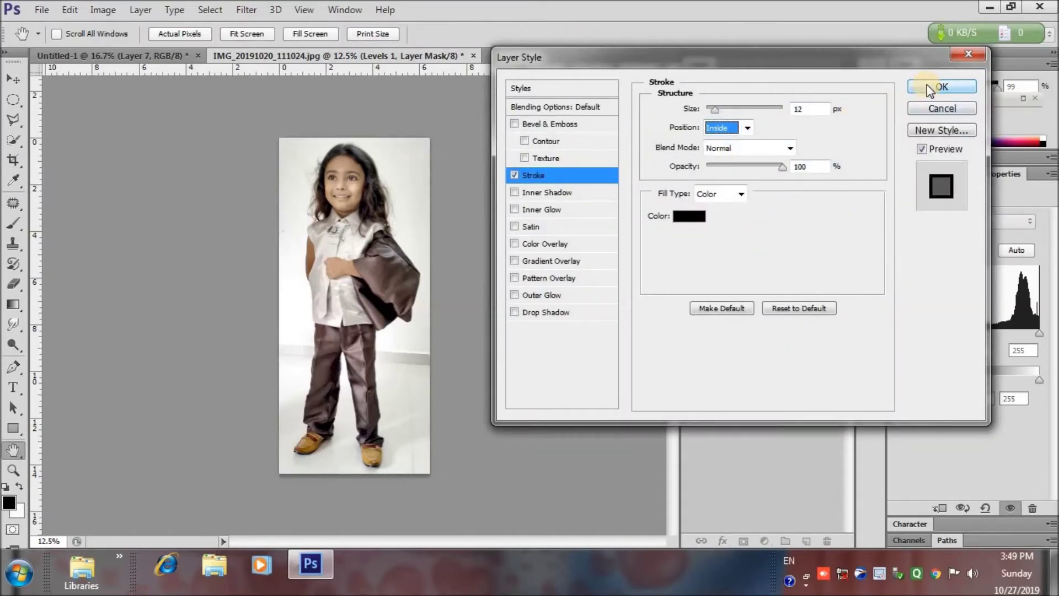
pyautogui.click(941, 86)
pyautogui.click(13, 79)
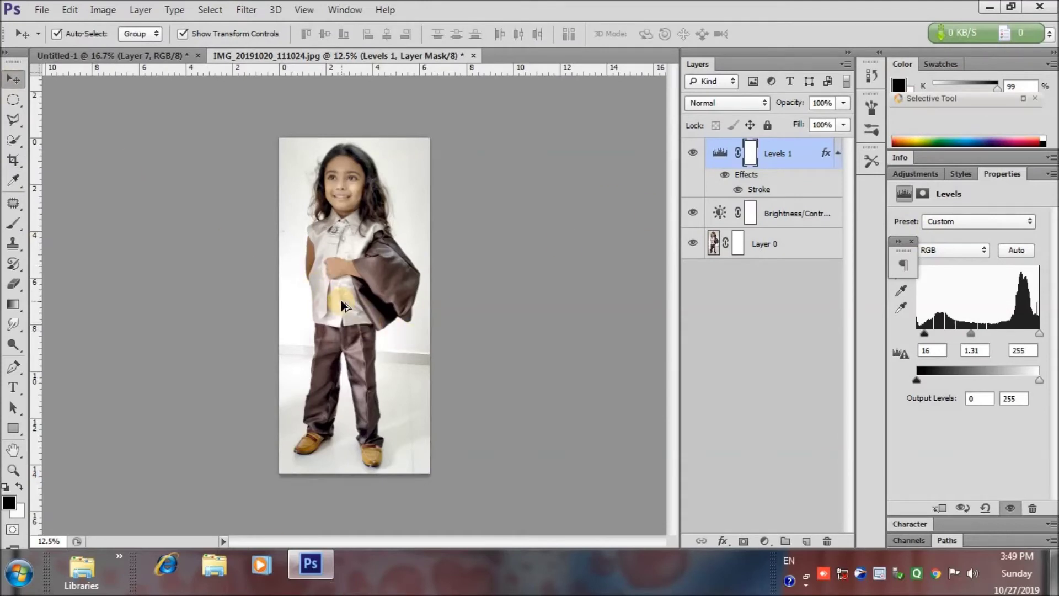
# Stamp the visible layers into Layer 1 and give it an inside stroke
pyautogui.hotkey('ctrl', 'alt', 'shift', 'e')
pyautogui.click(722, 540)
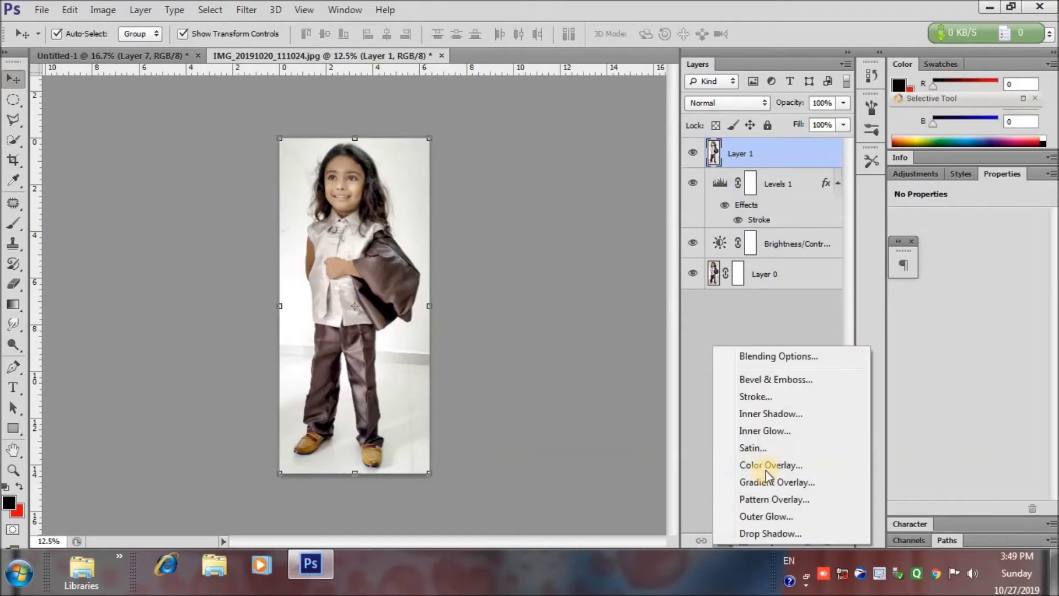
pyautogui.click(763, 396)
pyautogui.click(748, 128)
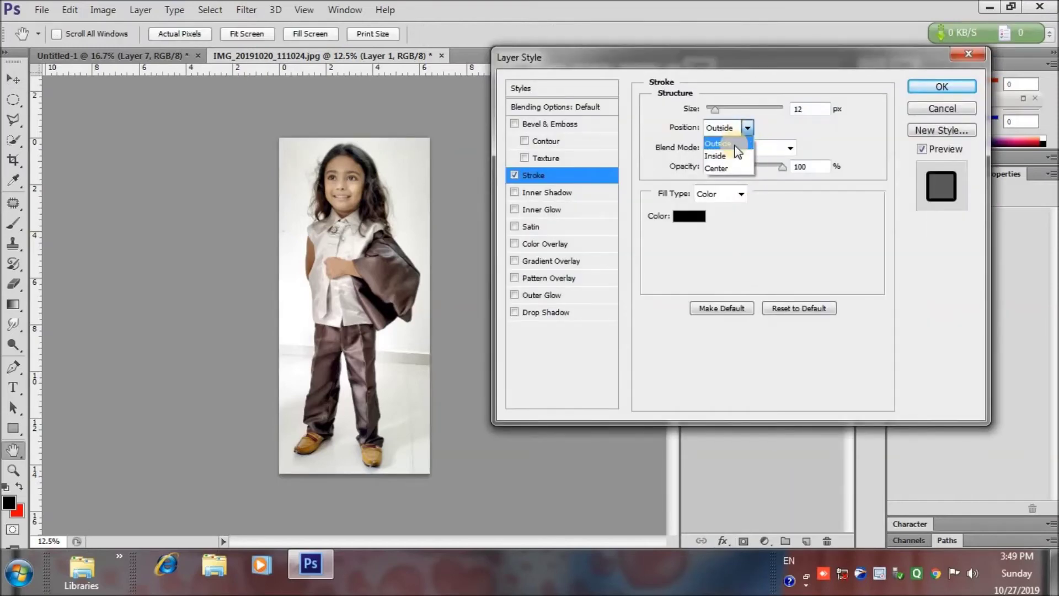
pyautogui.click(722, 149)
pyautogui.click(911, 87)
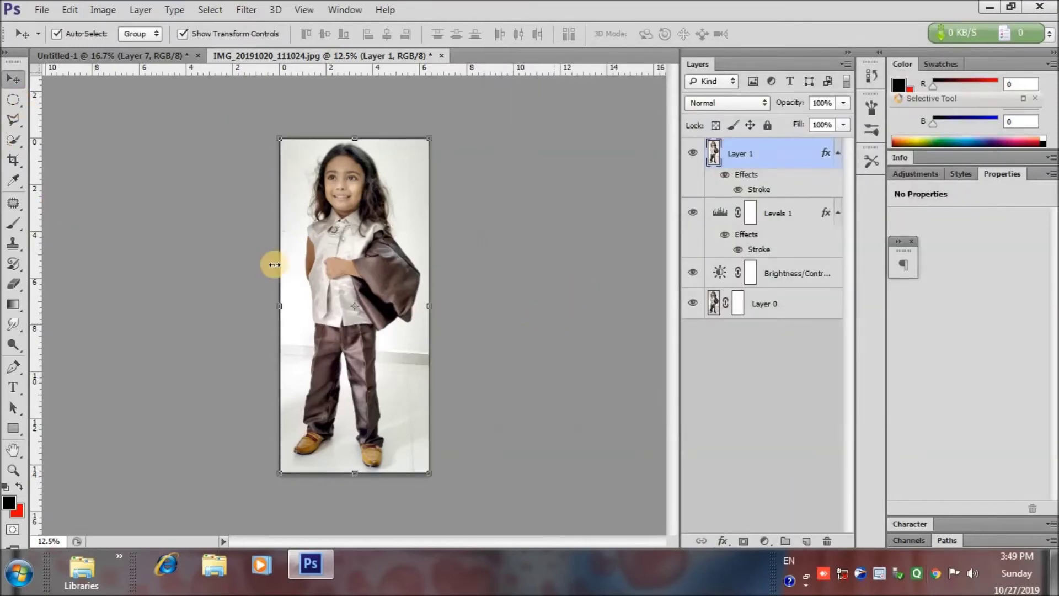
# Place the stamped suit photo in Untitled-1 at 53.62%, below the first inset, and nudge both right
pyautogui.moveTo(352, 292); pyautogui.dragTo(444, 326)
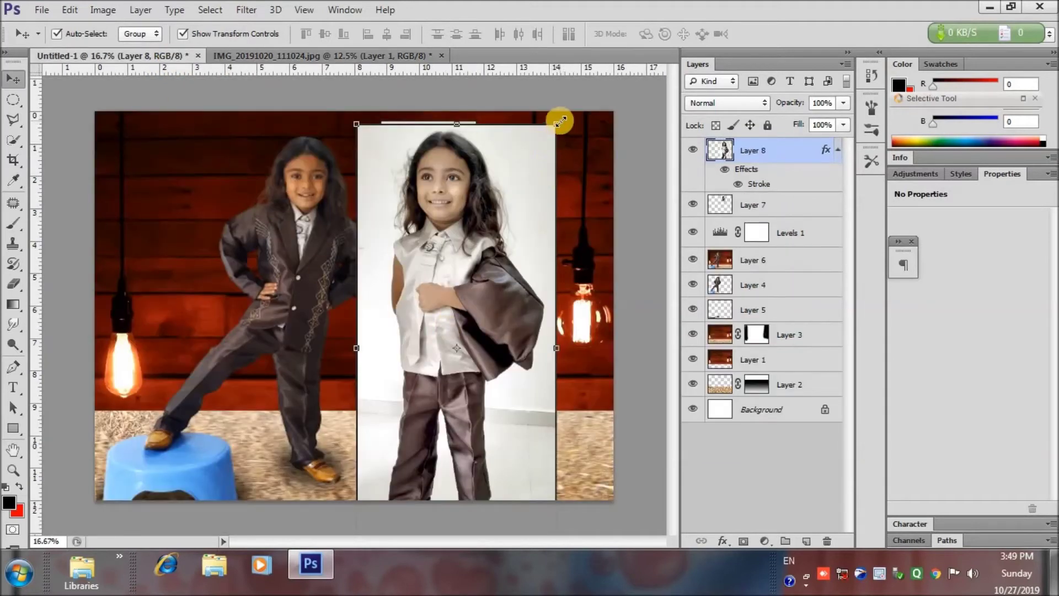
pyautogui.moveTo(560, 121); pyautogui.dragTo(466, 259)
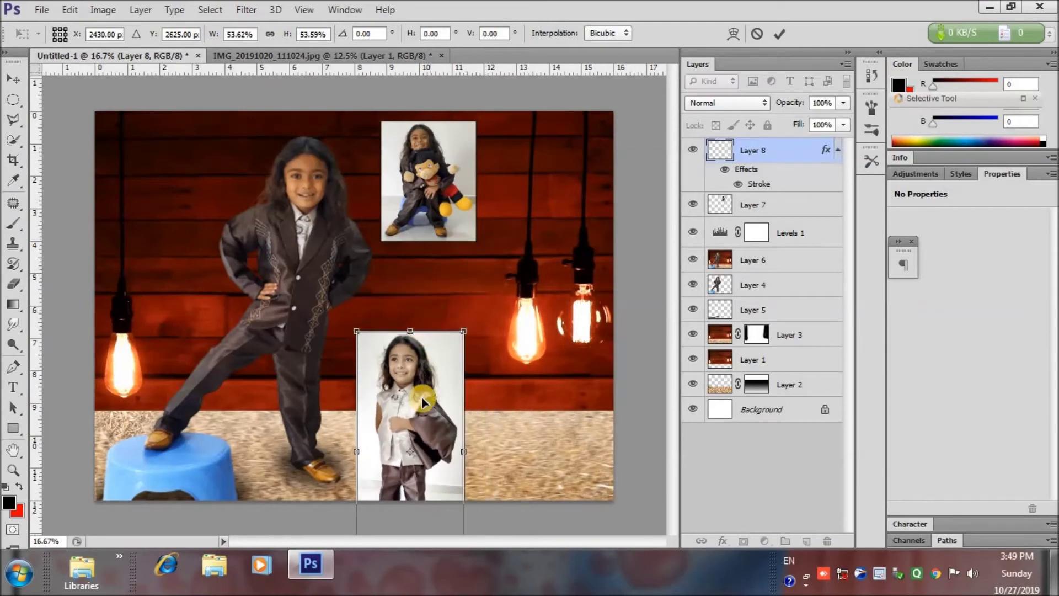
pyautogui.moveTo(466, 259); pyautogui.dragTo(463, 239)
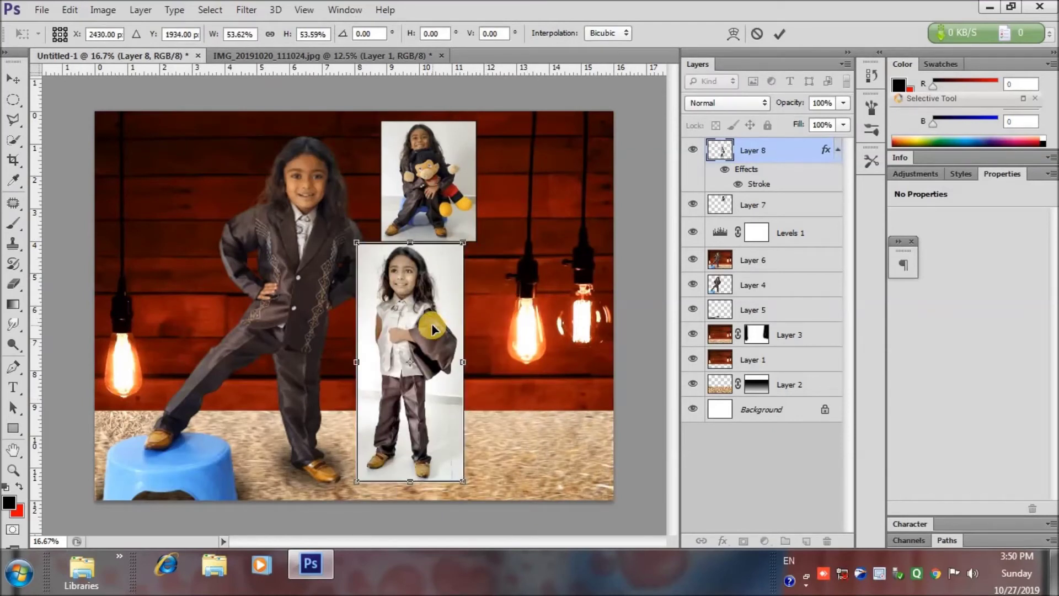
pyautogui.moveTo(432, 328)
pyautogui.mouseDown()
pyautogui.moveTo(435, 358)
pyautogui.moveTo(450, 327)
pyautogui.moveTo(432, 309)
pyautogui.moveTo(434, 329)
pyautogui.mouseUp()
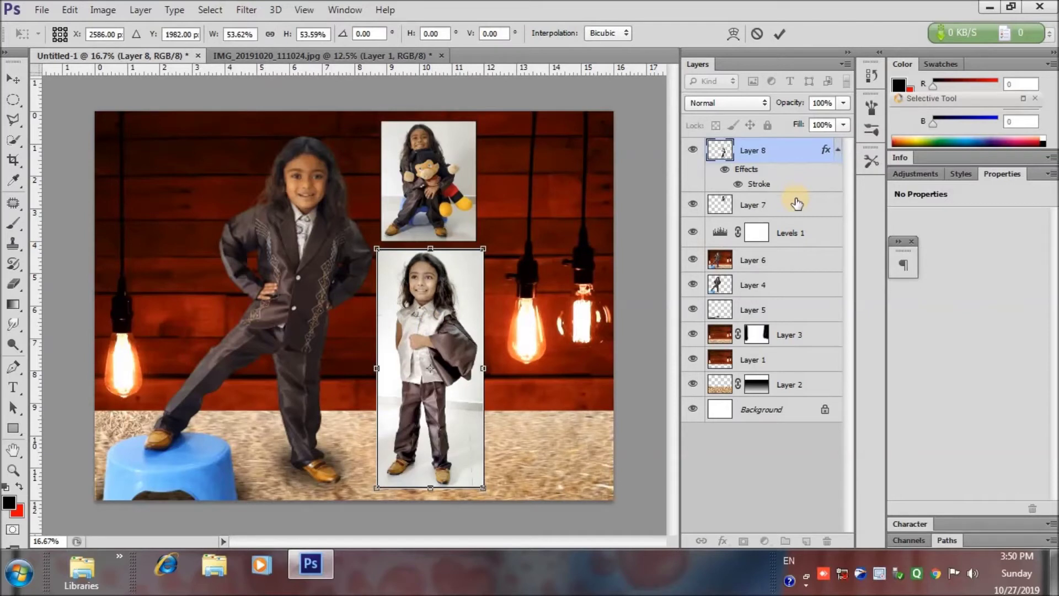
pyautogui.click(780, 33)
pyautogui.keyDown('ctrl'); pyautogui.click(790, 213); pyautogui.keyUp('ctrl')
pyautogui.hotkey('shift', 'Right')
pyautogui.hotkey('shift', 'Right')
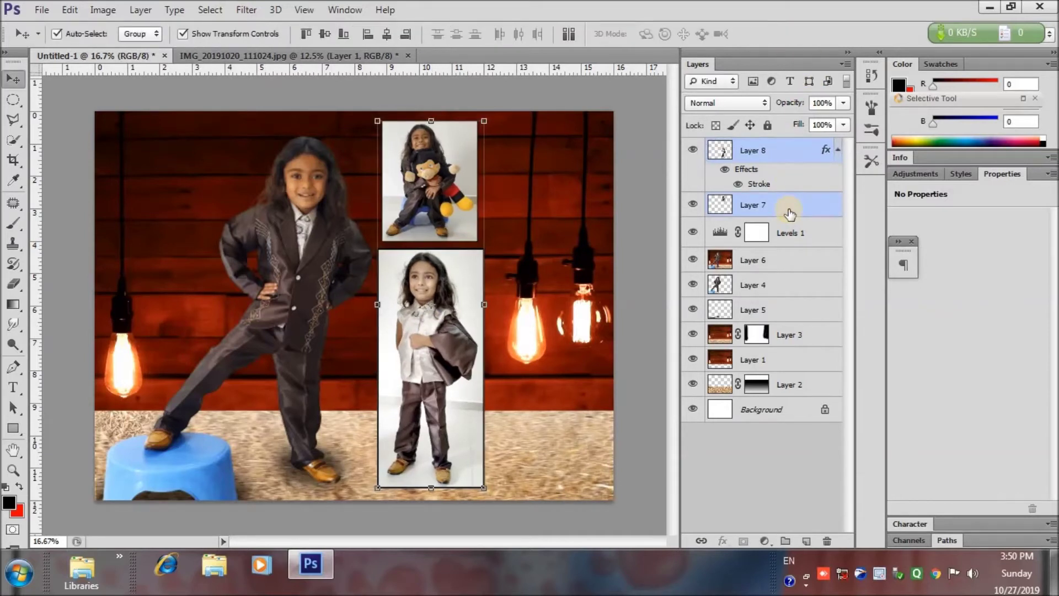
# Nudge both inset photos further right, then select Layer 7, the upper inset
pyautogui.hotkey('shift', 'Right')
pyautogui.hotkey('shift', 'Right')
pyautogui.hotkey('shift', 'Right')
pyautogui.hotkey('shift', 'Right')
pyautogui.hotkey('shift', 'Right')
pyautogui.hotkey('shift', 'Right')
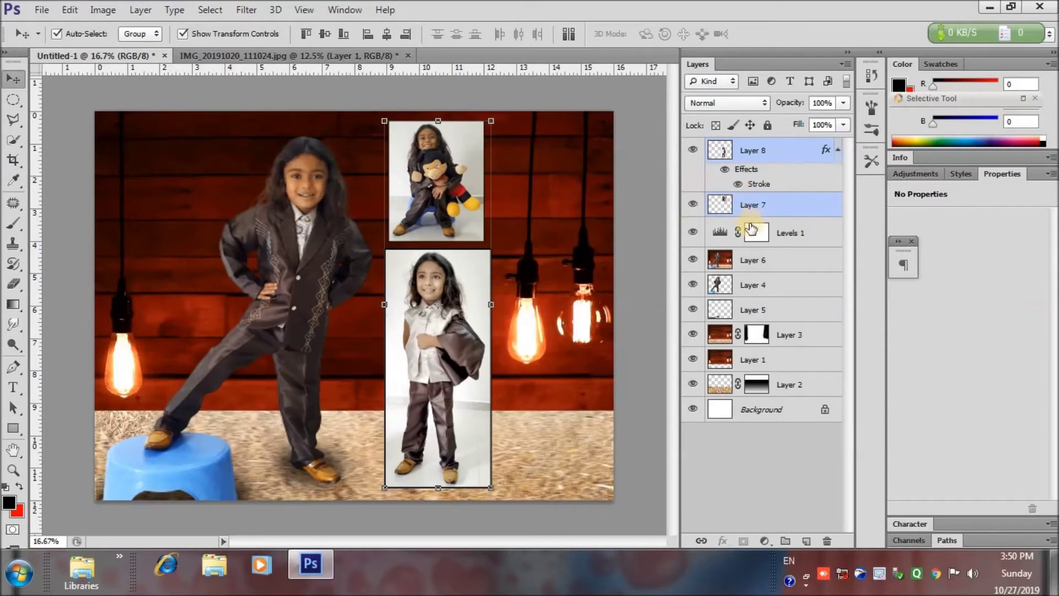
pyautogui.click(60, 106)
pyautogui.click(776, 172)
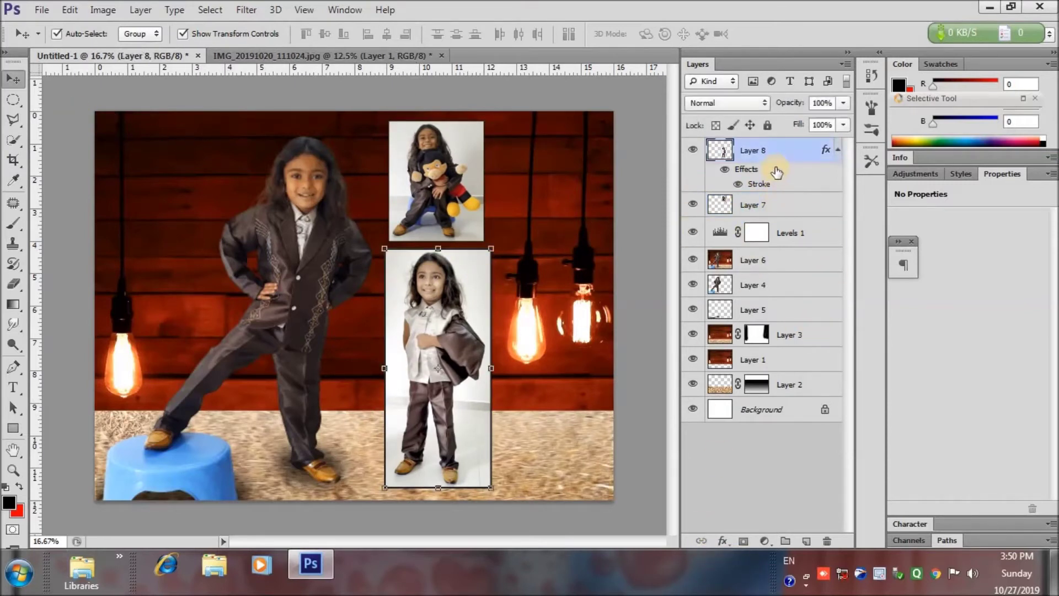
pyautogui.click(788, 204)
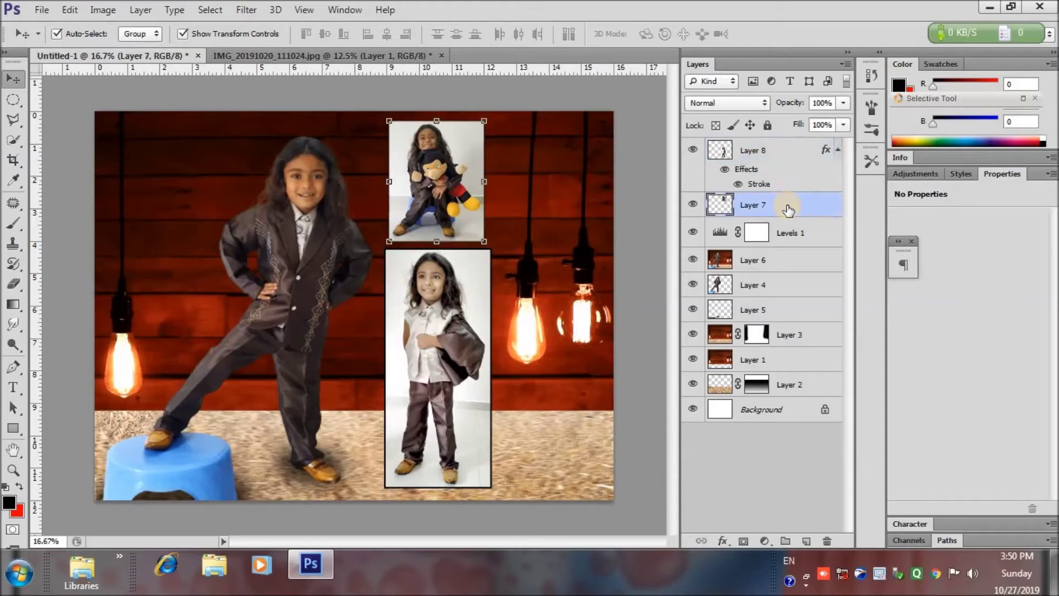
# Add a Normal-blend stroke border to the upper inset photo on Layer 7
pyautogui.click(723, 541)
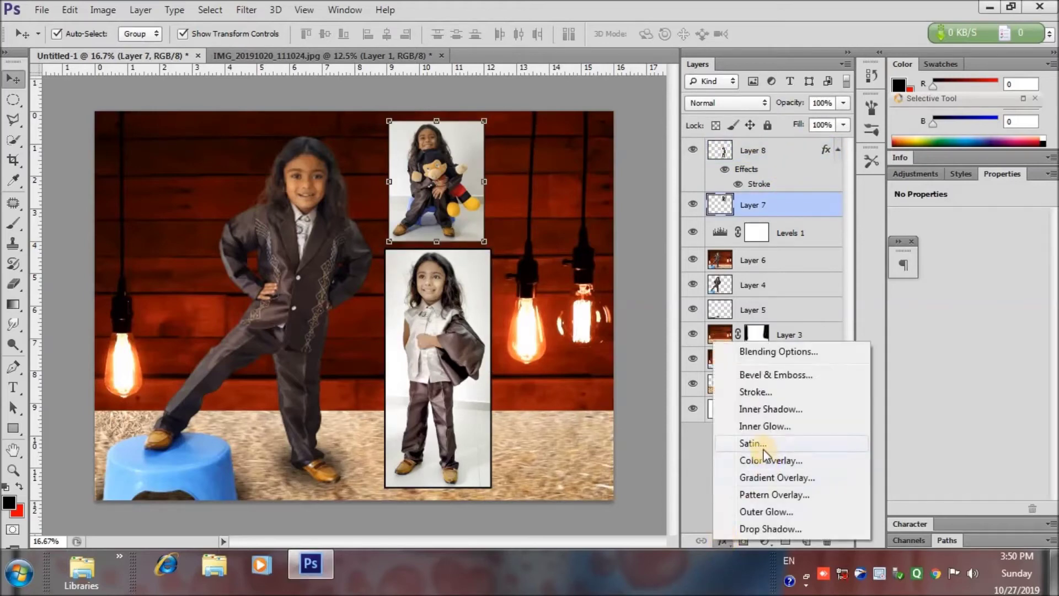
pyautogui.click(781, 387)
pyautogui.click(763, 148)
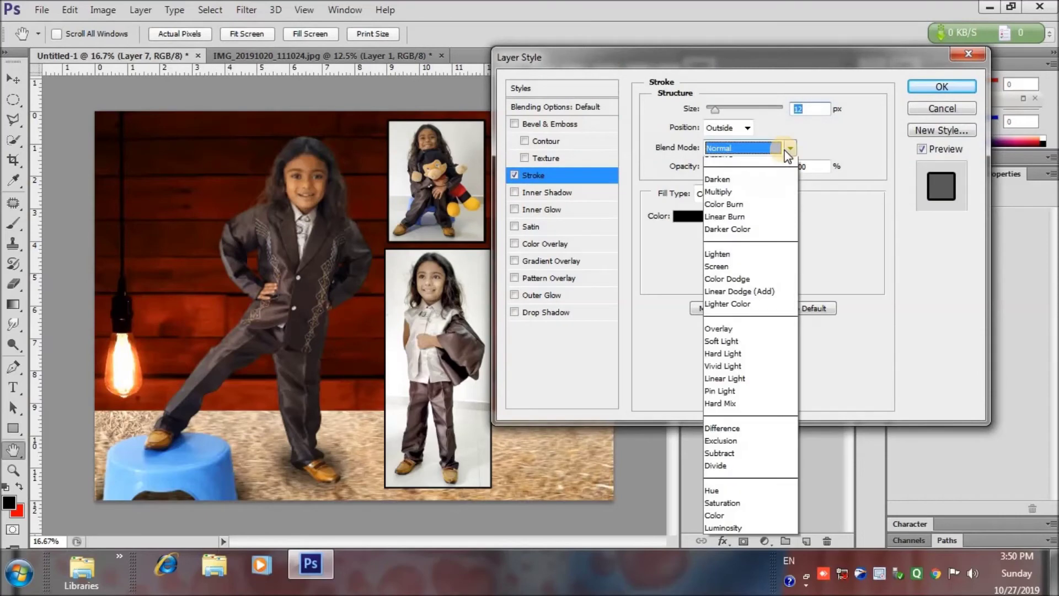
pyautogui.click(763, 149)
pyautogui.click(739, 127)
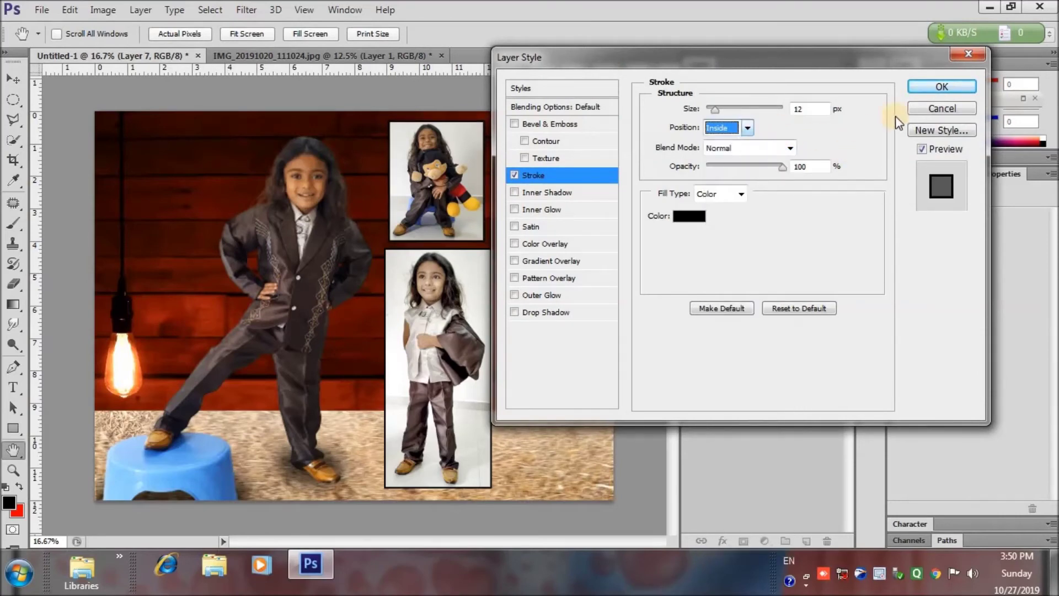
pyautogui.click(941, 87)
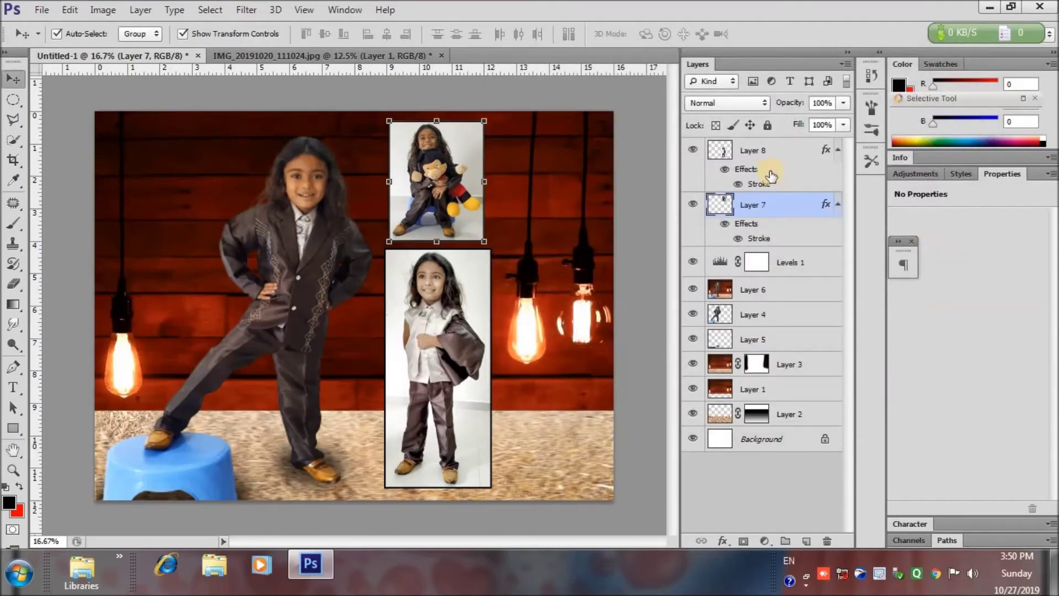
# Give Layers 8 and 7 a drop shadow (distance 20, size 20), then select both
pyautogui.click(786, 165)
pyautogui.click(723, 540)
pyautogui.click(752, 523)
pyautogui.click(941, 87)
pyautogui.click(753, 219)
pyautogui.click(723, 541)
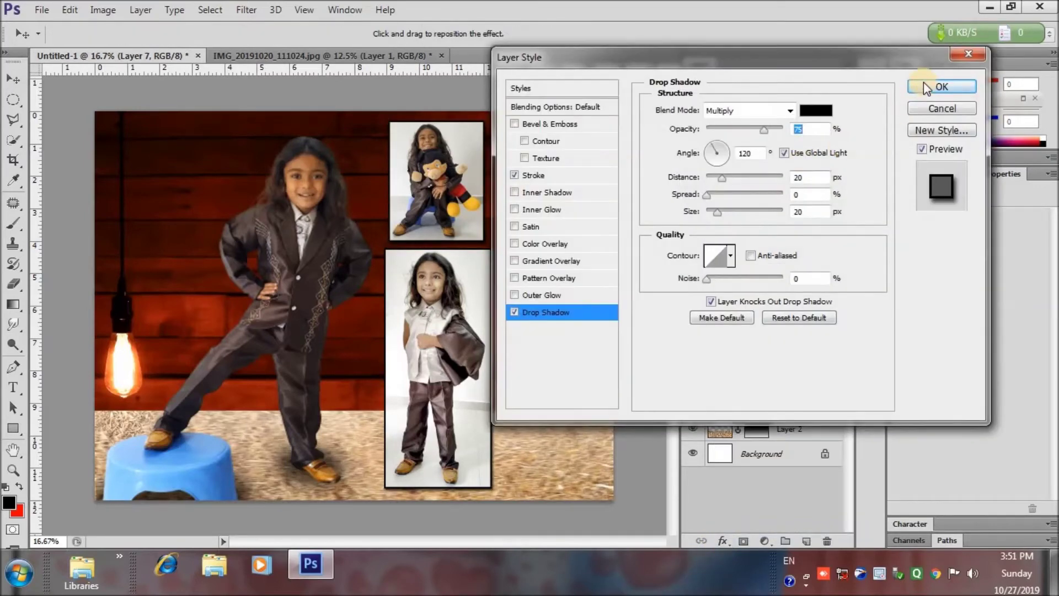
pyautogui.click(943, 83)
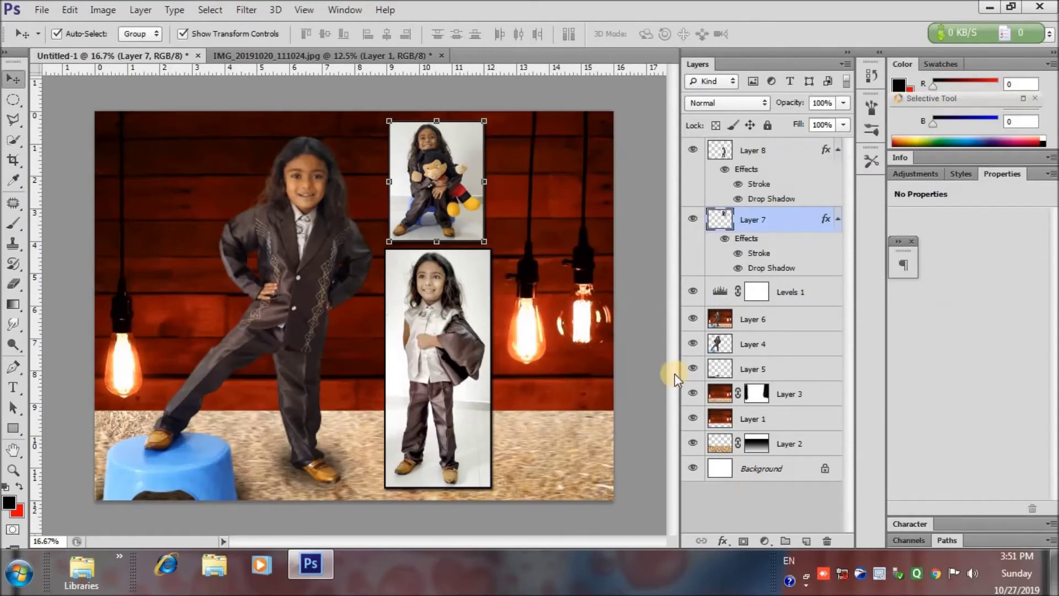
pyautogui.keyDown('ctrl'); pyautogui.click(798, 171); pyautogui.keyUp('ctrl')
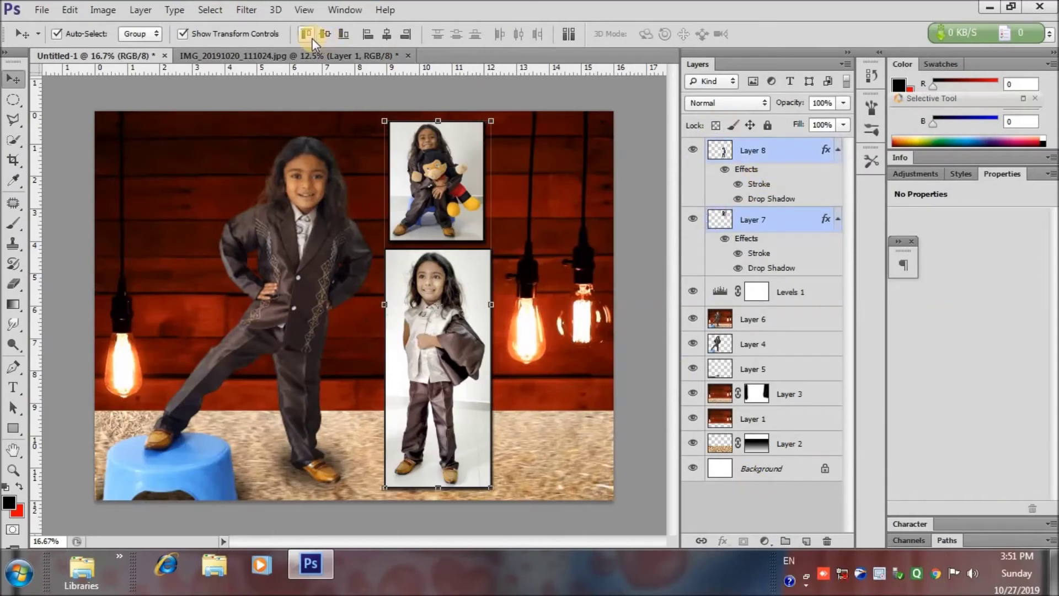
# Align the two inset photos on their horizontal centres
pyautogui.click(322, 37)
pyautogui.hotkey('ctrl', 'z')
pyautogui.click(381, 35)
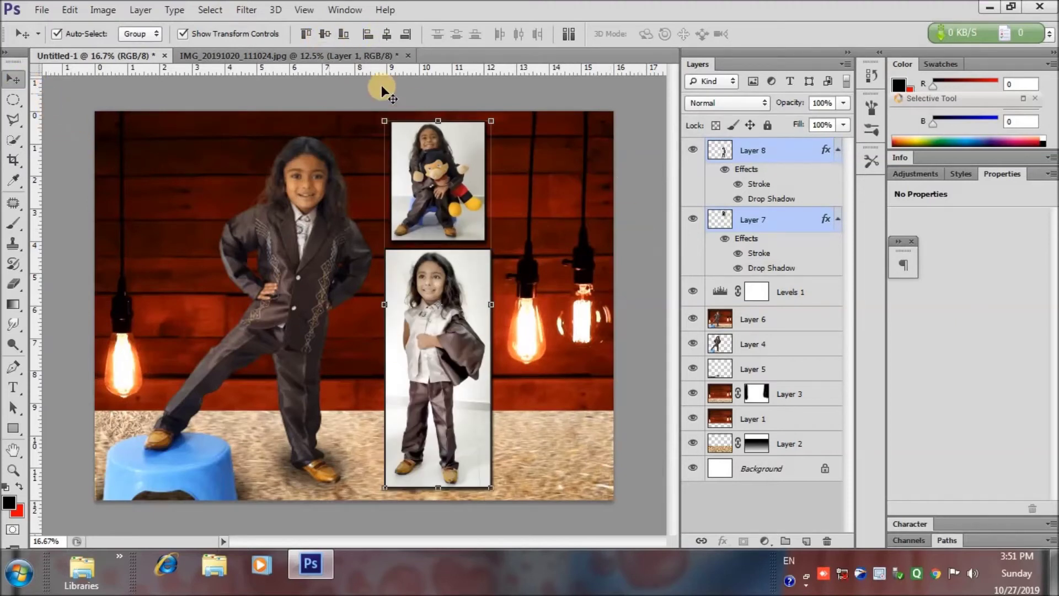
# Close the source photo without saving and stamp all visible layers into Layer 9
pyautogui.click(407, 55)
pyautogui.click(531, 223)
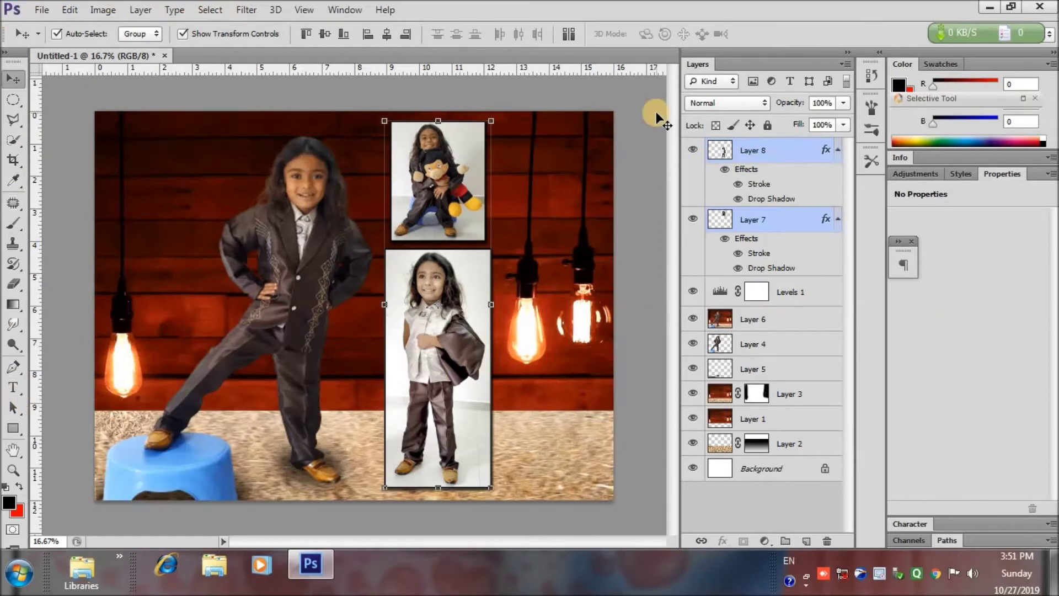
pyautogui.hotkey('ctrl', 'shift', 'alt', 'e')
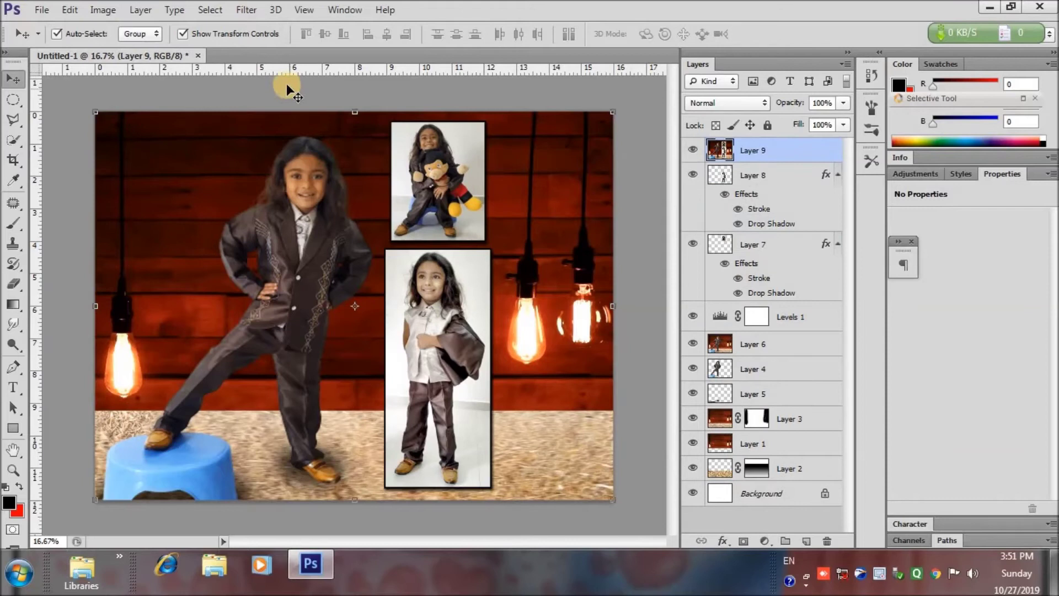
pyautogui.click(247, 8)
pyautogui.moveTo(273, 263)
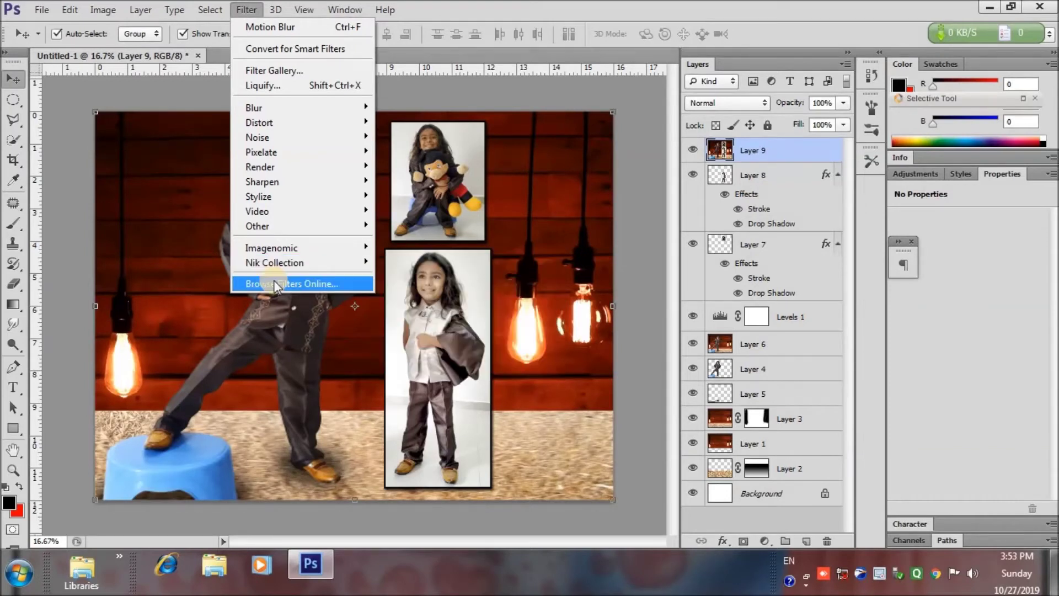
# In Viveza 2, raise Brightness to 13%, lower Contrast, and adjust Saturation and Structure
pyautogui.click(415, 365)
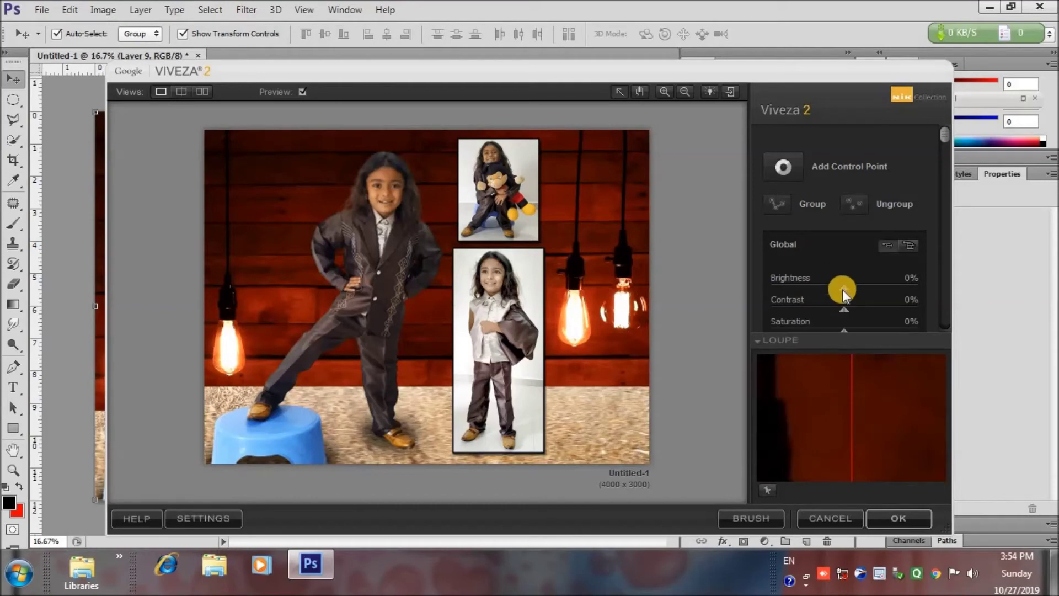
pyautogui.moveTo(842, 289); pyautogui.dragTo(853, 292)
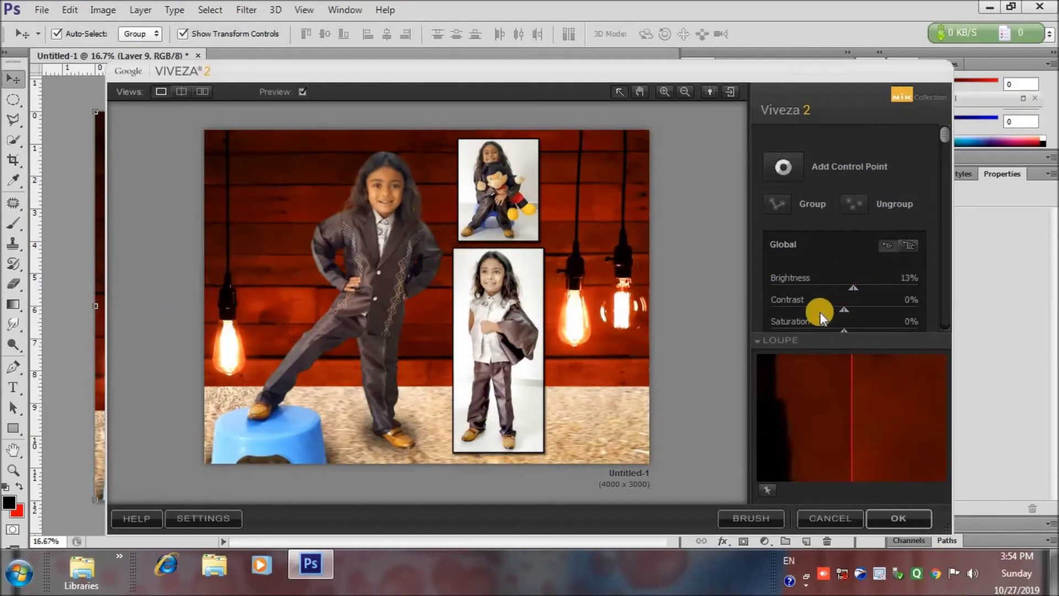
pyautogui.click(822, 311)
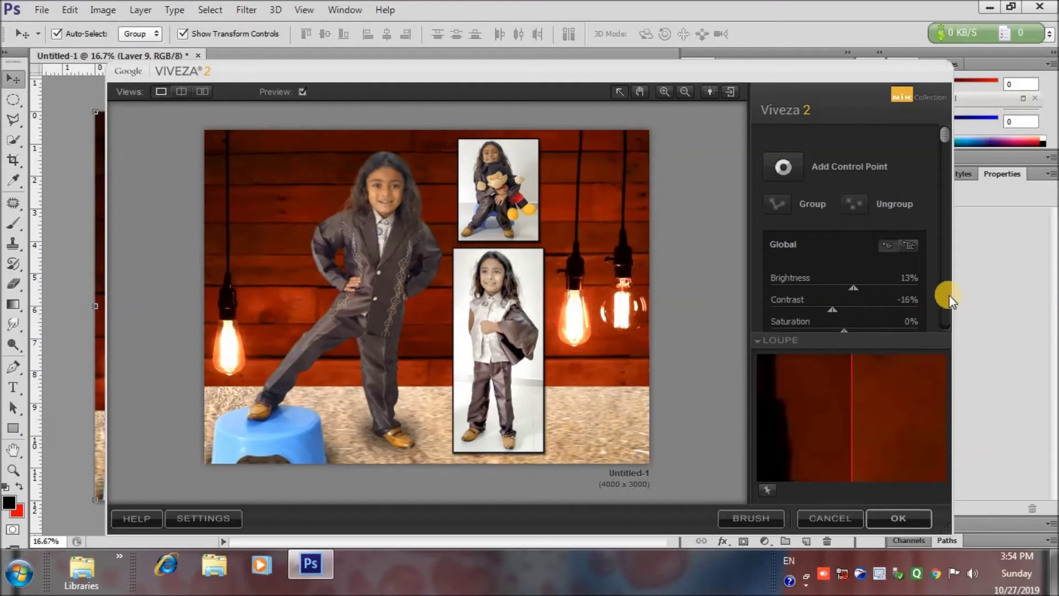
pyautogui.moveTo(941, 140); pyautogui.dragTo(942, 162)
pyautogui.moveTo(845, 282)
pyautogui.mouseDown()
pyautogui.moveTo(791, 283)
pyautogui.moveTo(845, 283)
pyautogui.moveTo(826, 283)
pyautogui.moveTo(805, 303)
pyautogui.moveTo(870, 309)
pyautogui.mouseUp()
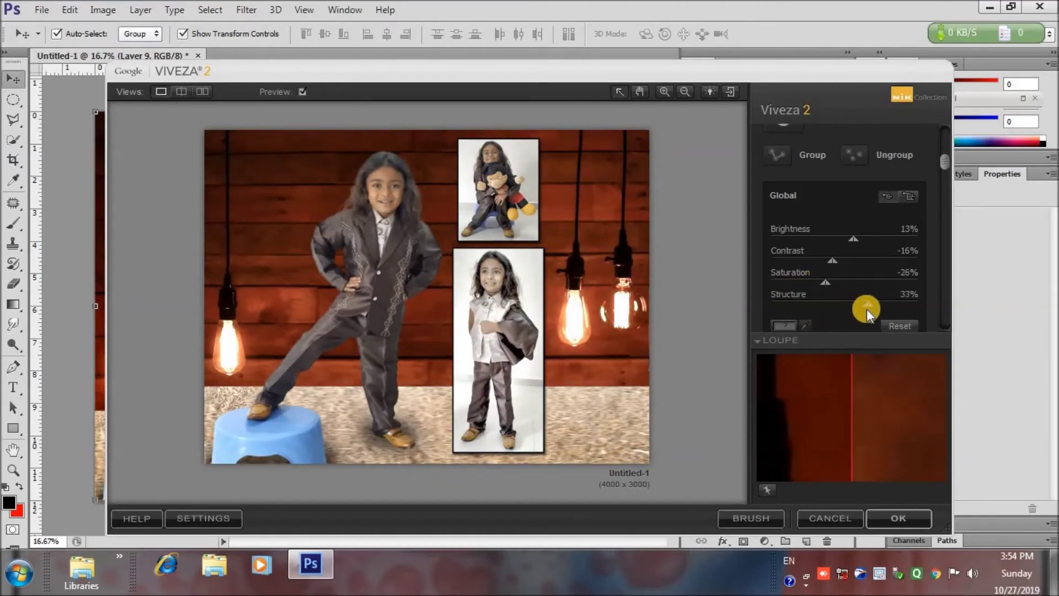
pyautogui.moveTo(942, 160); pyautogui.dragTo(942, 222)
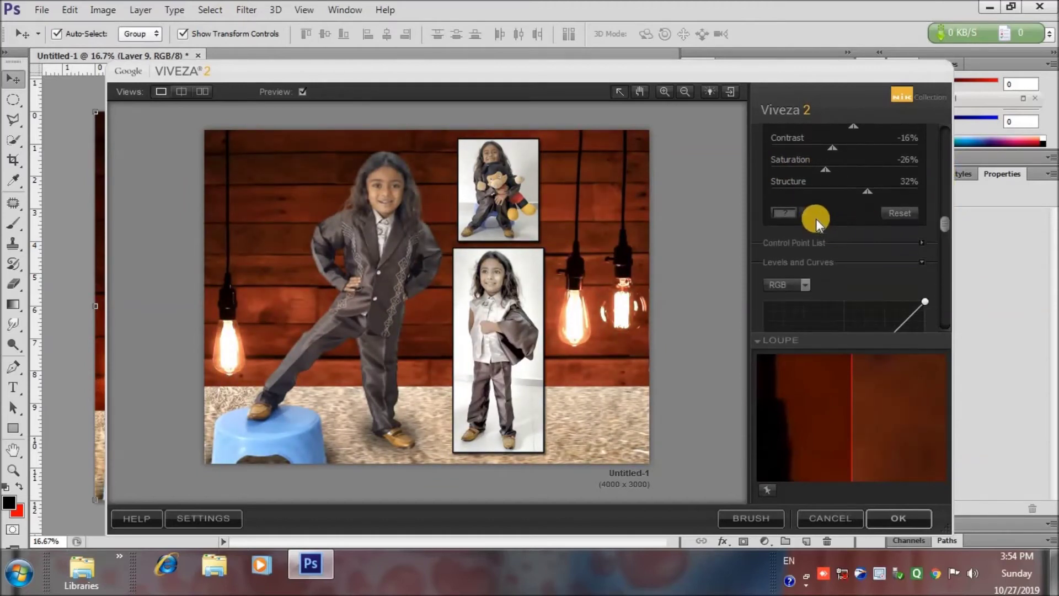
pyautogui.moveTo(940, 237); pyautogui.dragTo(940, 319)
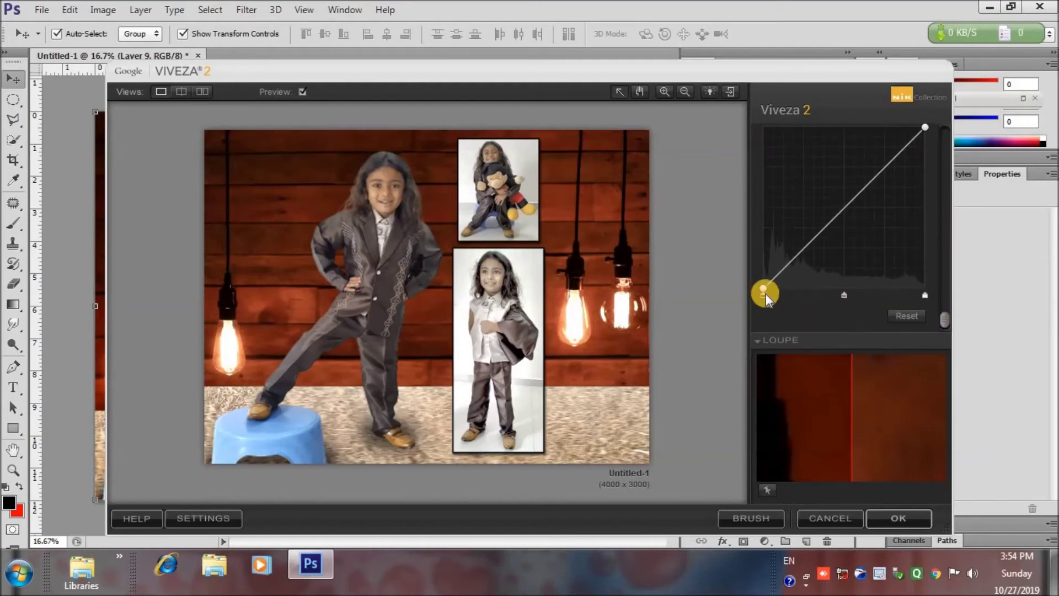
# Darken shadows and brighten highlights on the Levels curve, apply Viveza 2, and compare it on/off
pyautogui.moveTo(765, 291); pyautogui.dragTo(781, 290)
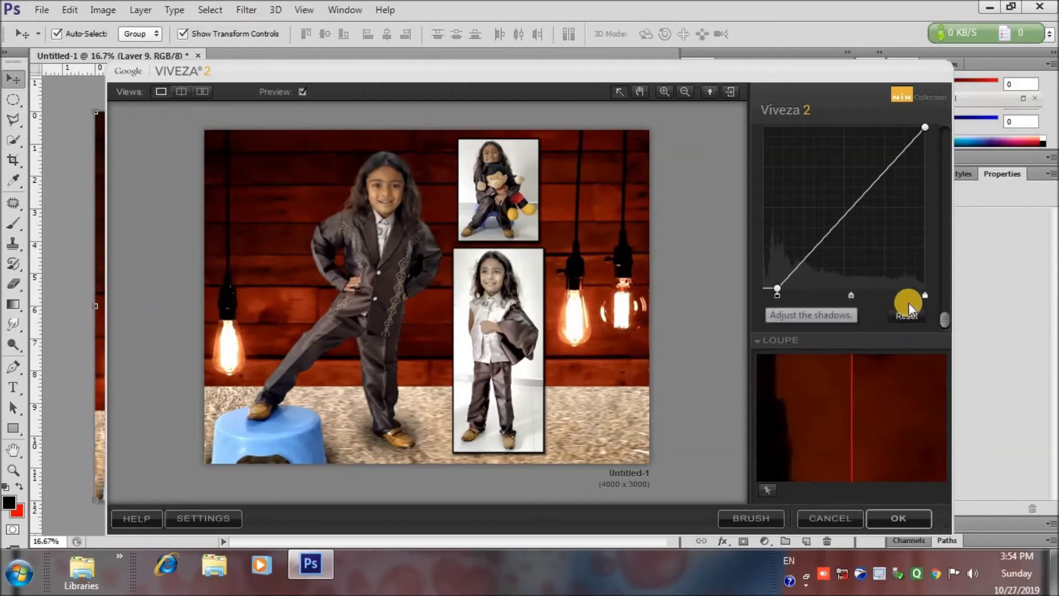
pyautogui.moveTo(924, 293); pyautogui.dragTo(910, 293)
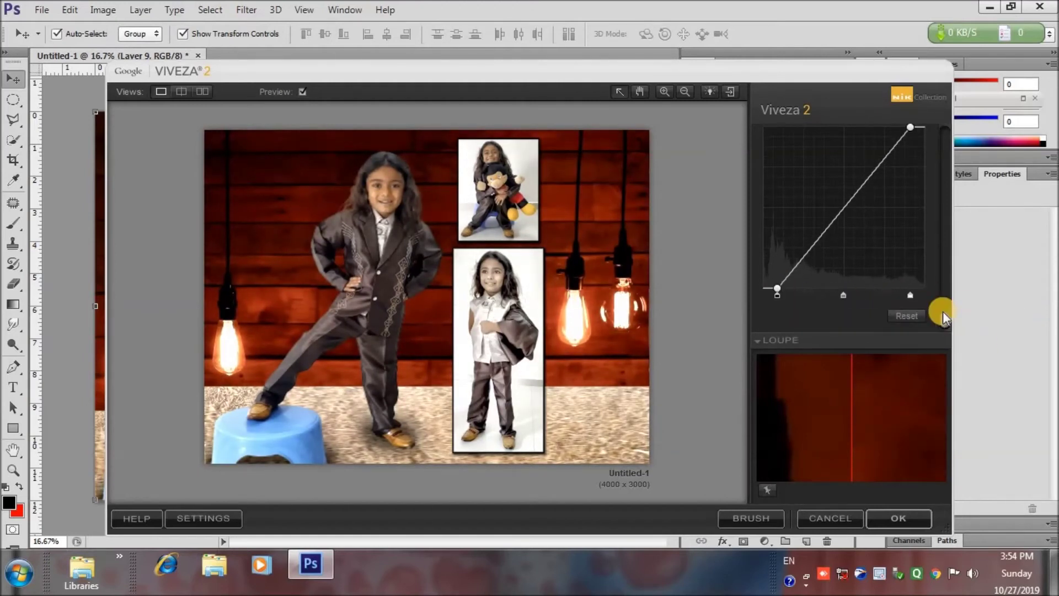
pyautogui.scroll(1, 942, 312)
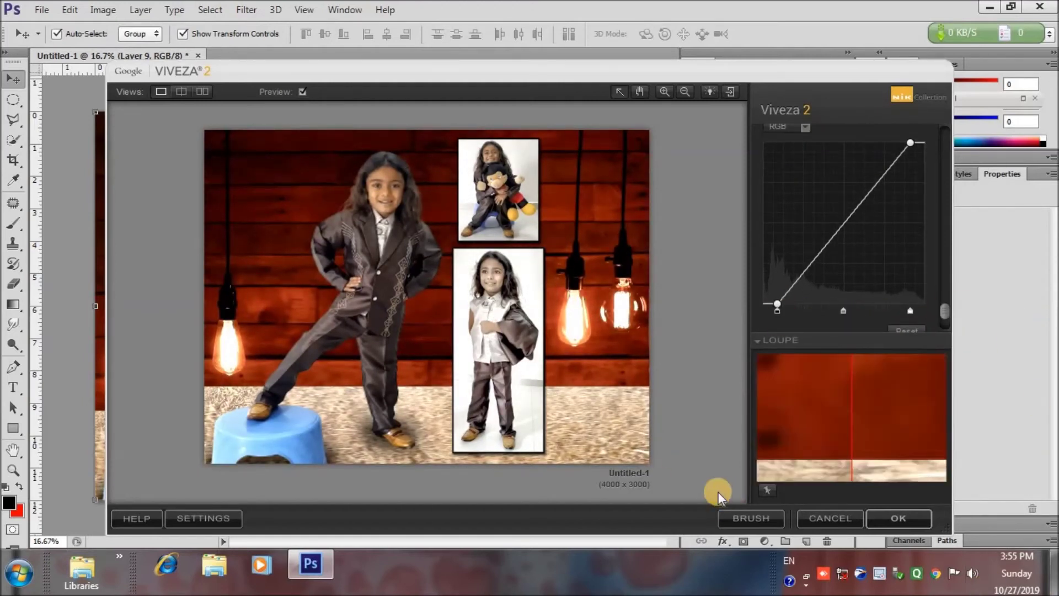
pyautogui.click(885, 516)
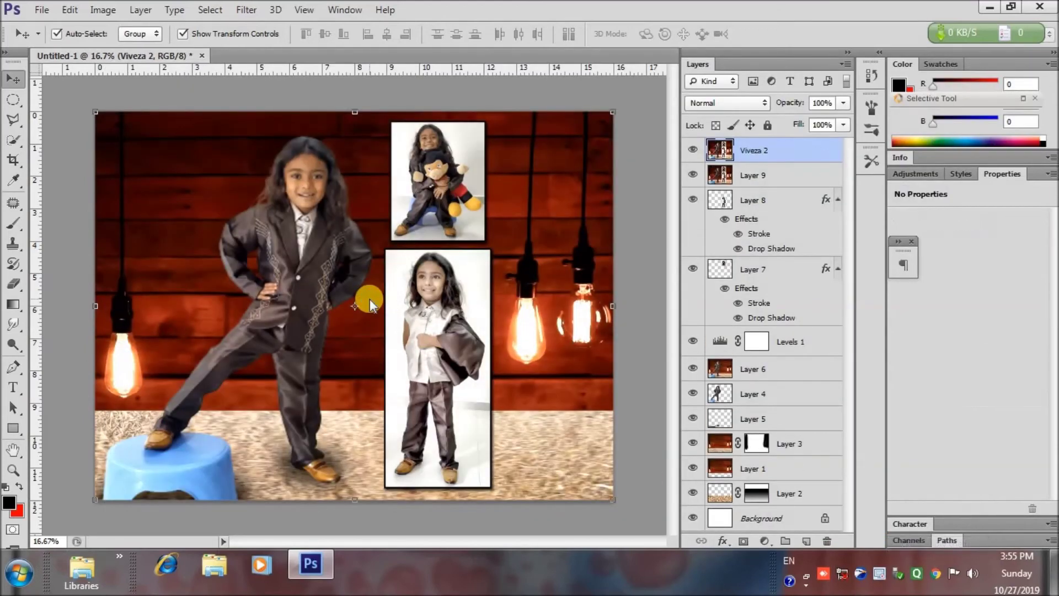
pyautogui.click(693, 150)
pyautogui.click(246, 10)
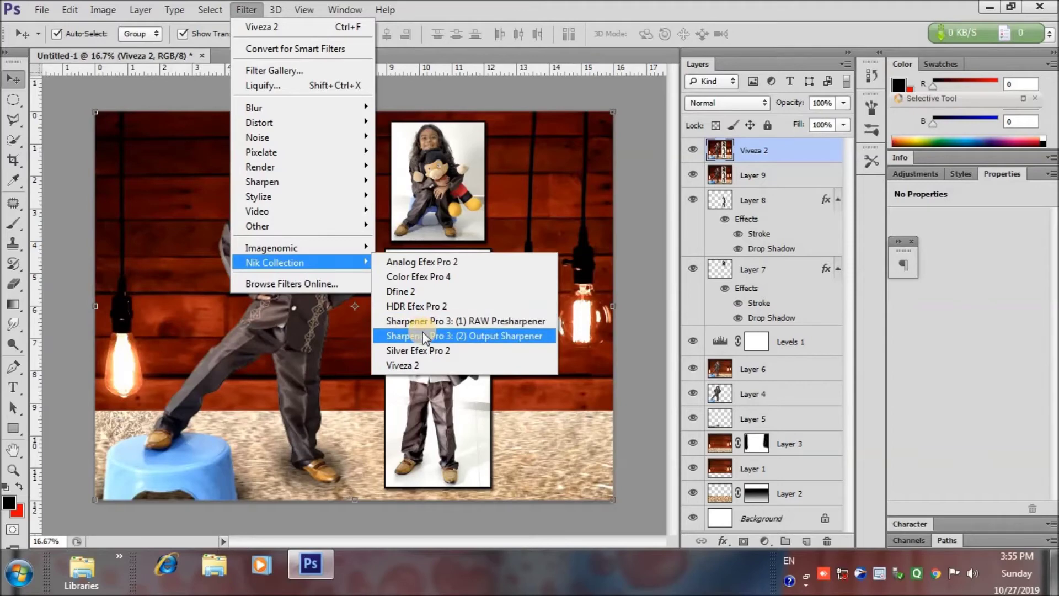
# In Color Efex Pro 4's Portrait category, preview B/W Conversion and Dynamic Skin Softener
pyautogui.click(414, 277)
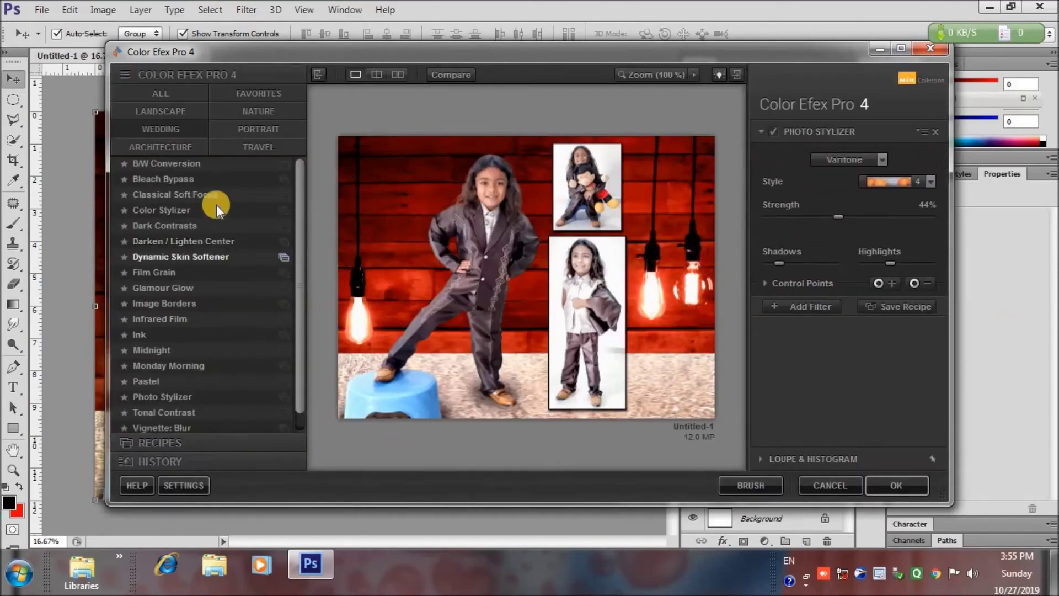
pyautogui.click(243, 130)
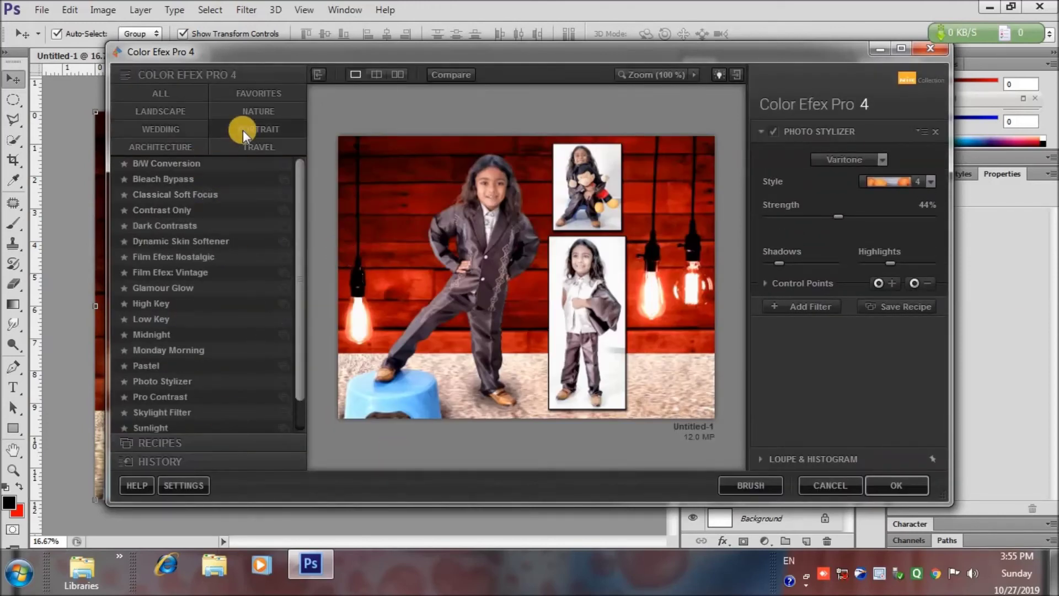
pyautogui.click(199, 175)
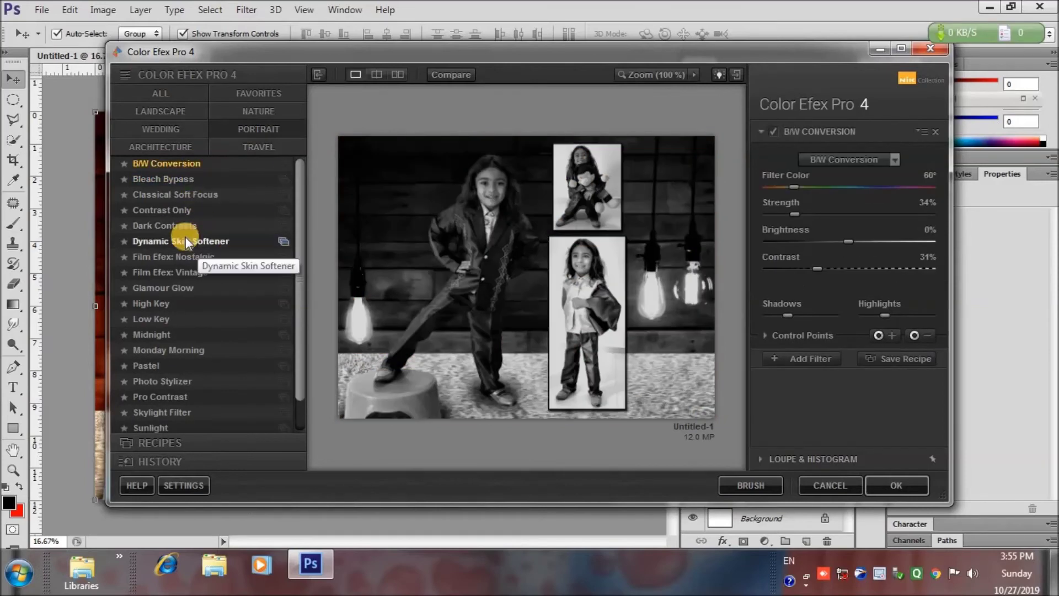
pyautogui.click(185, 237)
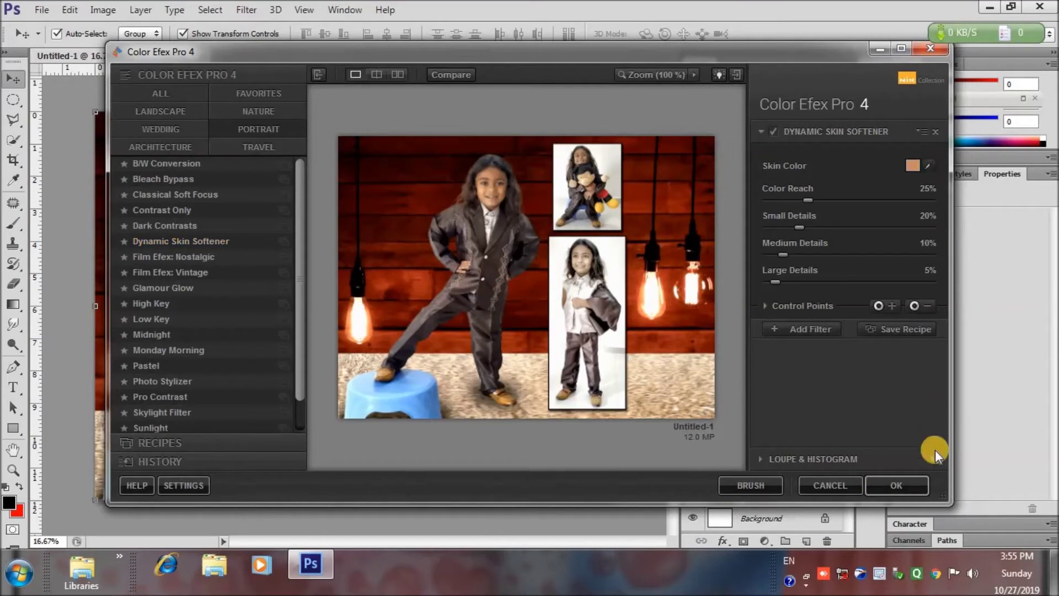
pyautogui.moveTo(809, 199)
pyautogui.mouseDown()
pyautogui.moveTo(849, 204)
pyautogui.moveTo(769, 206)
pyautogui.mouseUp()
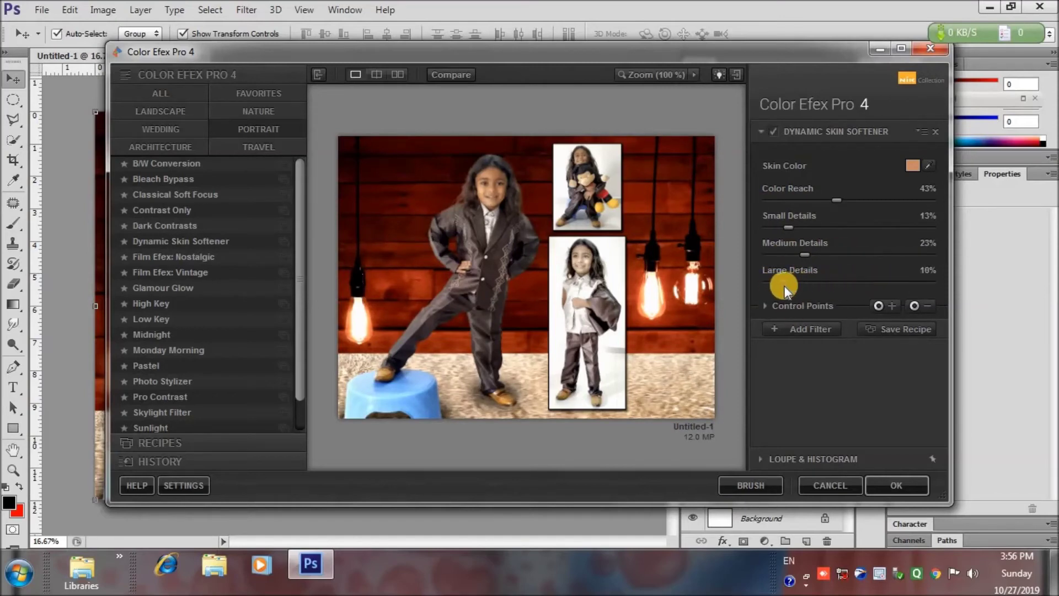
# Preview Pastel, Photo Stylizer, Pro Contrast, Sunlight, Skylight and Vignette filters in turn
pyautogui.click(165, 364)
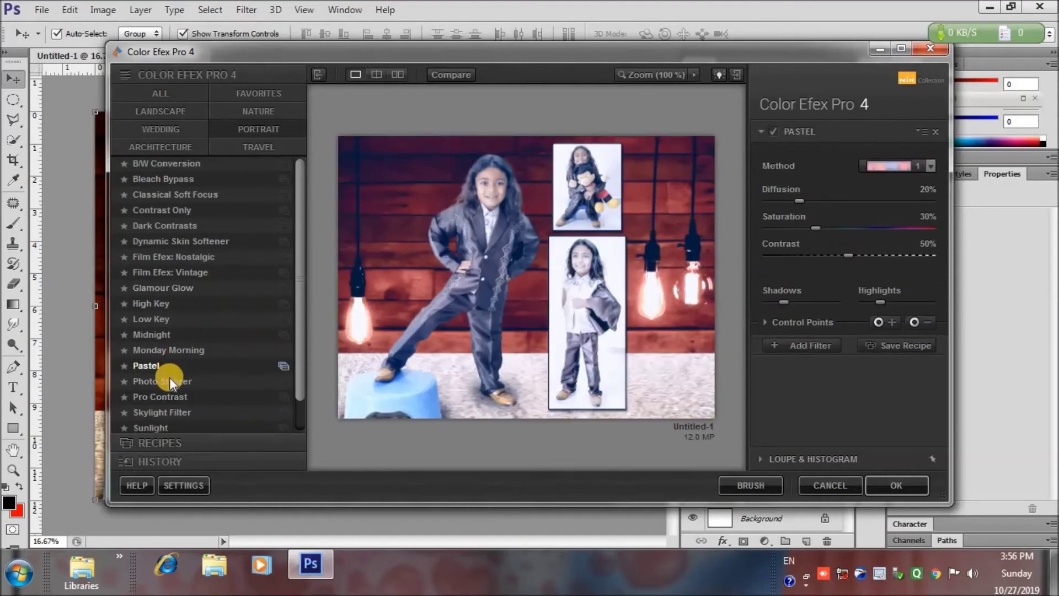
pyautogui.click(170, 381)
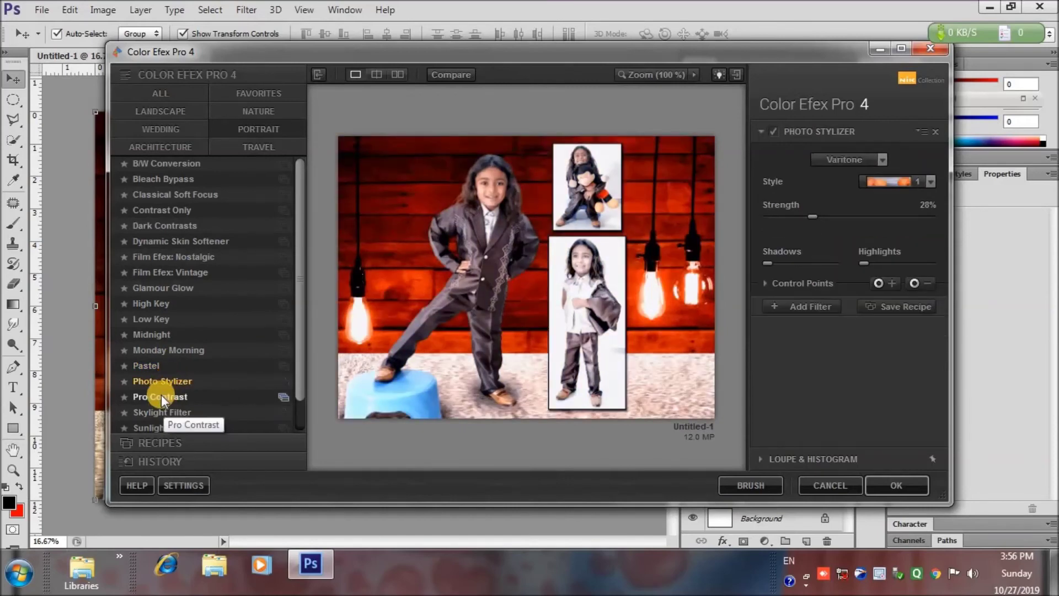
pyautogui.click(161, 396)
pyautogui.scroll(-2, 298, 372)
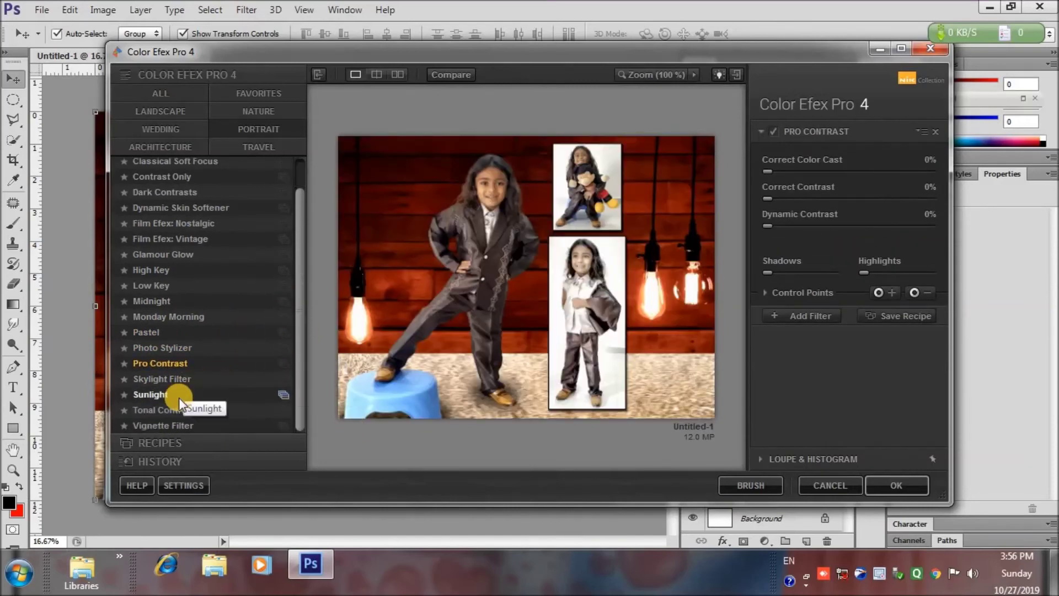
pyautogui.click(179, 397)
pyautogui.click(178, 378)
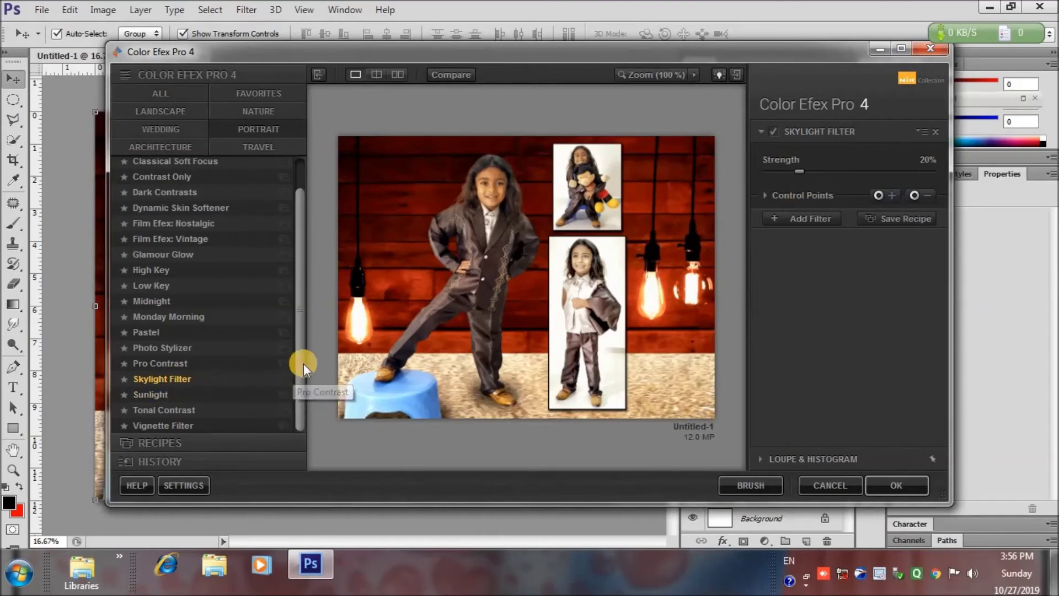
pyautogui.click(217, 425)
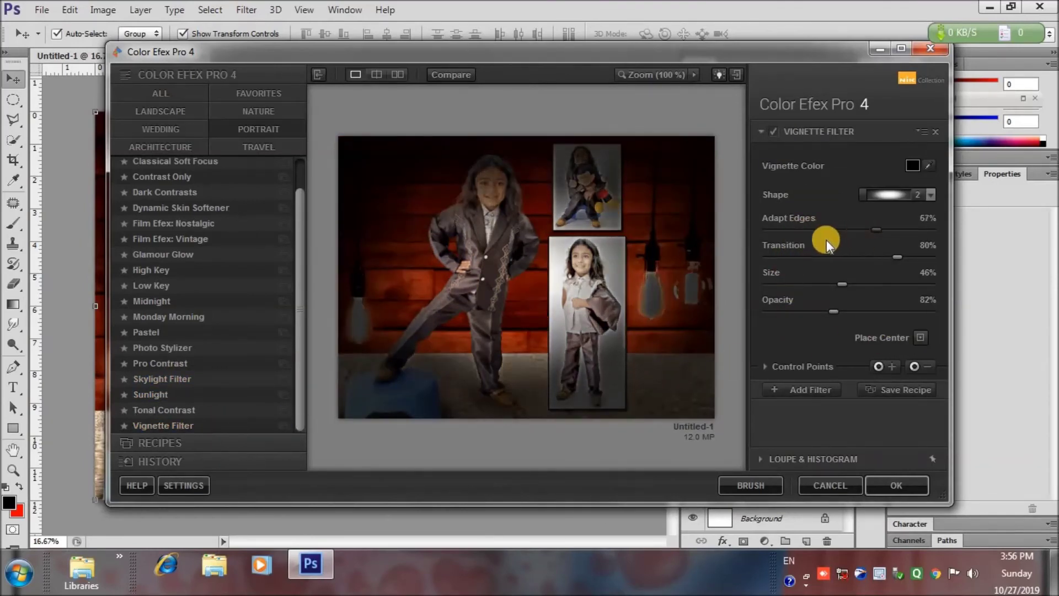
# Set the Vignette Filter to Adapt Edges 0%, Size 0%, lower opacity and shape 1, then apply it
pyautogui.moveTo(820, 233); pyautogui.dragTo(737, 241)
pyautogui.moveTo(836, 256); pyautogui.dragTo(902, 273)
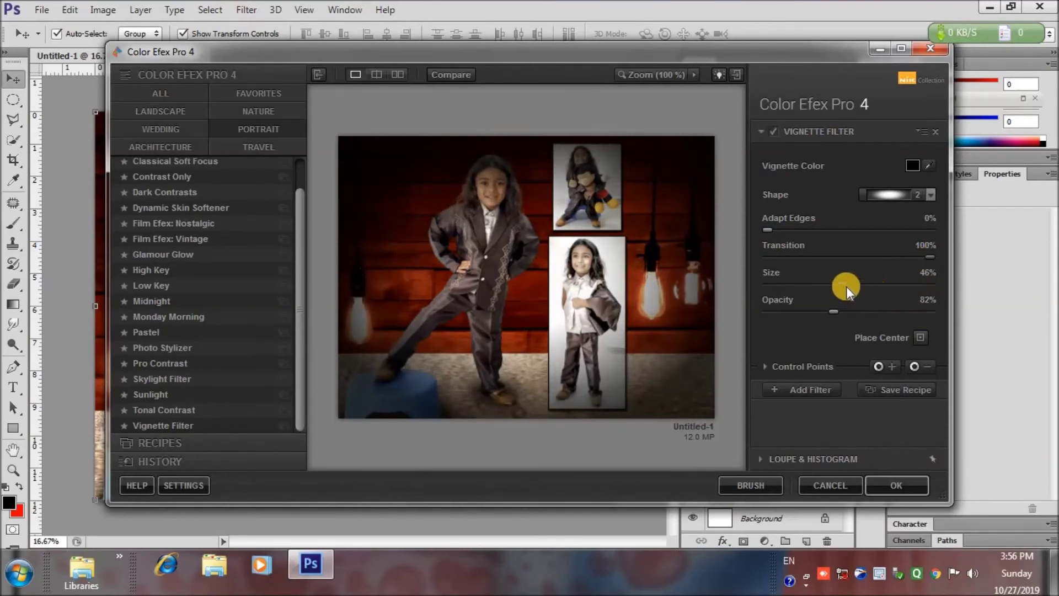
pyautogui.moveTo(844, 285); pyautogui.dragTo(770, 286)
pyautogui.moveTo(832, 312)
pyautogui.mouseDown()
pyautogui.moveTo(791, 313)
pyautogui.moveTo(827, 312)
pyautogui.mouseUp()
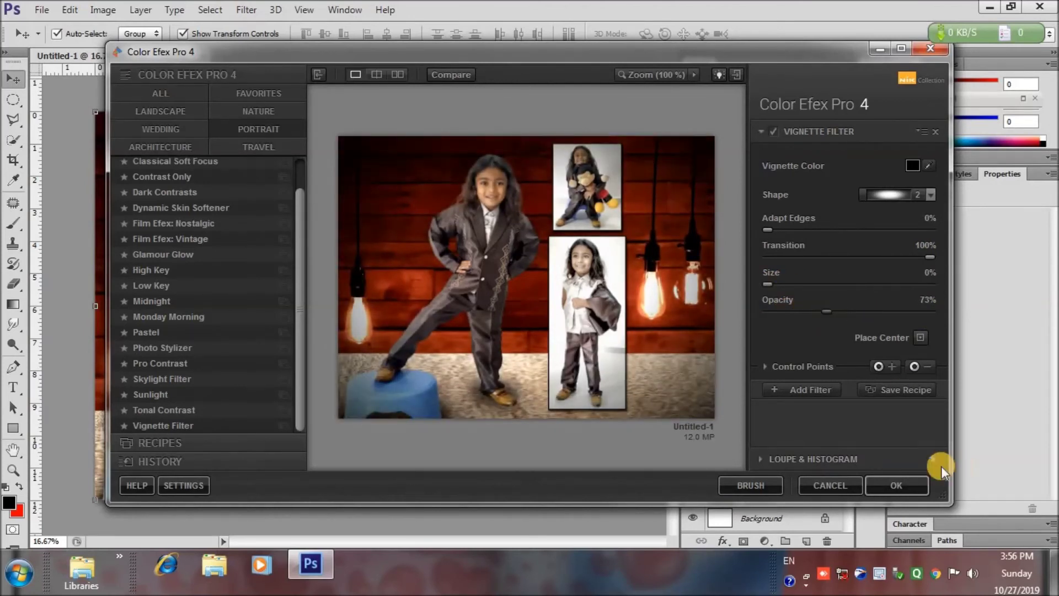
pyautogui.click(931, 194)
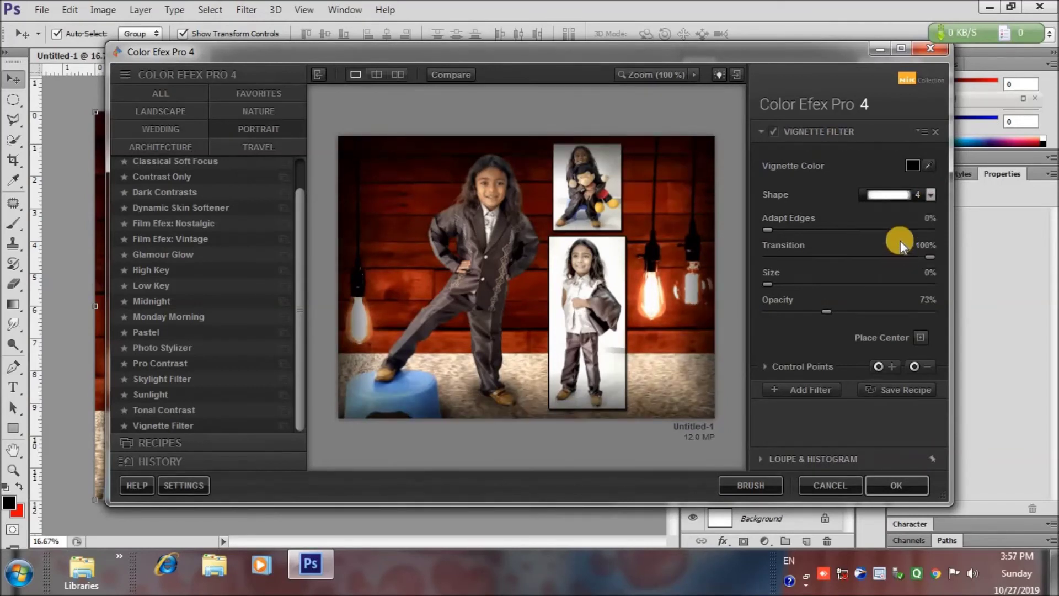
pyautogui.click(931, 194)
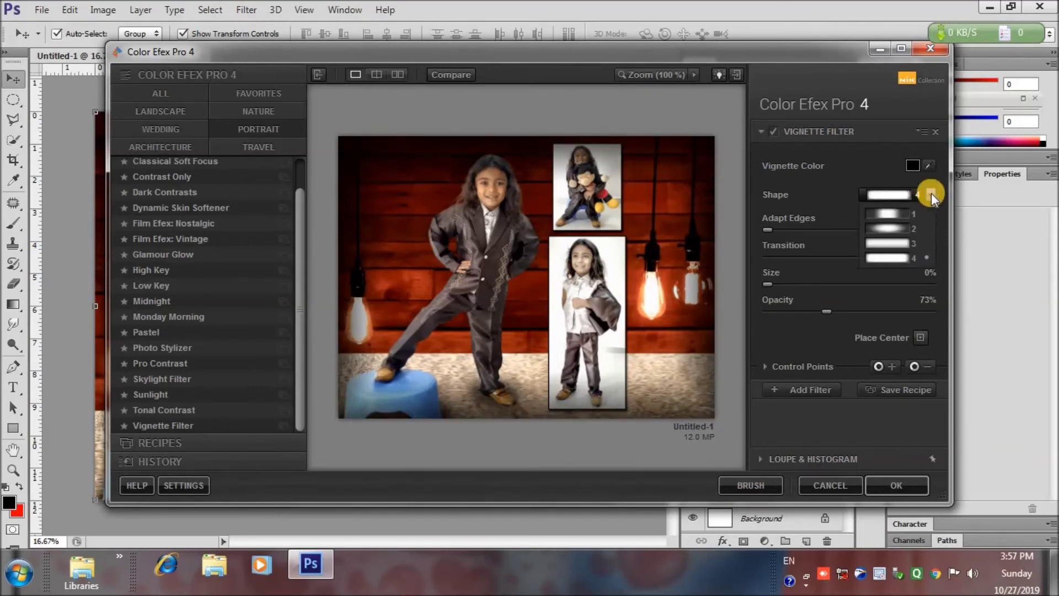
pyautogui.click(892, 212)
pyautogui.click(896, 484)
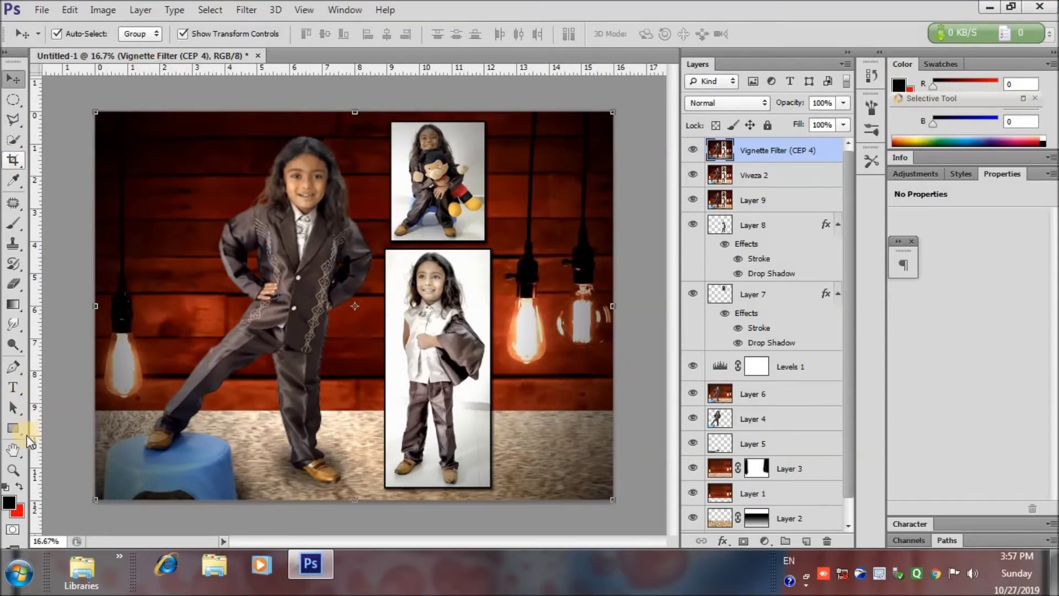
# Type JENIL vertically in red, one letter per line, on the wall left of the child
pyautogui.click(12, 389)
pyautogui.click(247, 201)
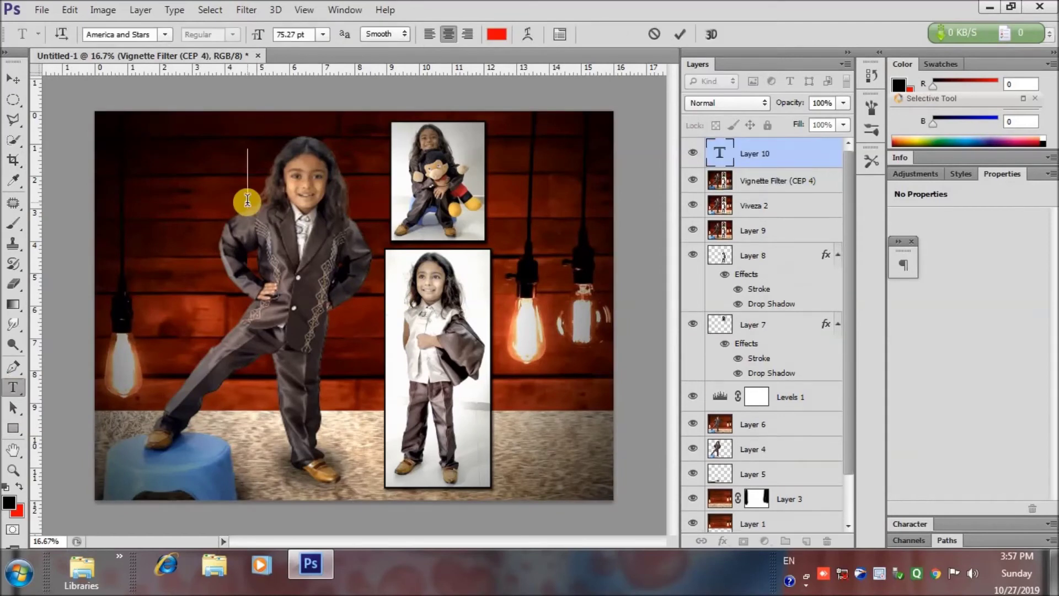
pyautogui.write('z')
pyautogui.press('BackSpace')
pyautogui.write('z')
pyautogui.press('Return')
pyautogui.write('zzd')
pyautogui.press('Return')
pyautogui.write('L')
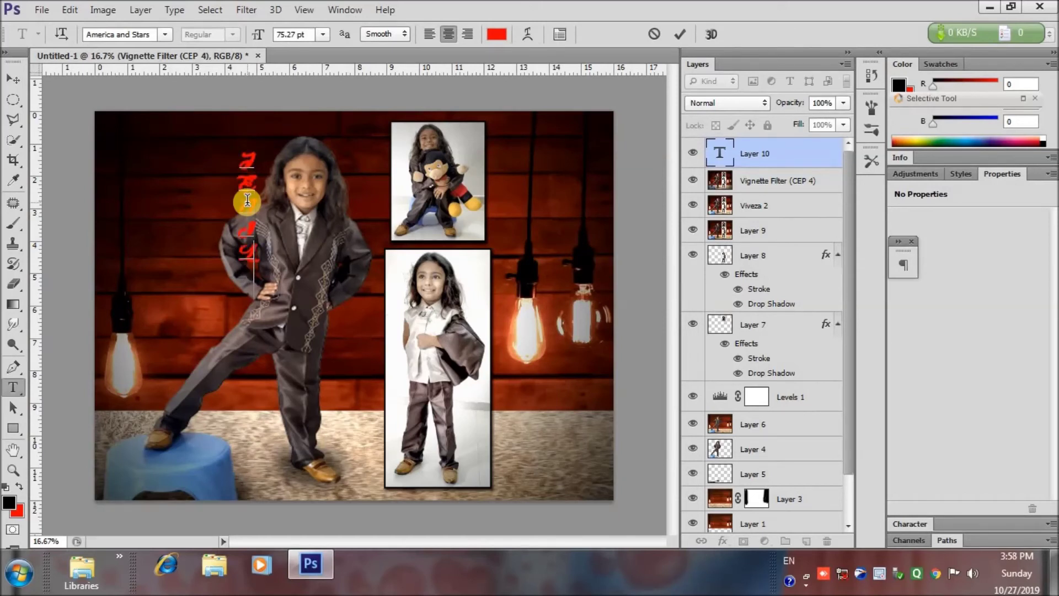
pyautogui.click(12, 79)
# Move the JENIL title further left on the wall and apply the move
pyautogui.moveTo(251, 204); pyautogui.dragTo(181, 202)
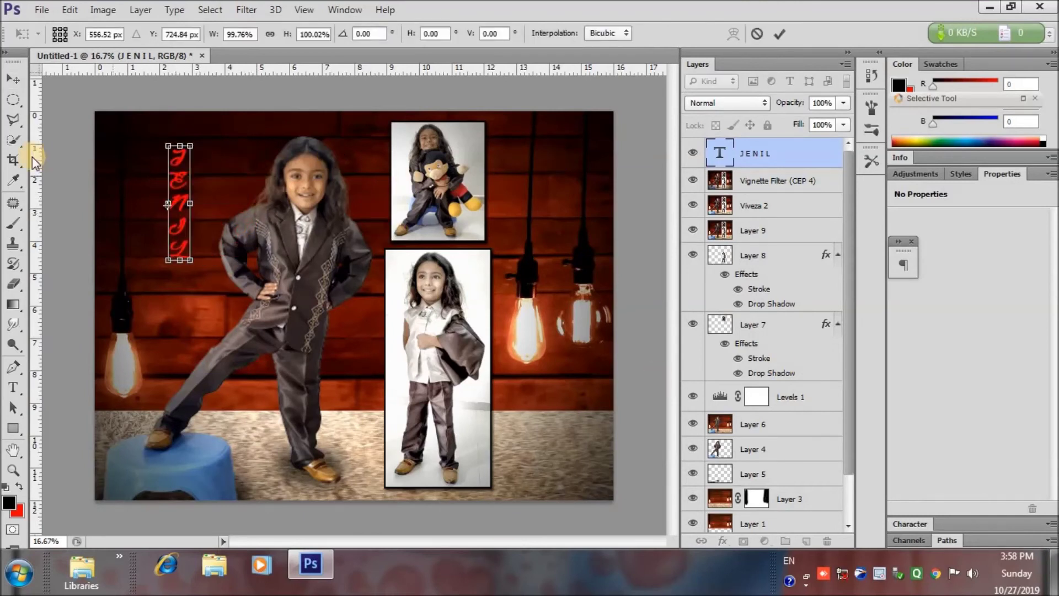
pyautogui.click(12, 387)
pyautogui.click(473, 222)
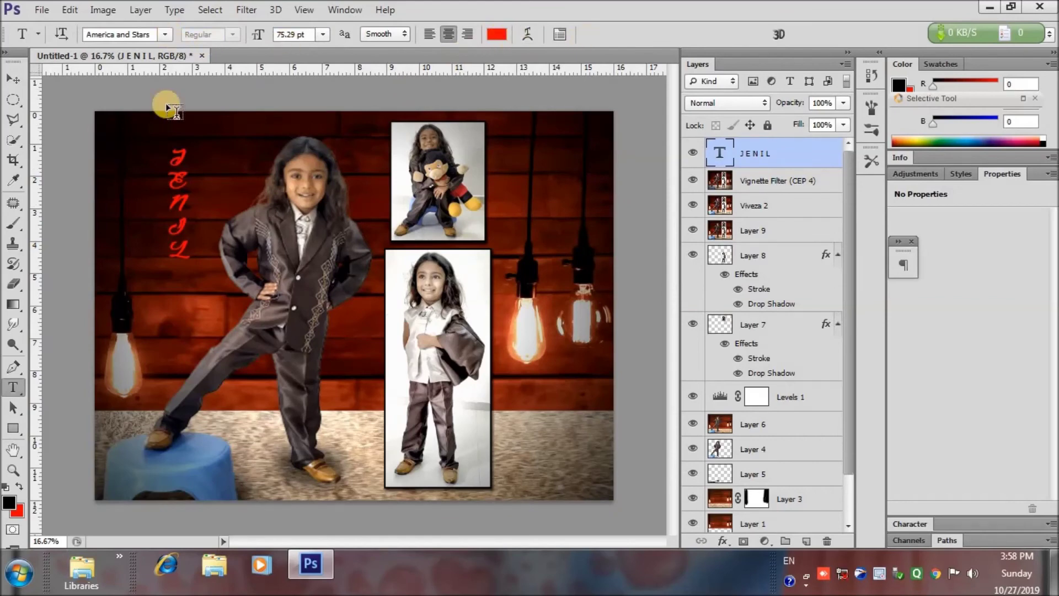
# Change JENIL's font to the outlined Anderson Fireball and its colour to near-white
pyautogui.moveTo(172, 234); pyautogui.dragTo(170, 110)
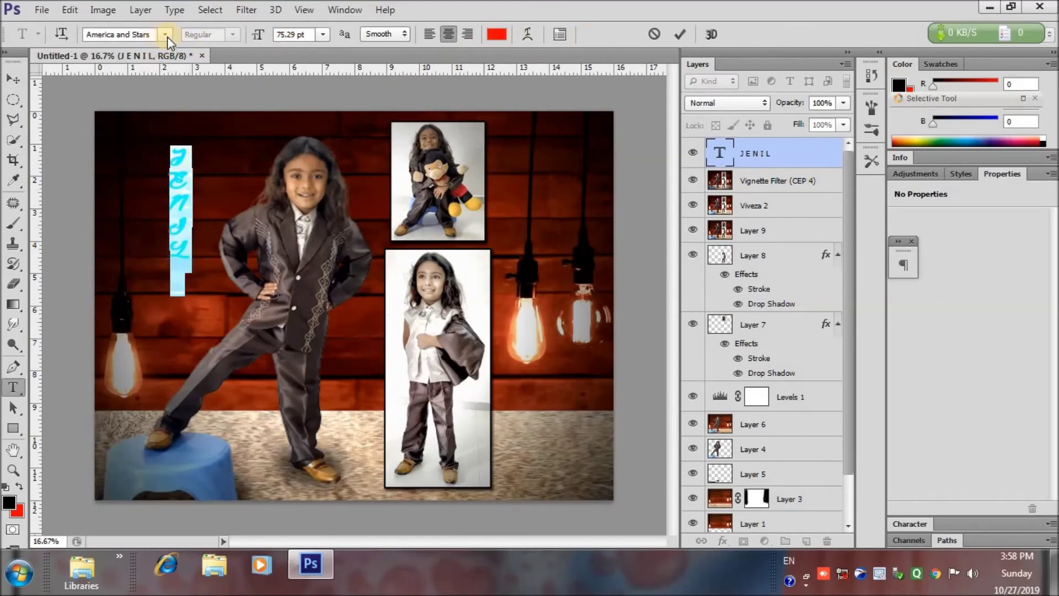
pyautogui.click(165, 34)
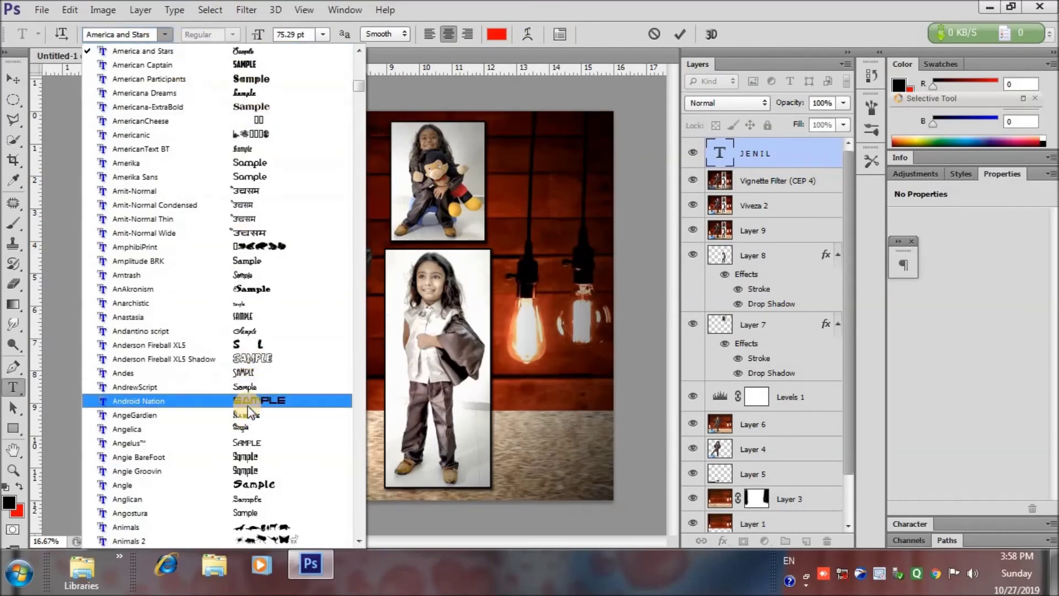
pyautogui.click(249, 356)
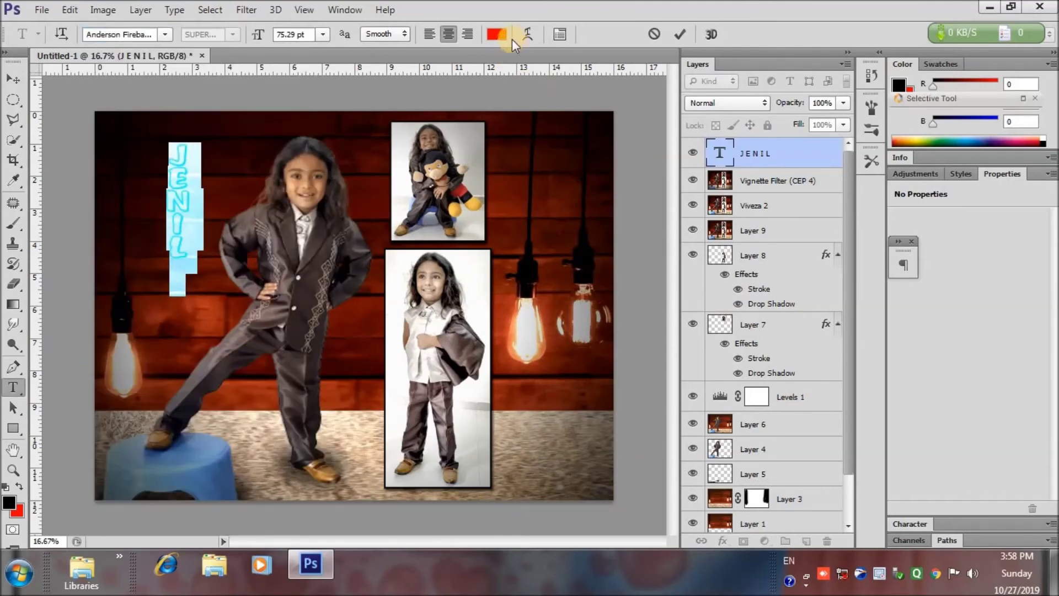
pyautogui.click(496, 35)
pyautogui.click(589, 280)
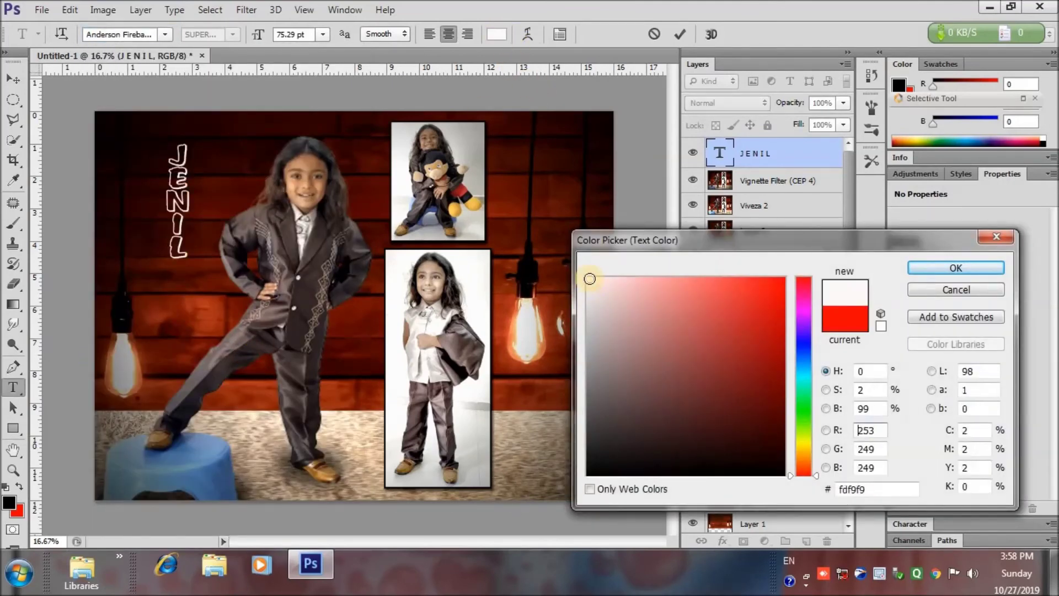
pyautogui.click(956, 268)
pyautogui.click(182, 256)
pyautogui.hotkey('ctrl', 'Return')
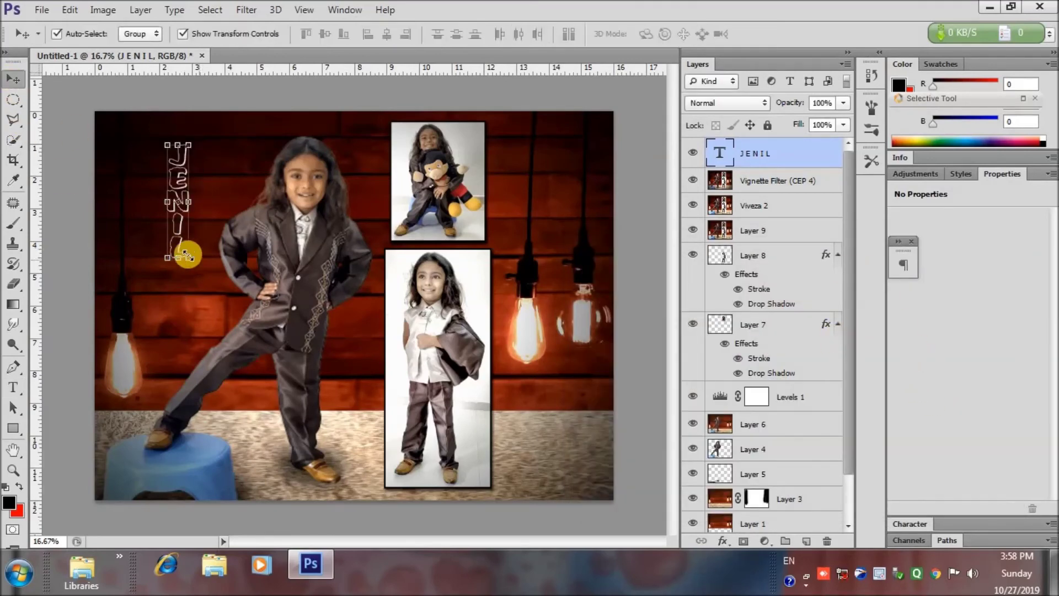
# Enlarge JENIL to about 152% and shift it slightly right and lower
pyautogui.hotkey('ctrl', 't')
pyautogui.moveTo(190, 263)
pyautogui.mouseDown()
pyautogui.moveTo(205, 254)
pyautogui.moveTo(154, 220)
pyautogui.moveTo(225, 234)
pyautogui.mouseUp()
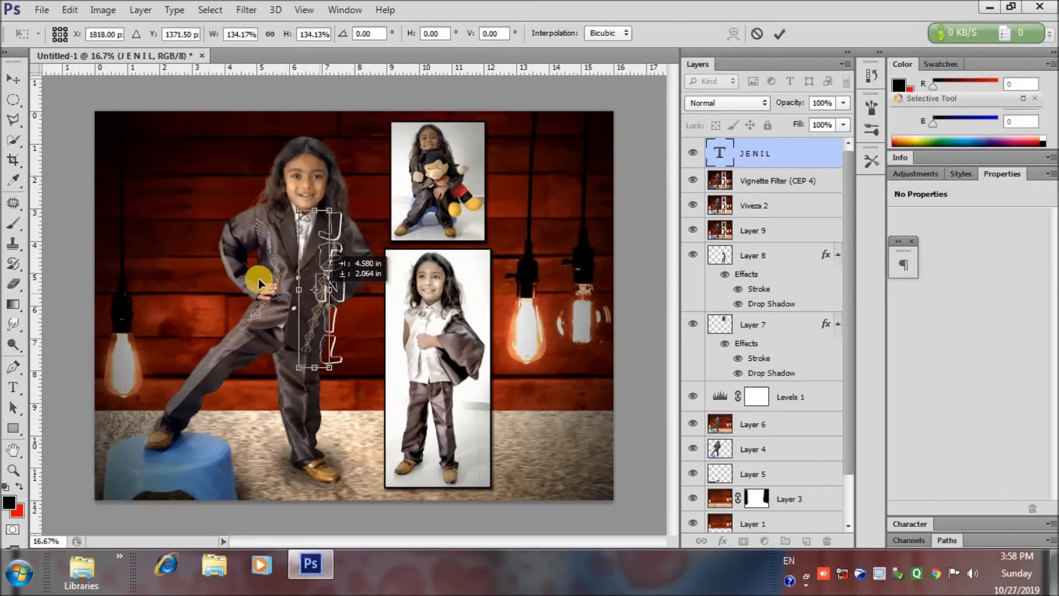
pyautogui.moveTo(225, 234)
pyautogui.mouseDown()
pyautogui.moveTo(200, 289)
pyautogui.moveTo(206, 337)
pyautogui.mouseUp()
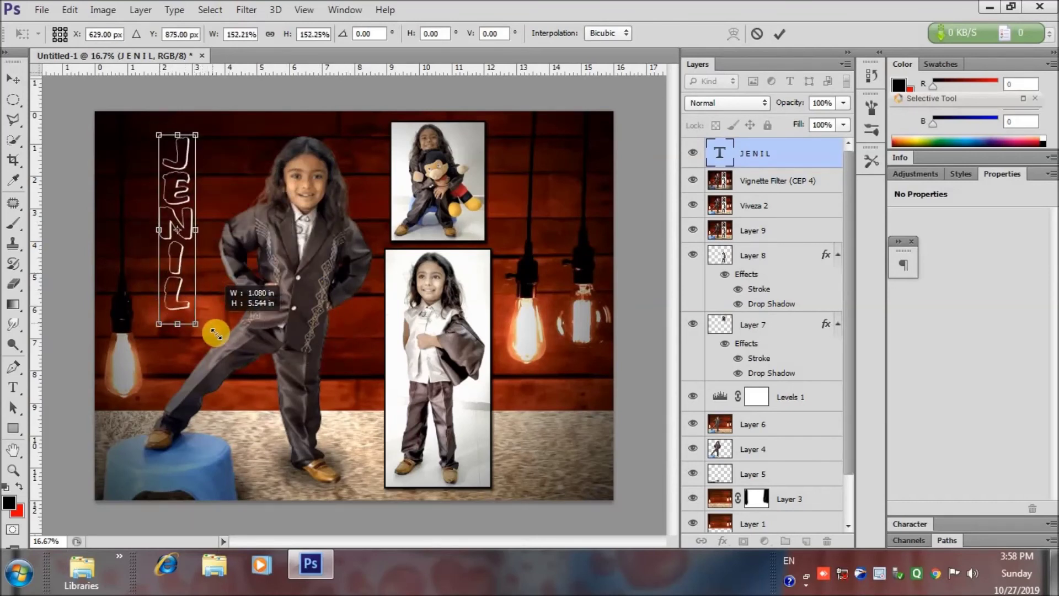
pyautogui.click(778, 34)
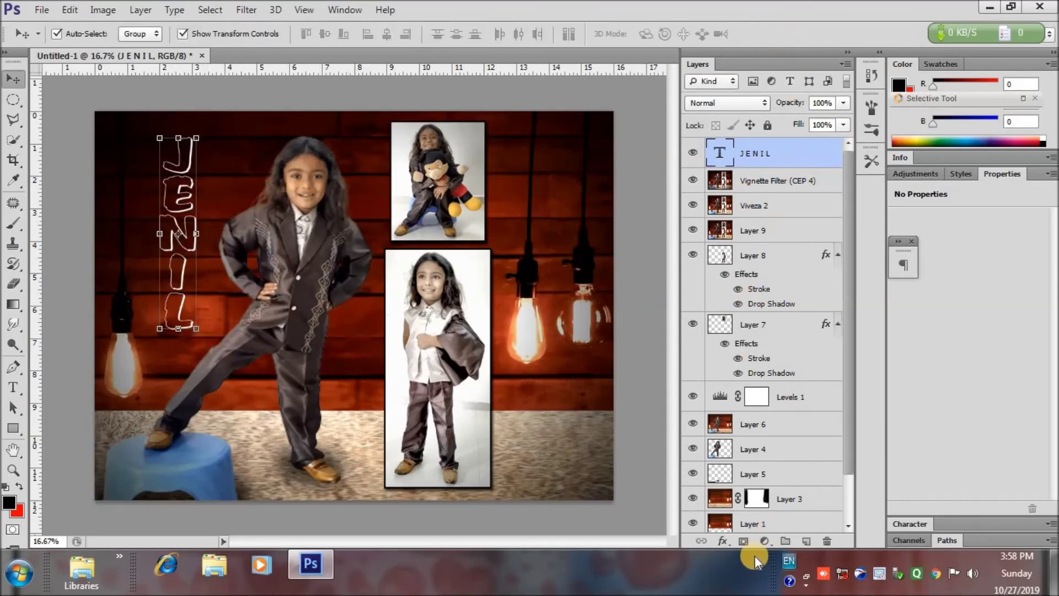
# Add Drop Shadow, Gradient Overlay (scale 62) and Bevel & Emboss (size 65) to JENIL
pyautogui.click(721, 541)
pyautogui.click(760, 536)
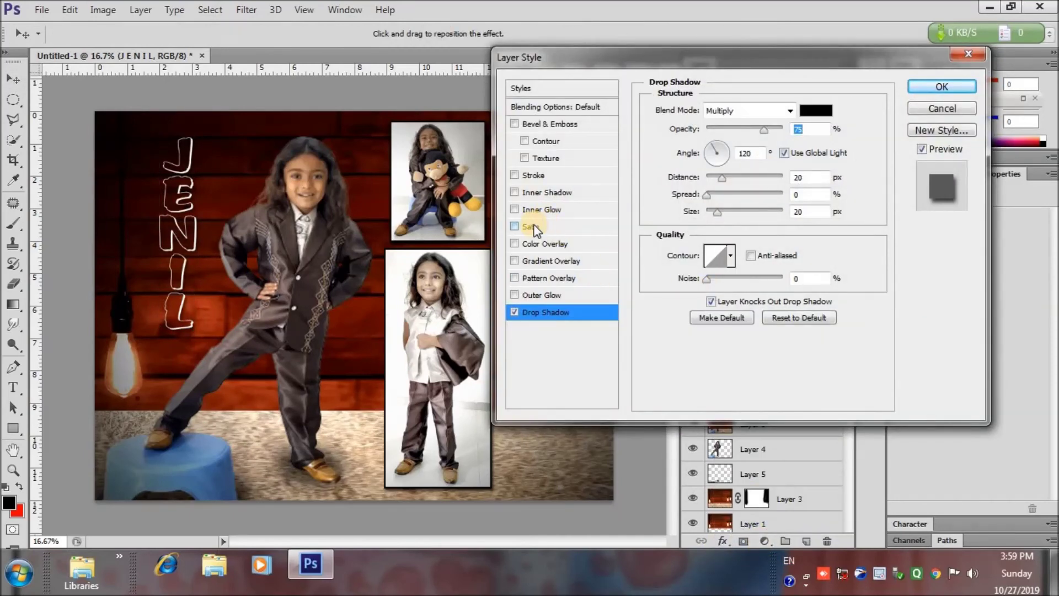
pyautogui.click(554, 262)
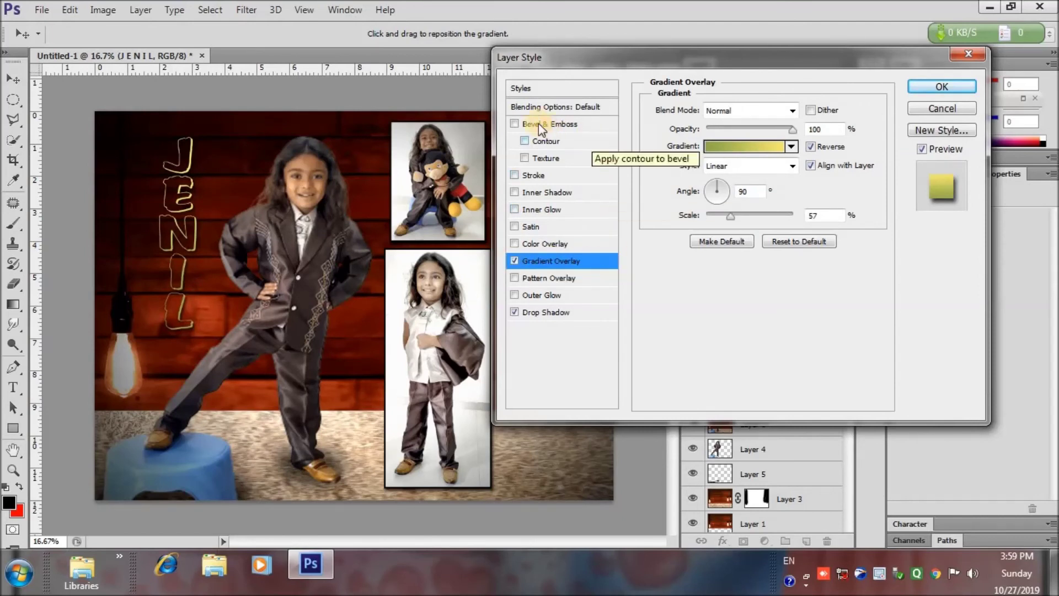
pyautogui.click(518, 125)
pyautogui.click(721, 148)
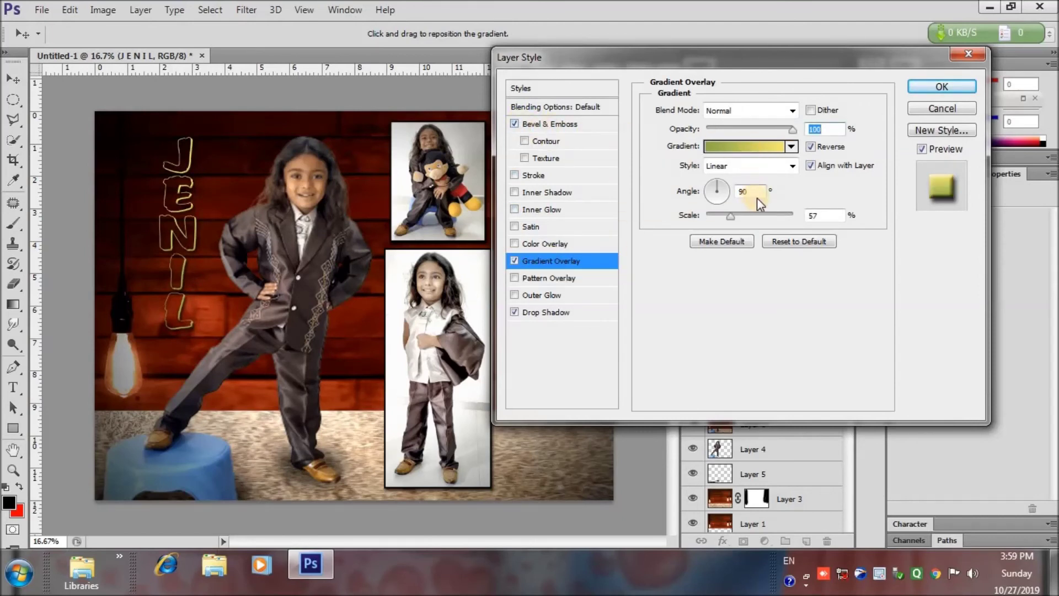
pyautogui.moveTo(740, 218); pyautogui.dragTo(734, 218)
pyautogui.click(581, 125)
pyautogui.moveTo(725, 182)
pyautogui.mouseDown()
pyautogui.moveTo(736, 183)
pyautogui.moveTo(727, 200)
pyautogui.mouseUp()
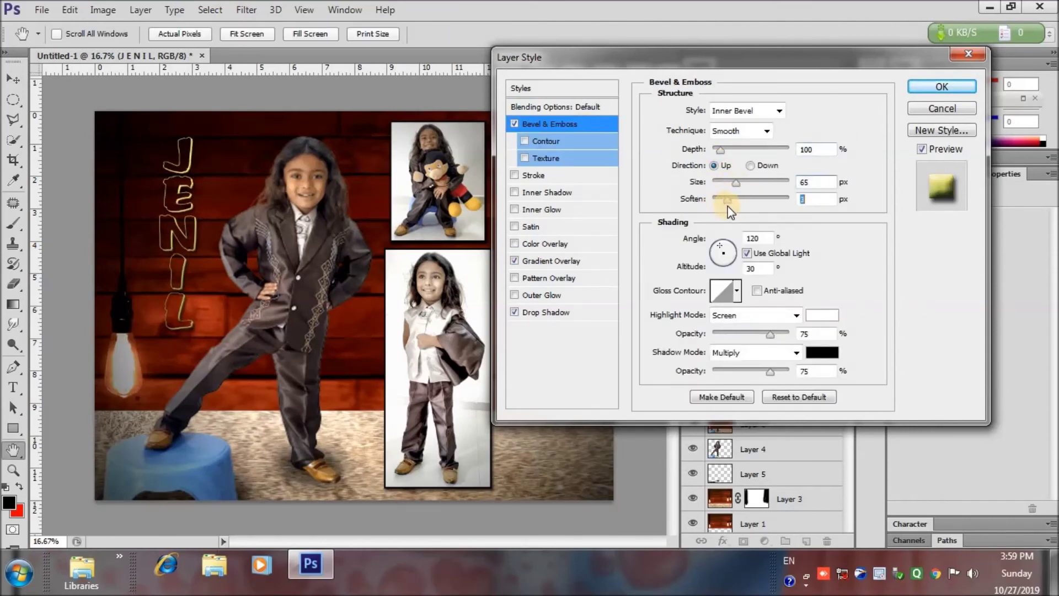
# Set JENIL's drop shadow to distance 77 and size about 5, and apply the styles
pyautogui.click(552, 312)
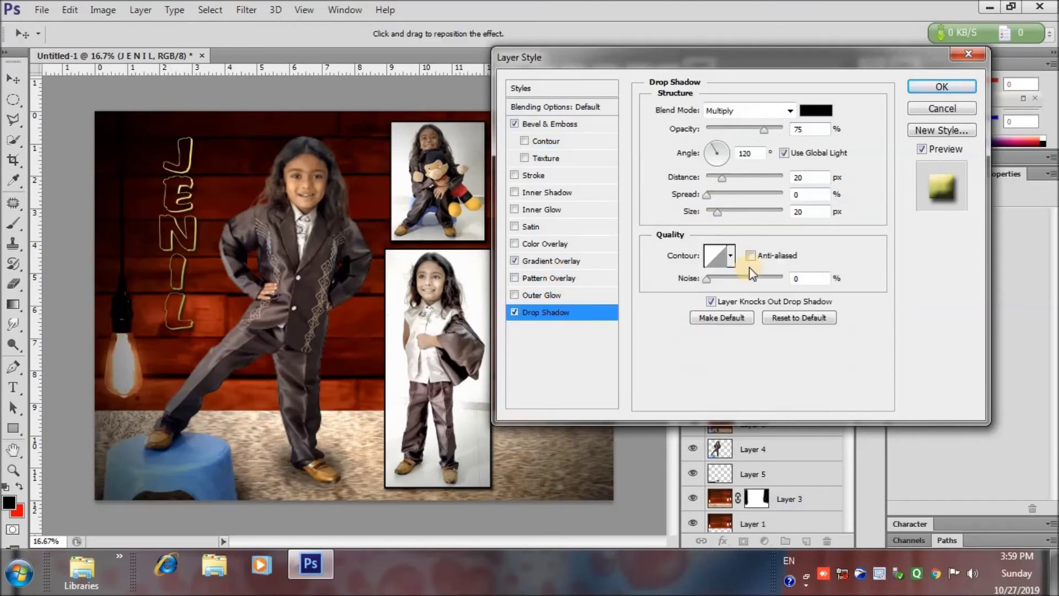
pyautogui.moveTo(717, 213)
pyautogui.mouseDown()
pyautogui.moveTo(708, 213)
pyautogui.moveTo(751, 198)
pyautogui.moveTo(756, 178)
pyautogui.moveTo(763, 195)
pyautogui.moveTo(729, 197)
pyautogui.moveTo(778, 204)
pyautogui.moveTo(756, 199)
pyautogui.moveTo(749, 183)
pyautogui.moveTo(770, 193)
pyautogui.mouseUp()
pyautogui.click(763, 195)
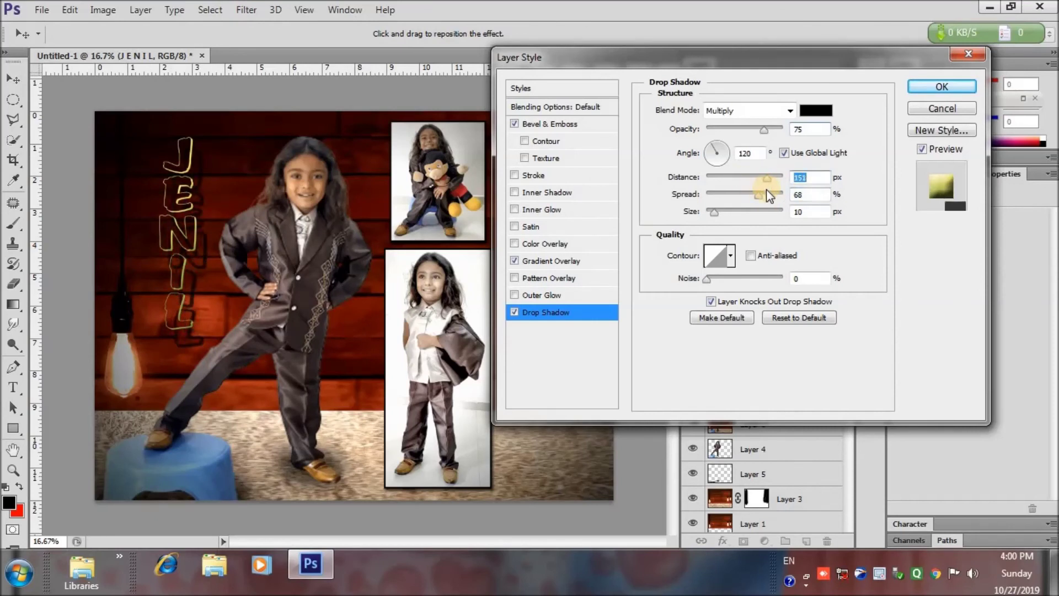
pyautogui.moveTo(766, 179); pyautogui.dragTo(762, 180)
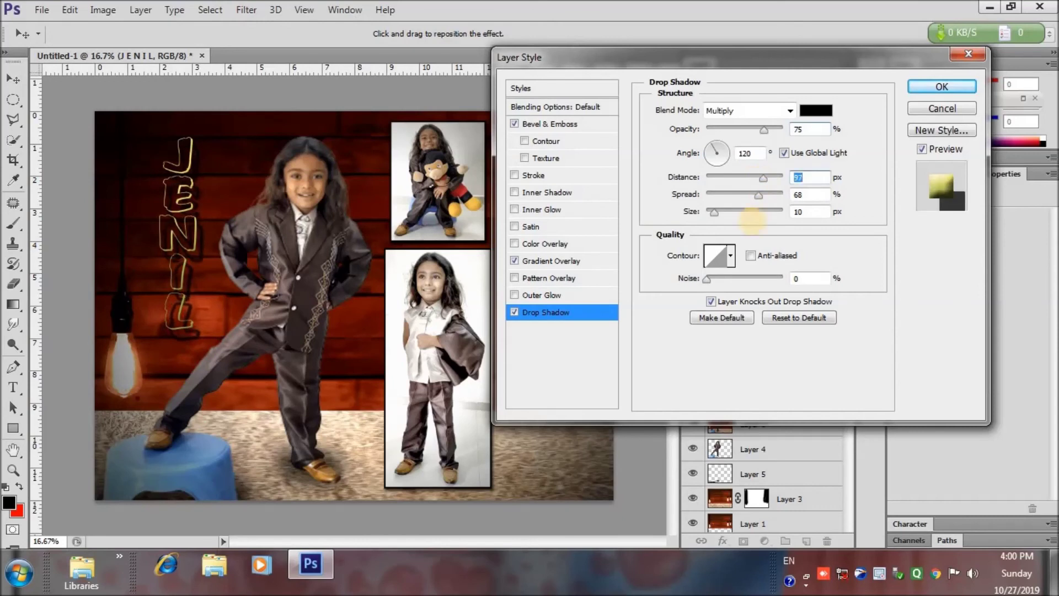
pyautogui.moveTo(709, 220); pyautogui.dragTo(710, 220)
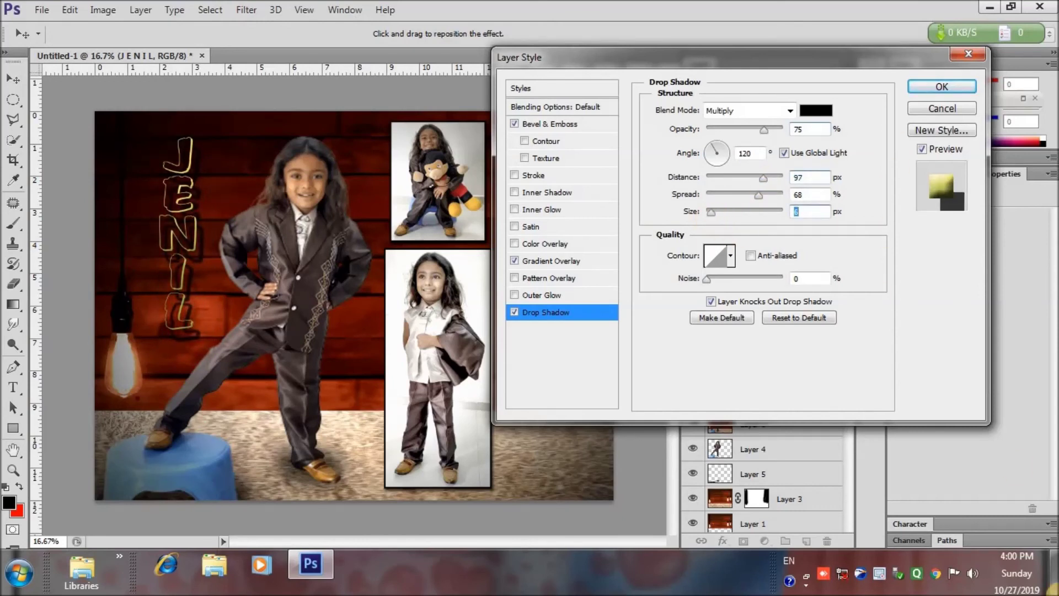
pyautogui.moveTo(763, 178); pyautogui.dragTo(756, 178)
pyautogui.click(921, 89)
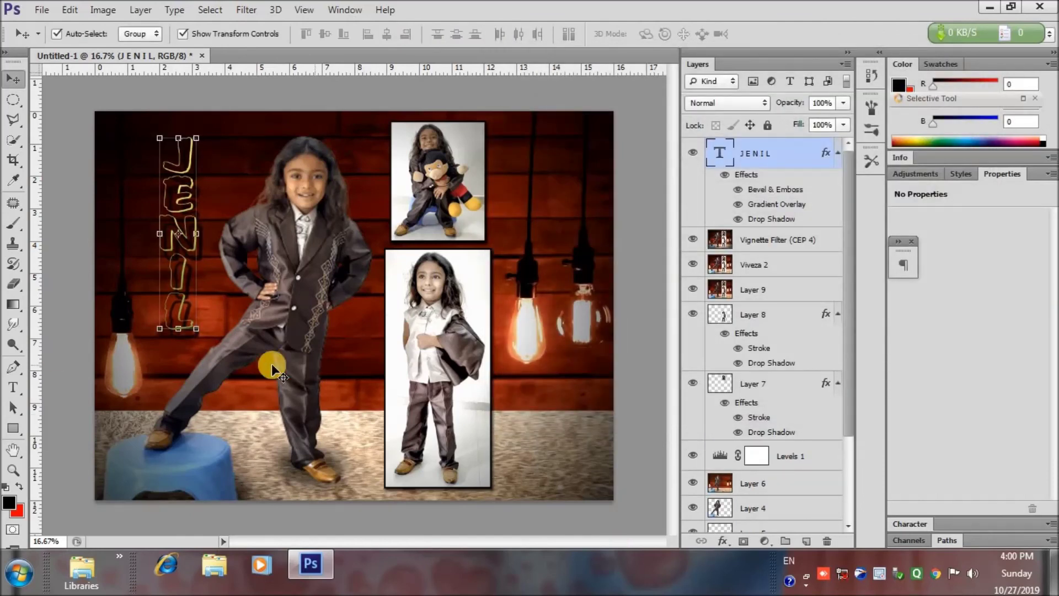
# Stamp the composite into Layer 10 and save it as PSD 'J07' with maximum compatibility
pyautogui.click(241, 444)
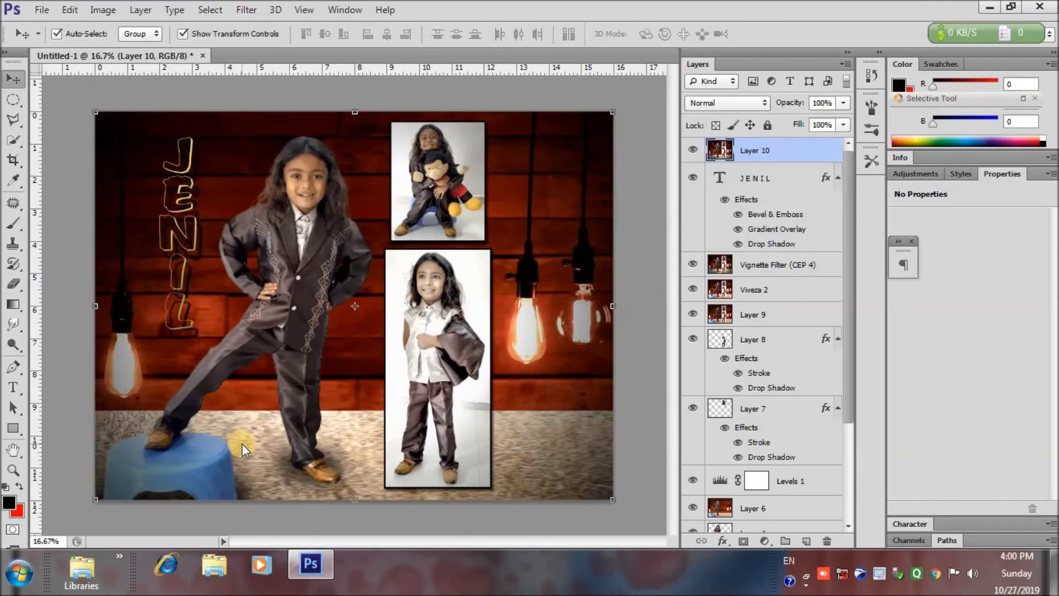
pyautogui.click(42, 9)
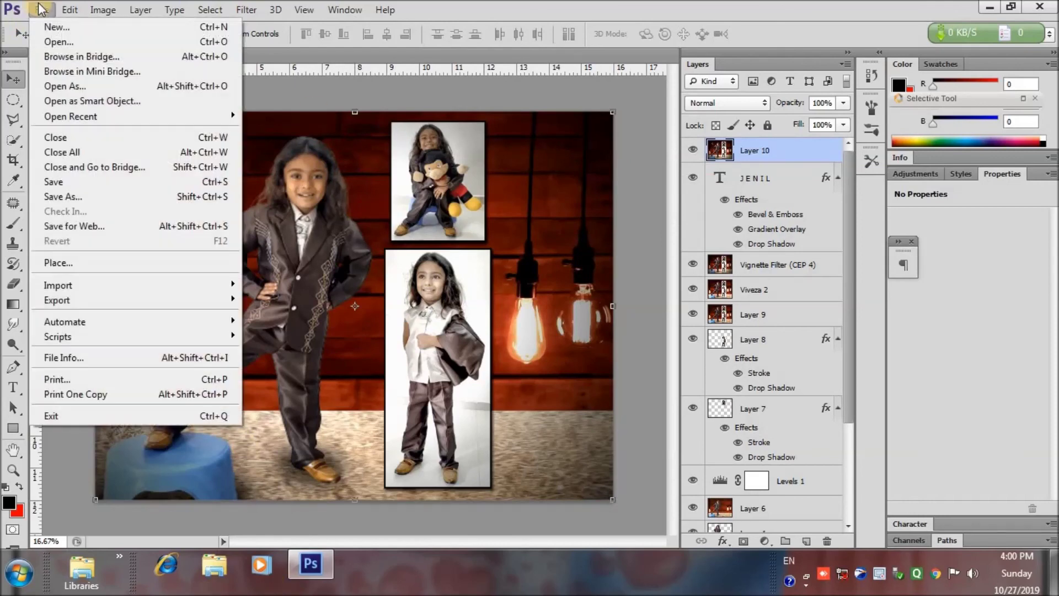
pyautogui.click(77, 182)
pyautogui.write('JE')
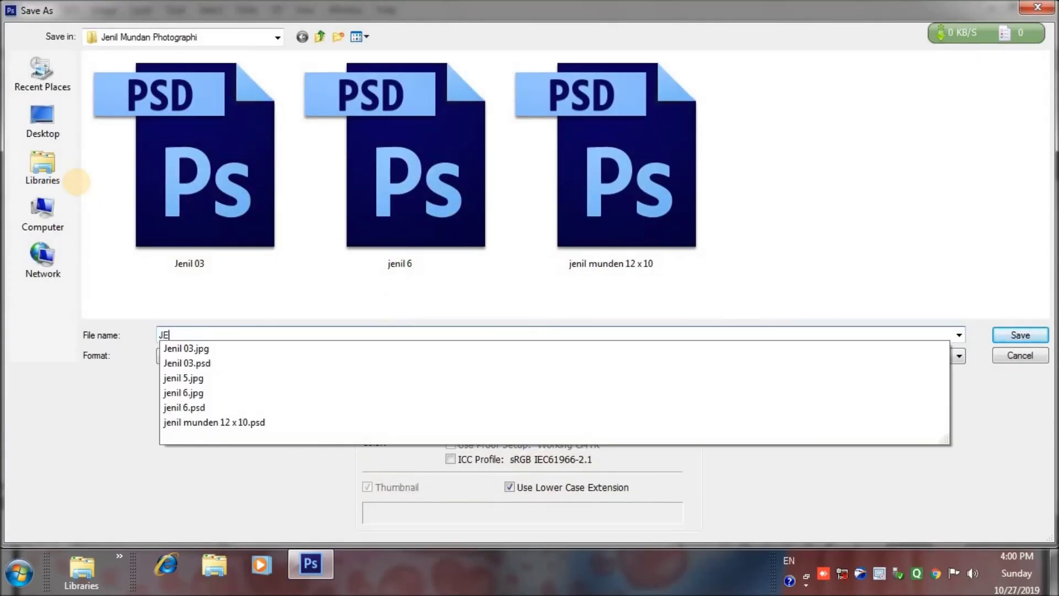
pyautogui.write('NIL 0')
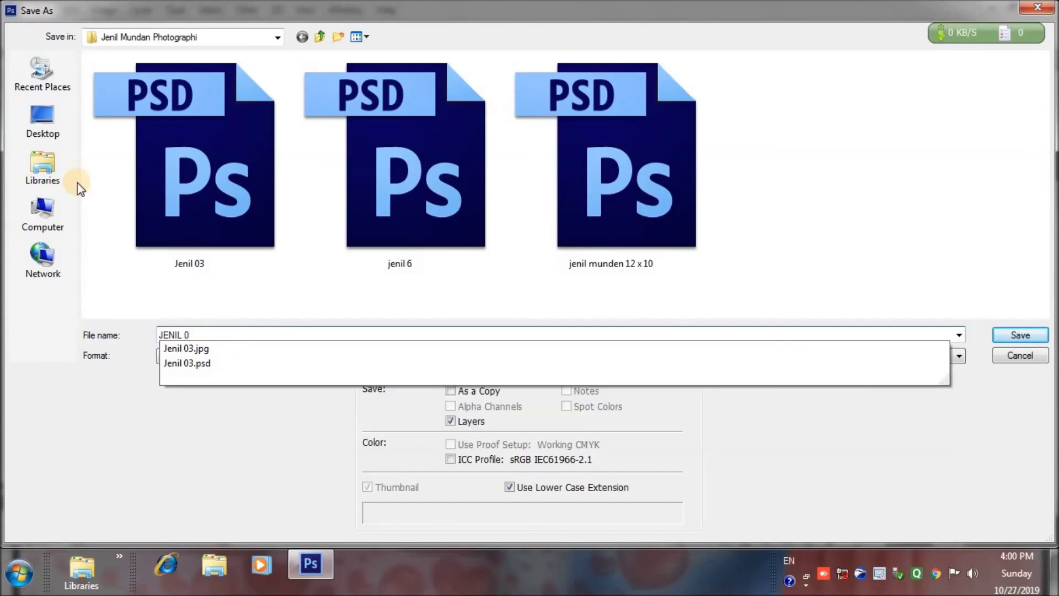
pyautogui.write('7')
pyautogui.click(1020, 335)
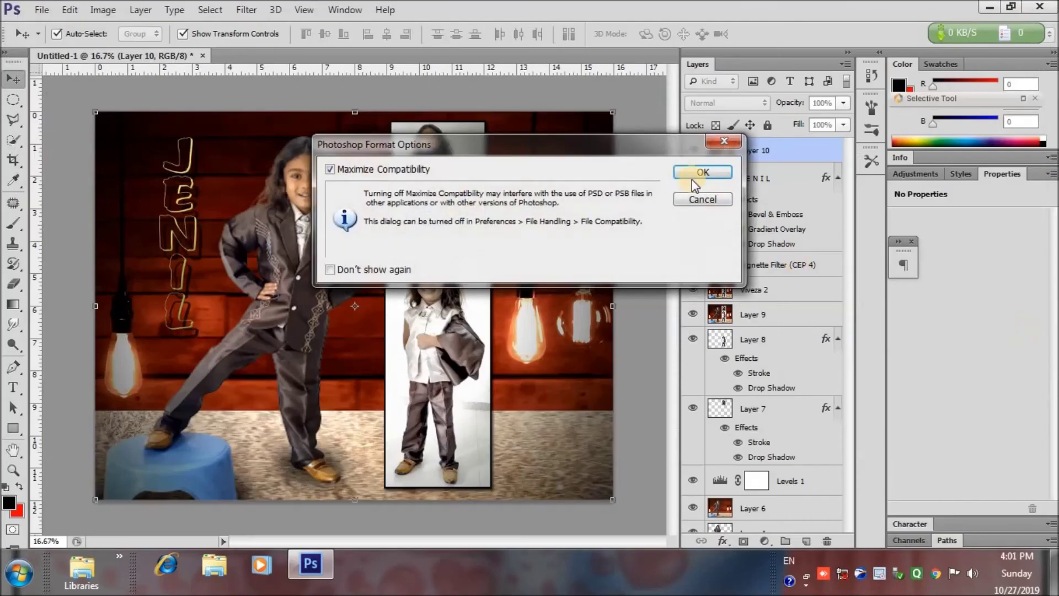
pyautogui.click(686, 175)
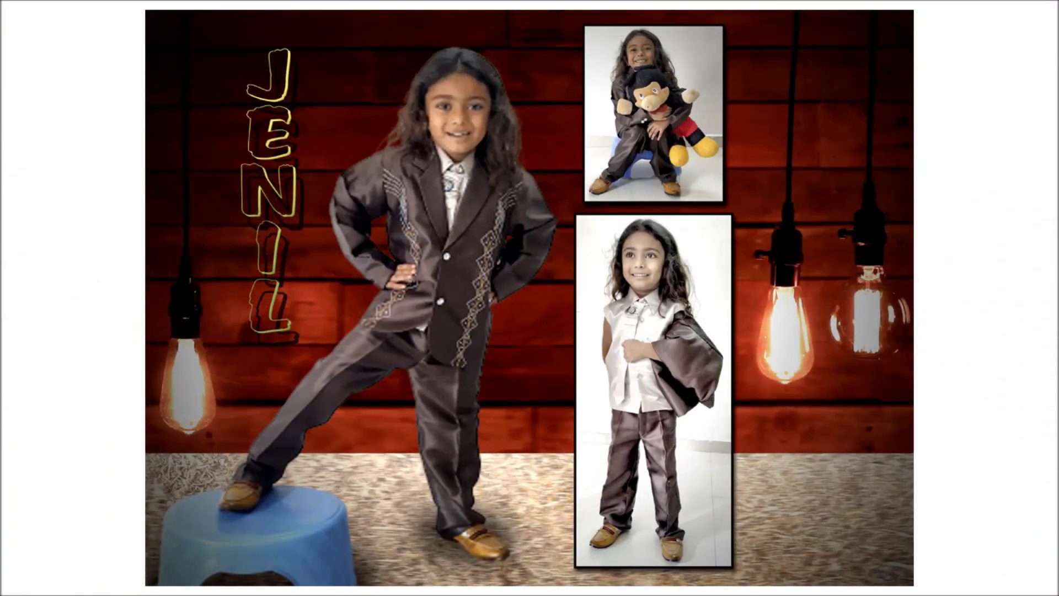